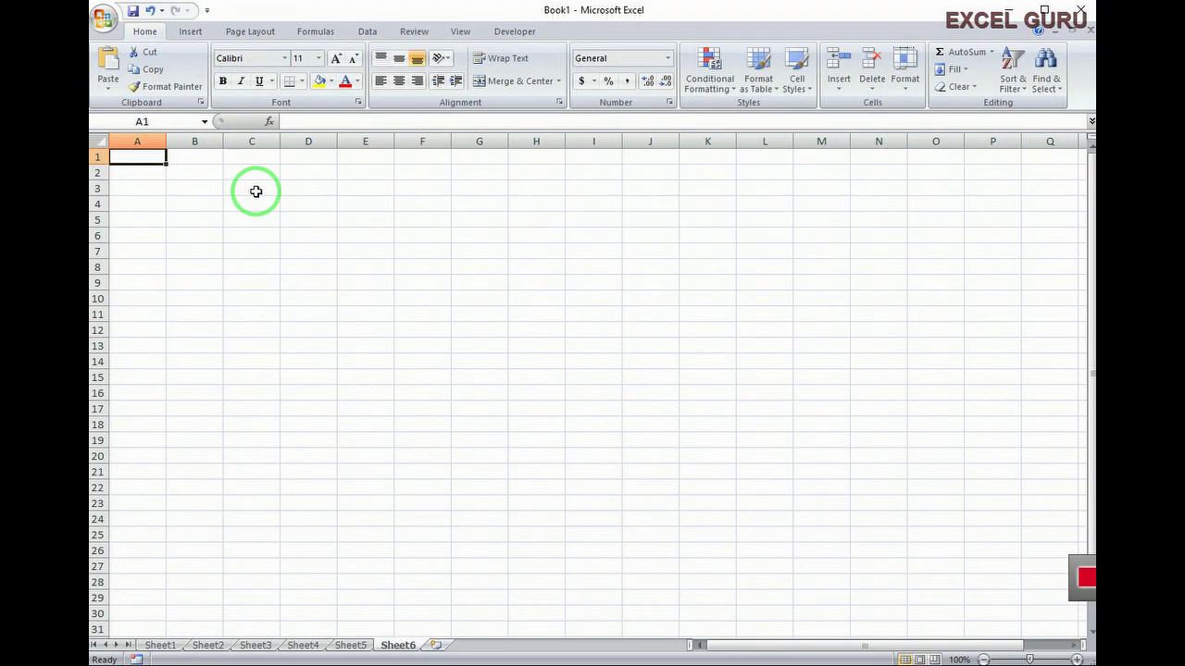
- Leave the empty Sheet6 for Sheet5's school enrolment table, with the Insert ribbon showing
left_click(191, 32)
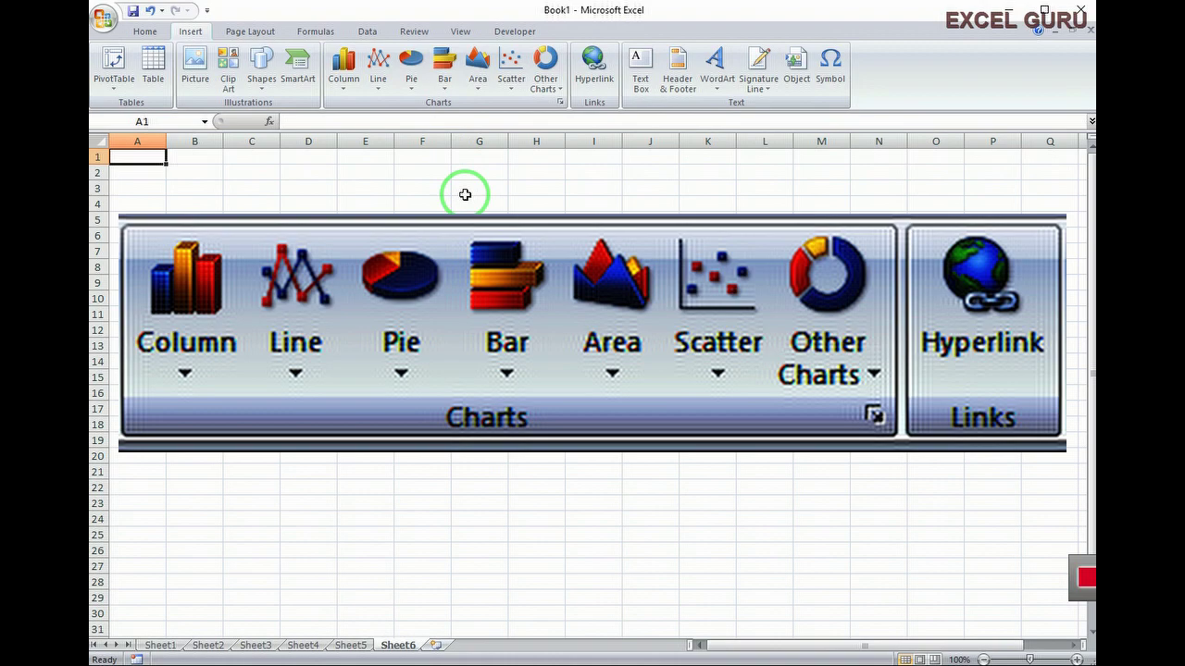
left_click(478, 314)
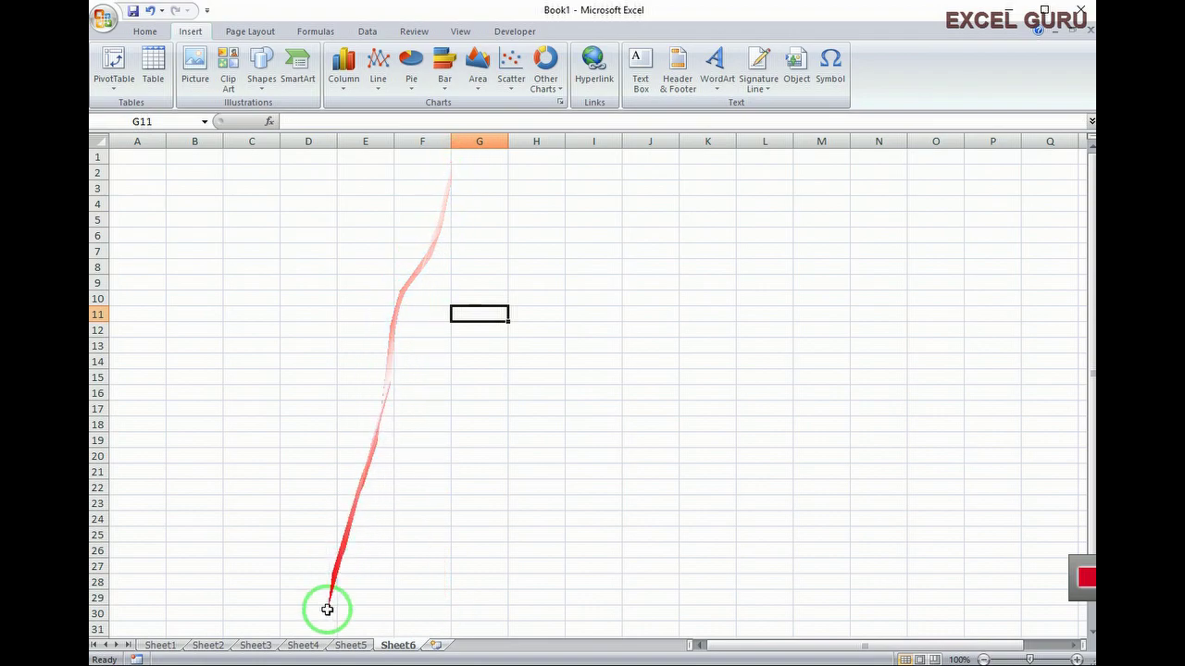
left_click(351, 645)
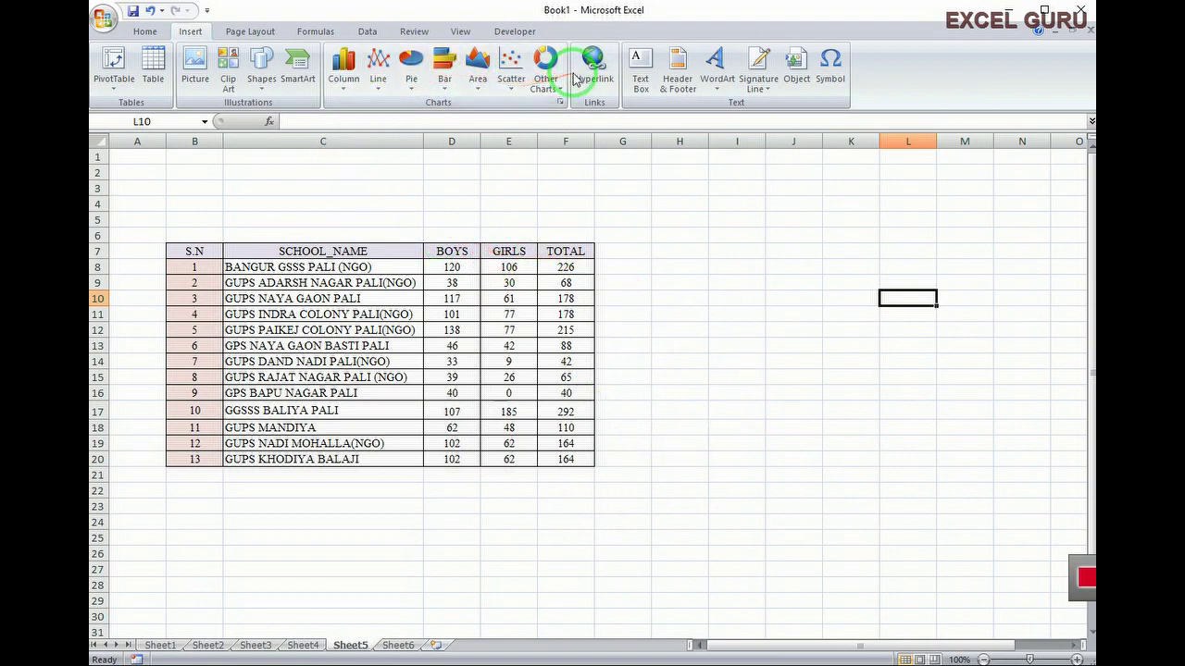
- Select the school names with BOYS and GIRLS counts and insert a 2-D stacked column chart
left_click(346, 94)
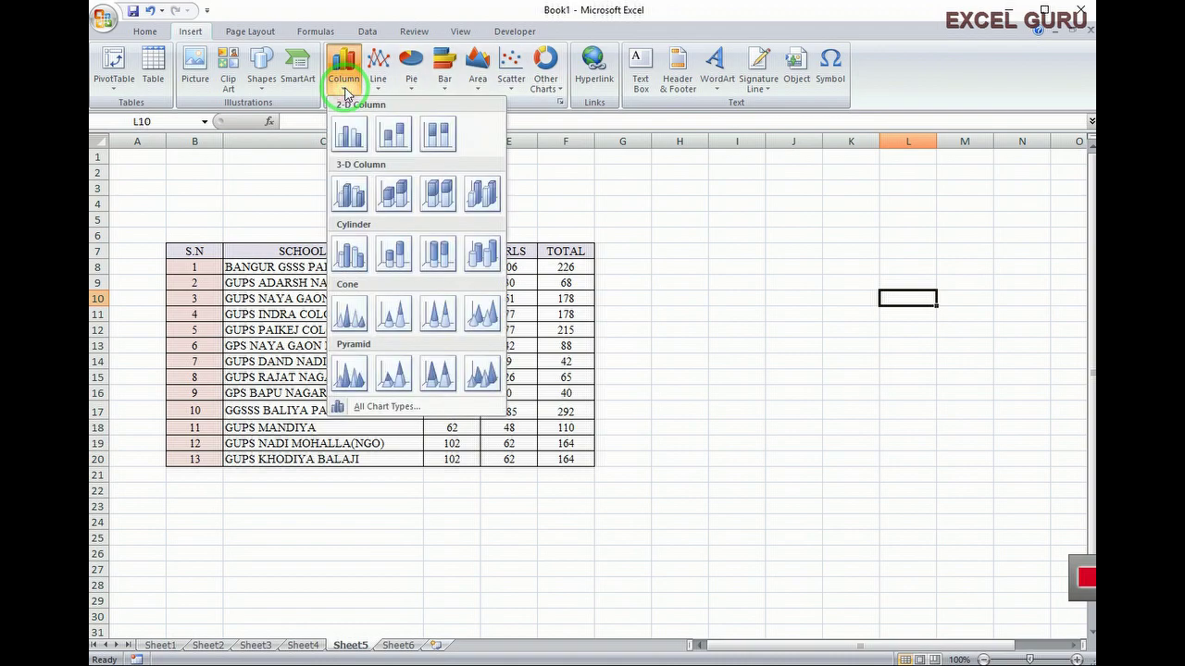
left_click(378, 146)
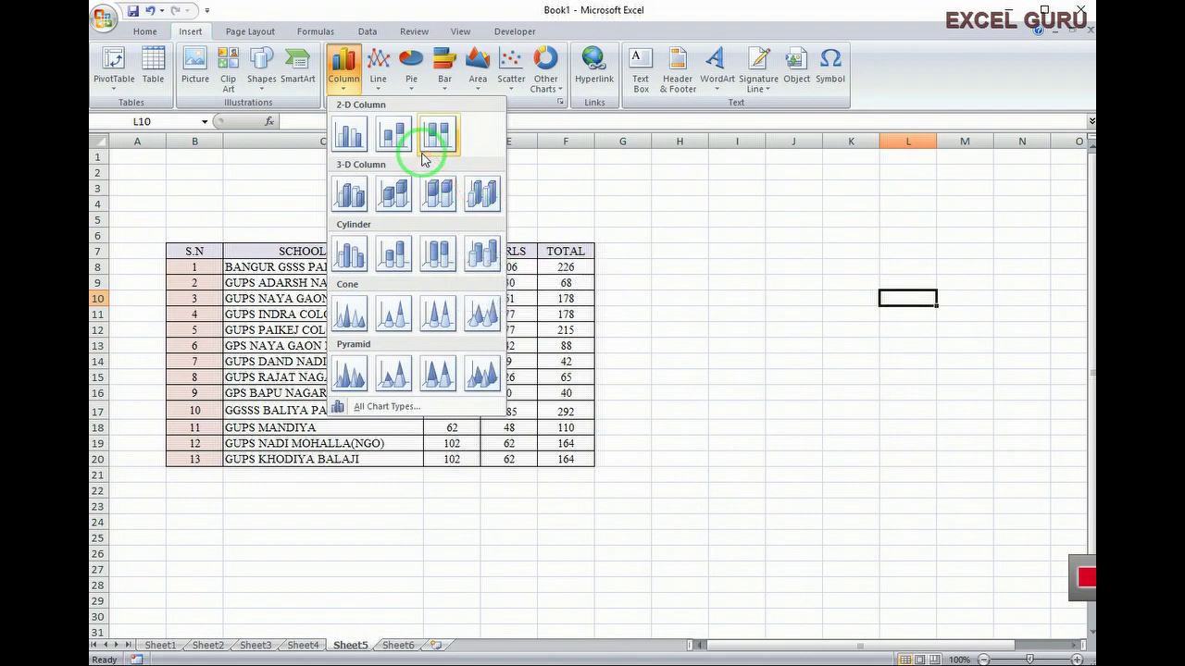
left_click(686, 324)
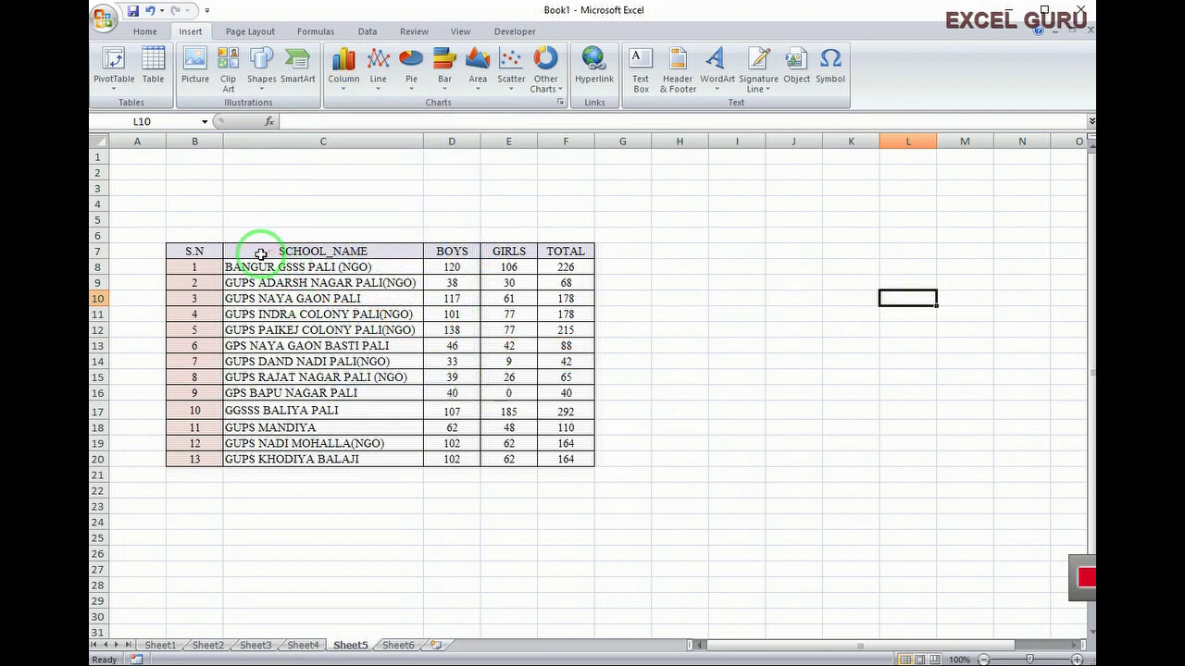
left_click_drag(261, 254, 509, 459)
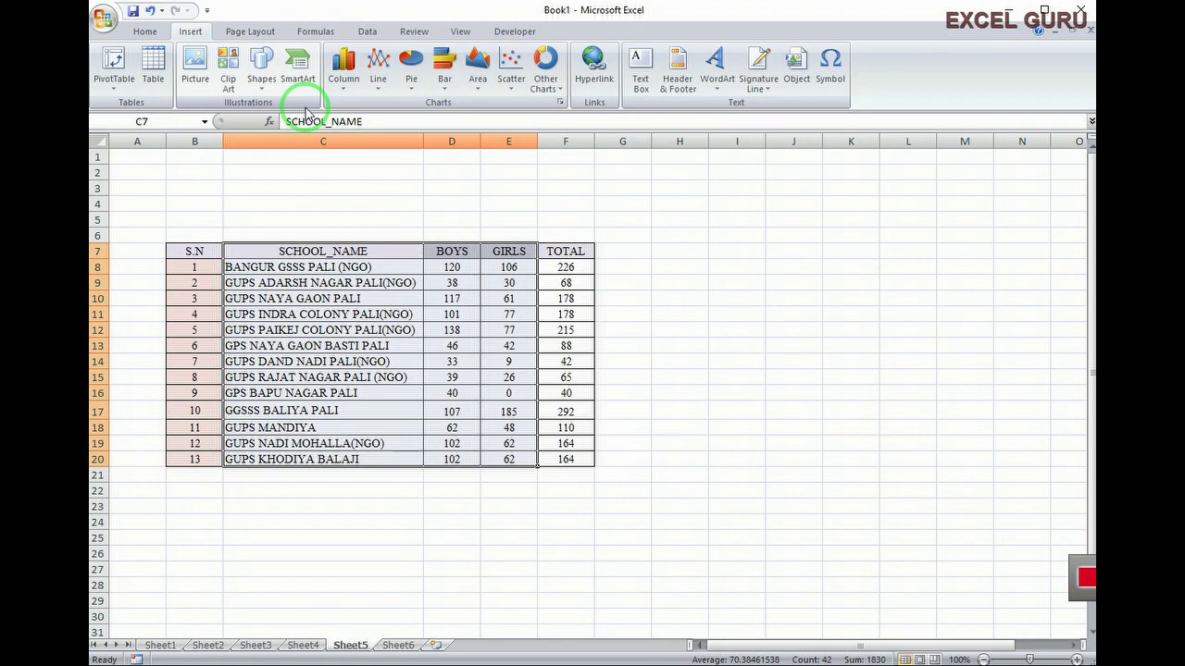
left_click_drag(329, 83, 405, 92)
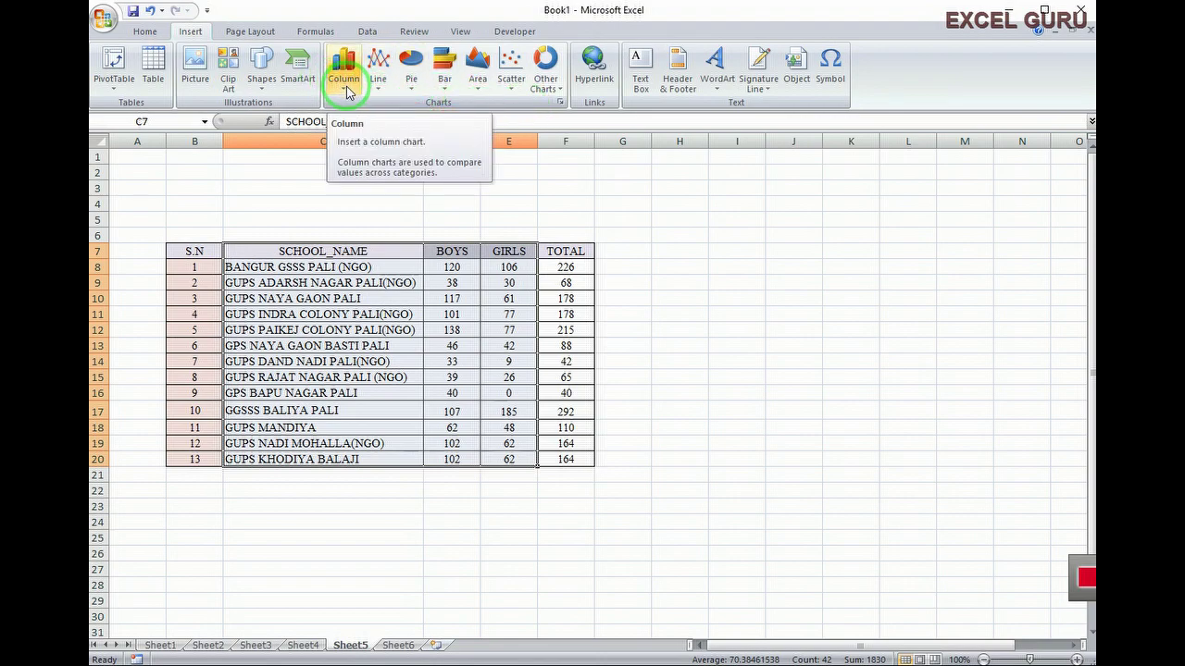
left_click(345, 82)
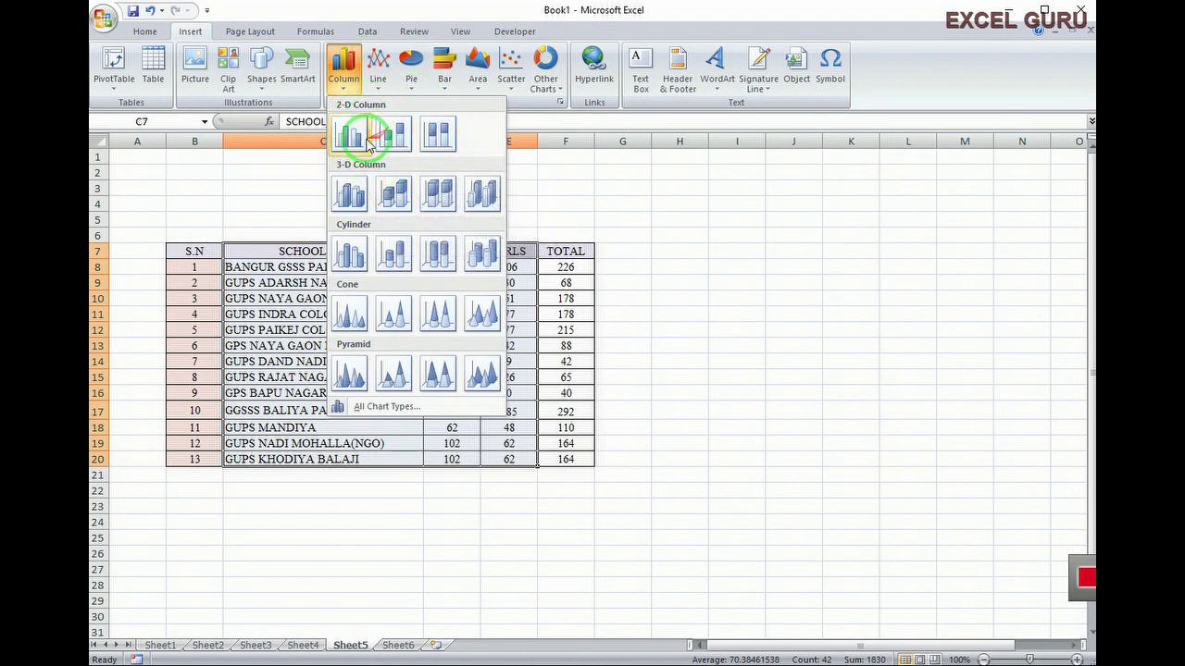
left_click(396, 148)
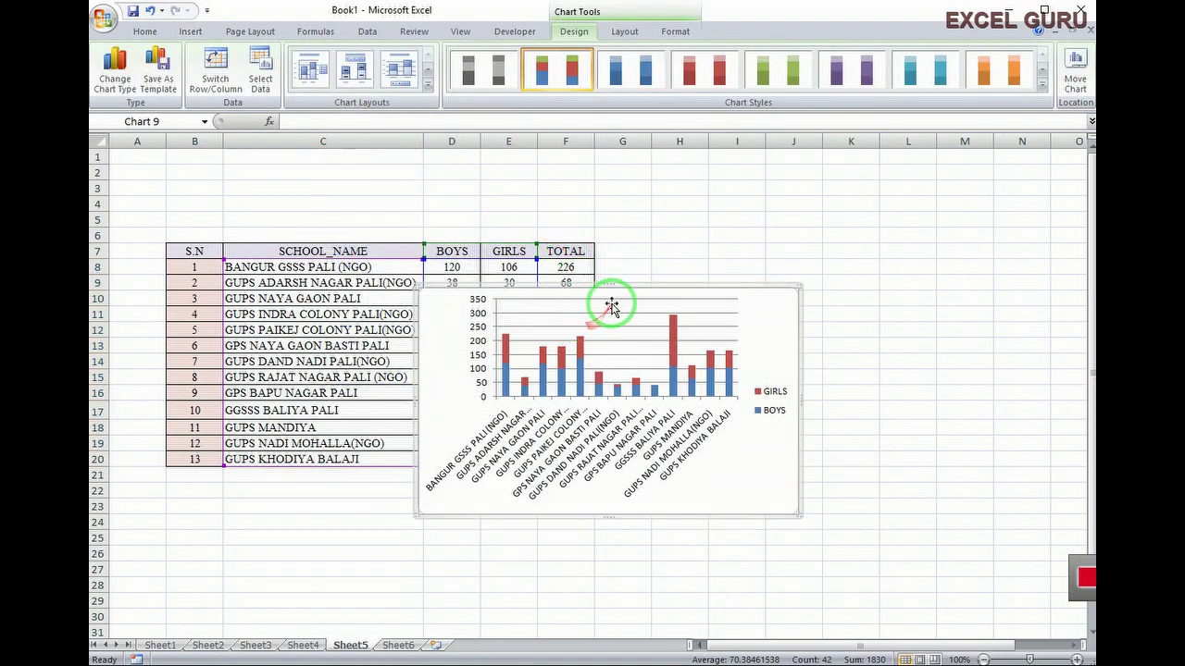
- Move the stacked column chart right of column F so it no longer covers the table
left_click_drag(629, 297, 812, 269)
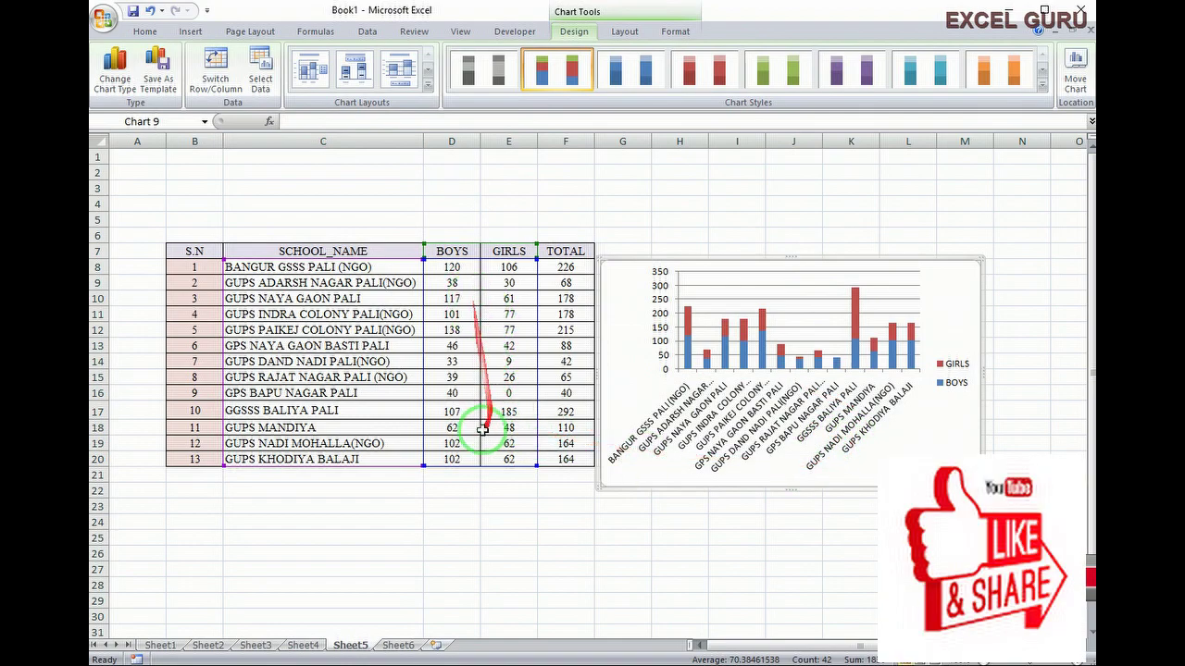
left_click_drag(523, 432, 784, 394)
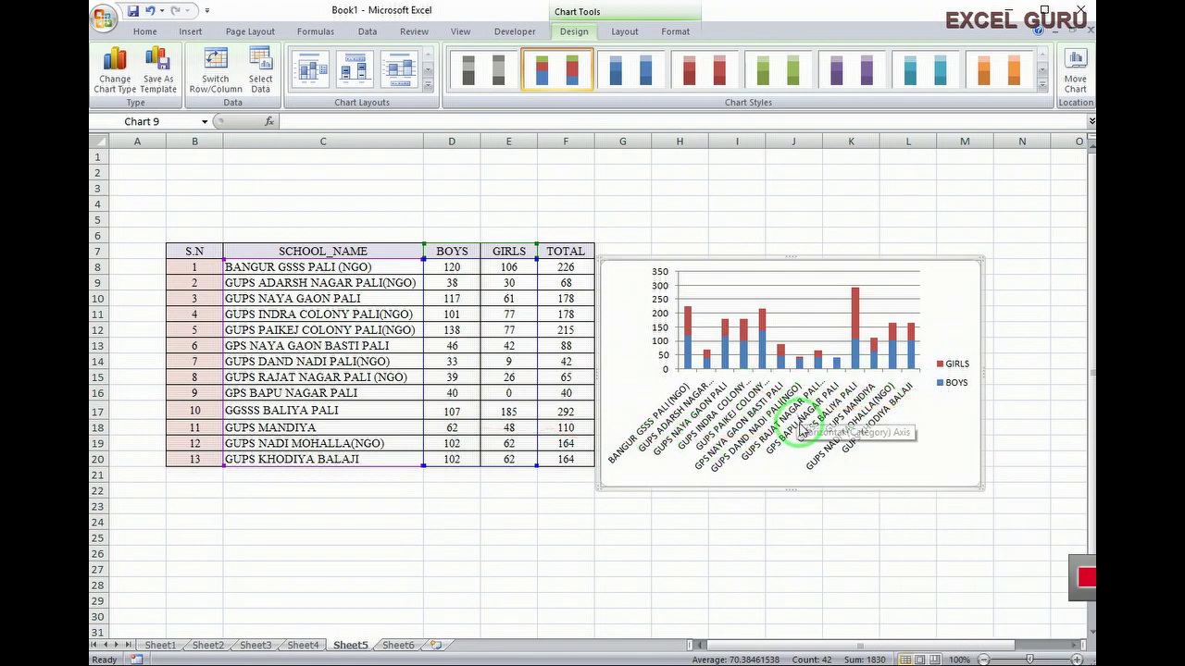
mouse_move(432, 232)
left_mouse_down()
mouse_move(519, 266)
mouse_move(973, 365)
mouse_move(952, 358)
left_mouse_up()
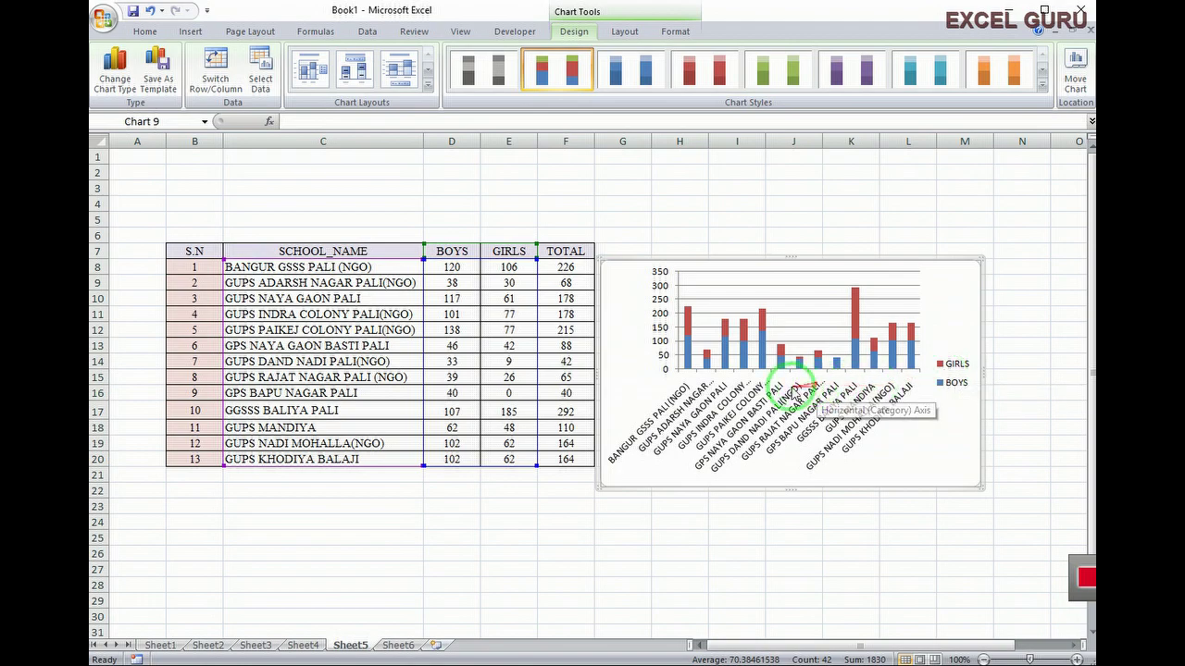
mouse_move(782, 296)
left_mouse_down()
mouse_move(827, 296)
mouse_move(828, 387)
mouse_move(648, 413)
left_mouse_up()
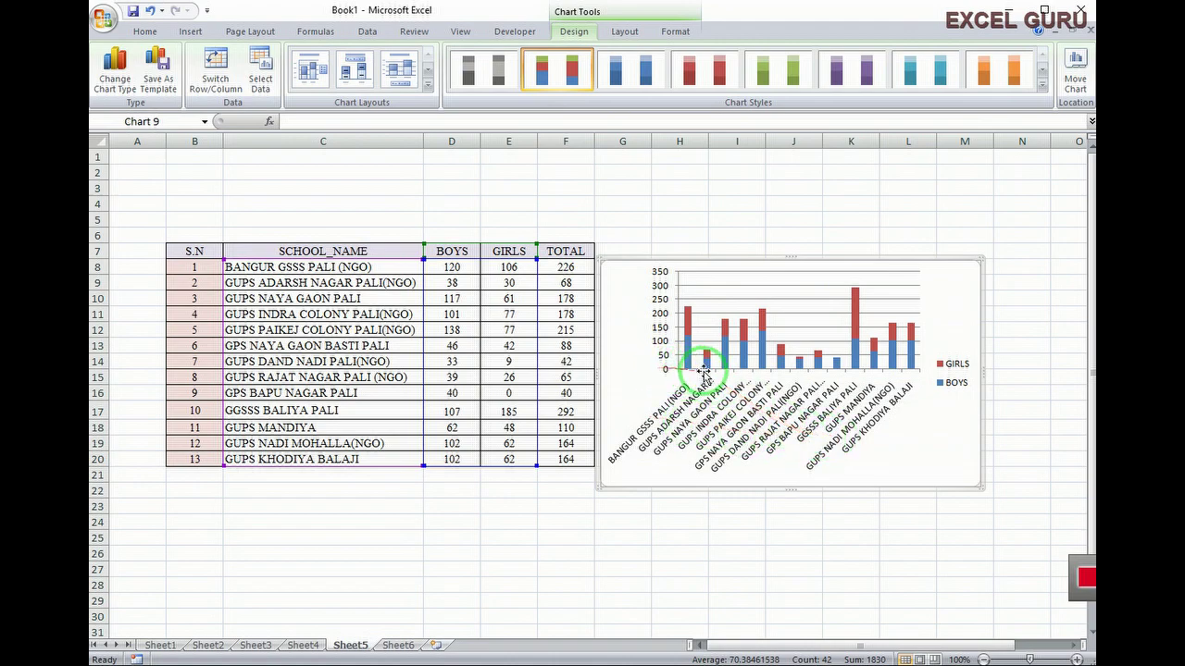
mouse_move(660, 370)
left_mouse_down()
mouse_move(893, 381)
mouse_move(683, 265)
mouse_move(680, 375)
mouse_move(855, 377)
mouse_move(774, 418)
left_mouse_up()
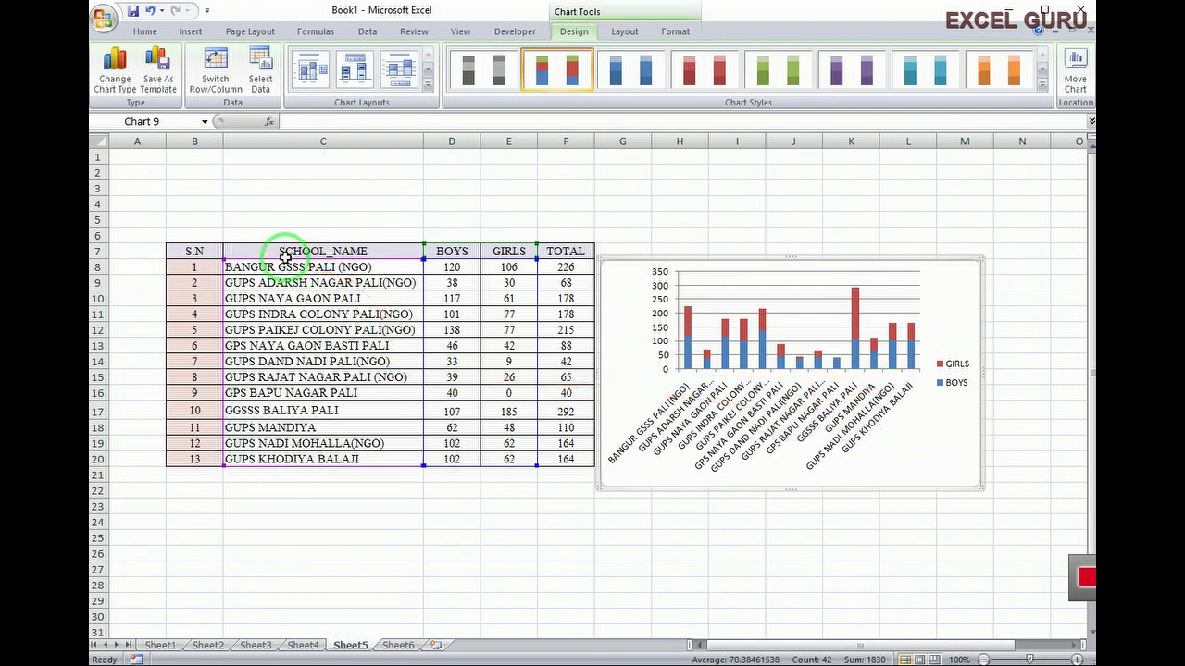
left_click_drag(319, 264, 326, 361)
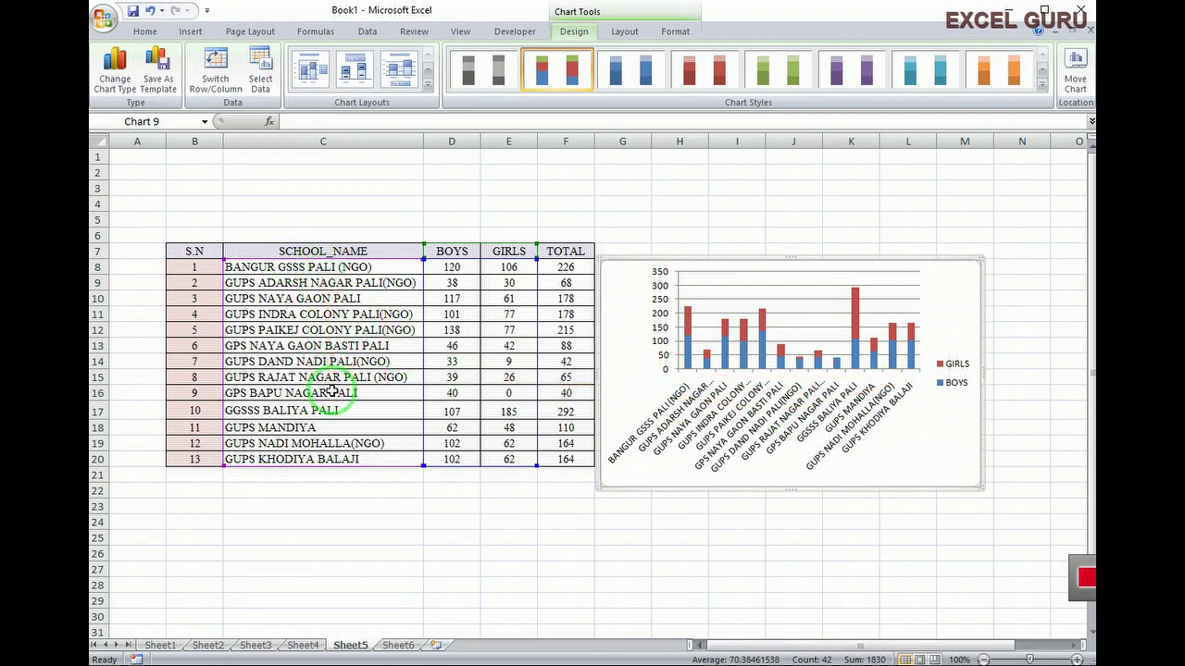
left_click_drag(317, 255, 319, 302)
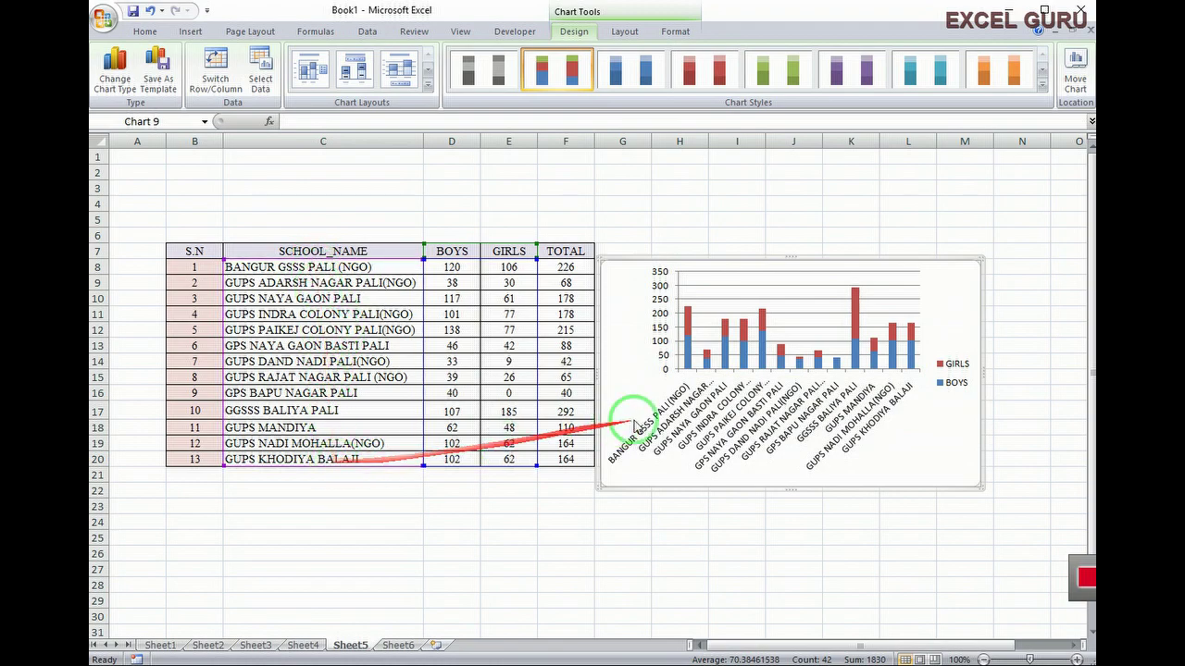
mouse_move(329, 443)
left_mouse_down()
mouse_move(654, 427)
mouse_move(879, 388)
mouse_move(468, 315)
left_mouse_up()
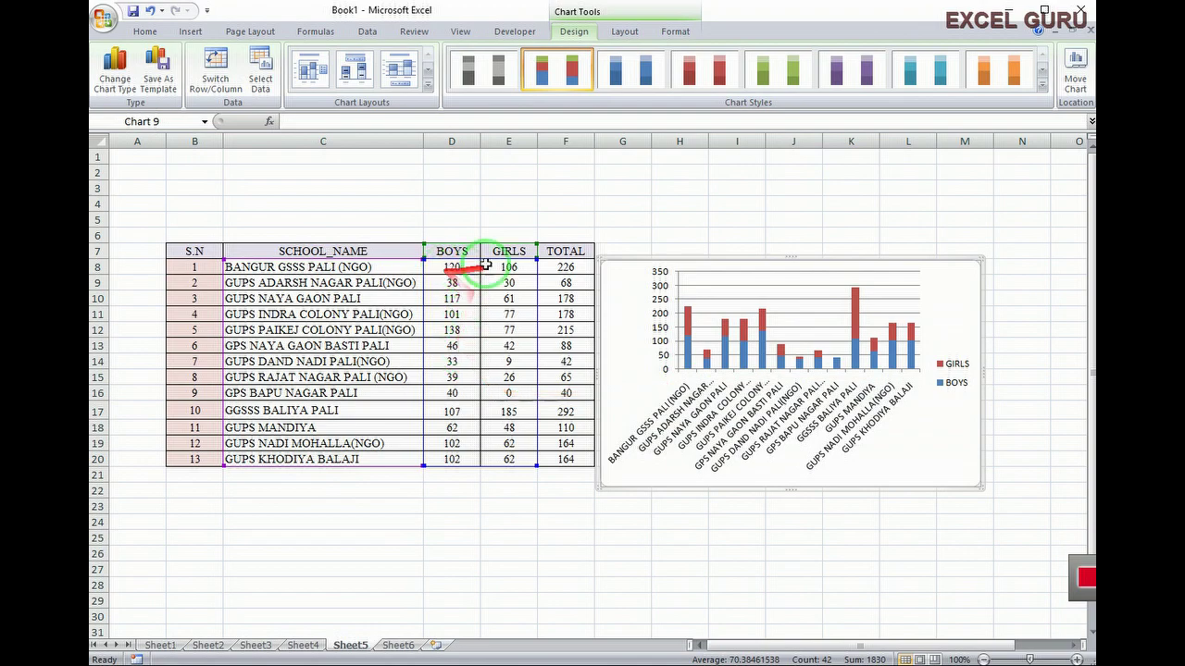
mouse_move(485, 265)
left_mouse_down()
mouse_move(515, 371)
mouse_move(499, 405)
mouse_move(767, 318)
mouse_move(693, 370)
mouse_move(671, 270)
left_mouse_up()
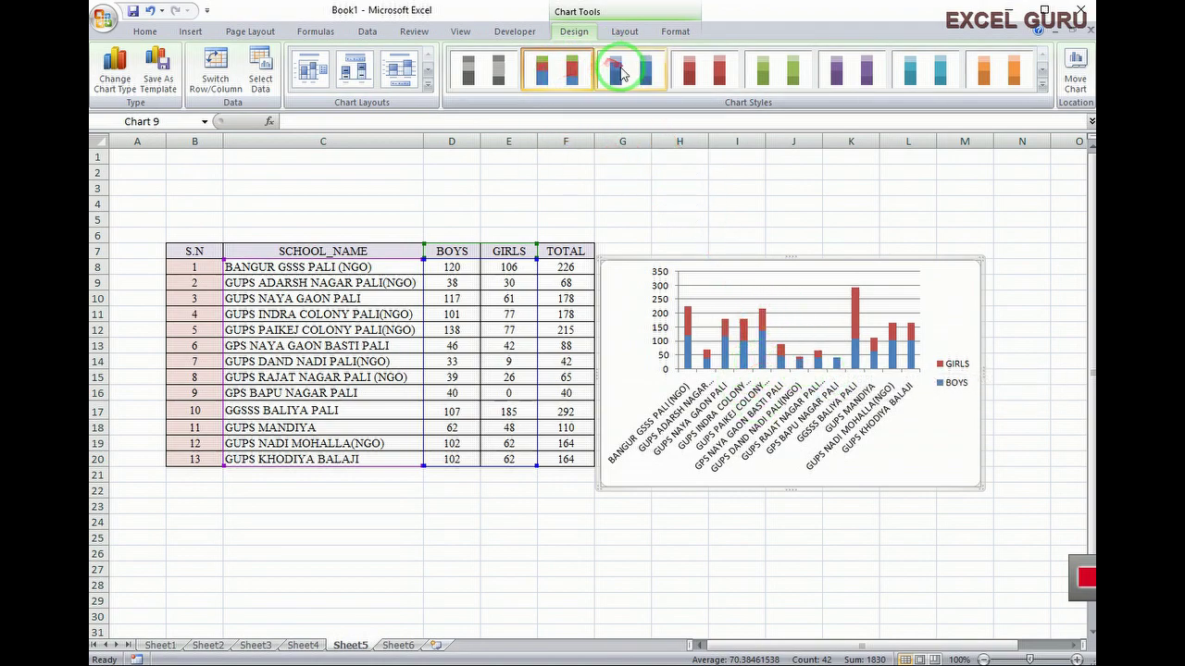
- Try the red and orange chart styles, settle on purple, then bring up Change Chart Type
left_click(705, 74)
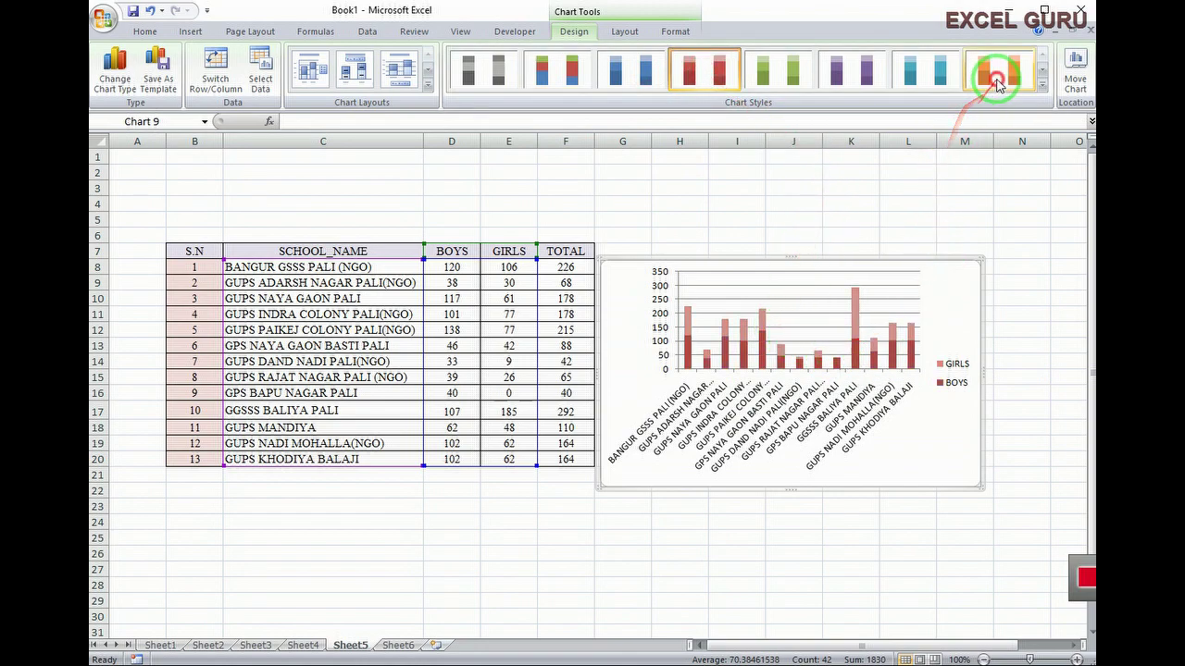
left_click(999, 70)
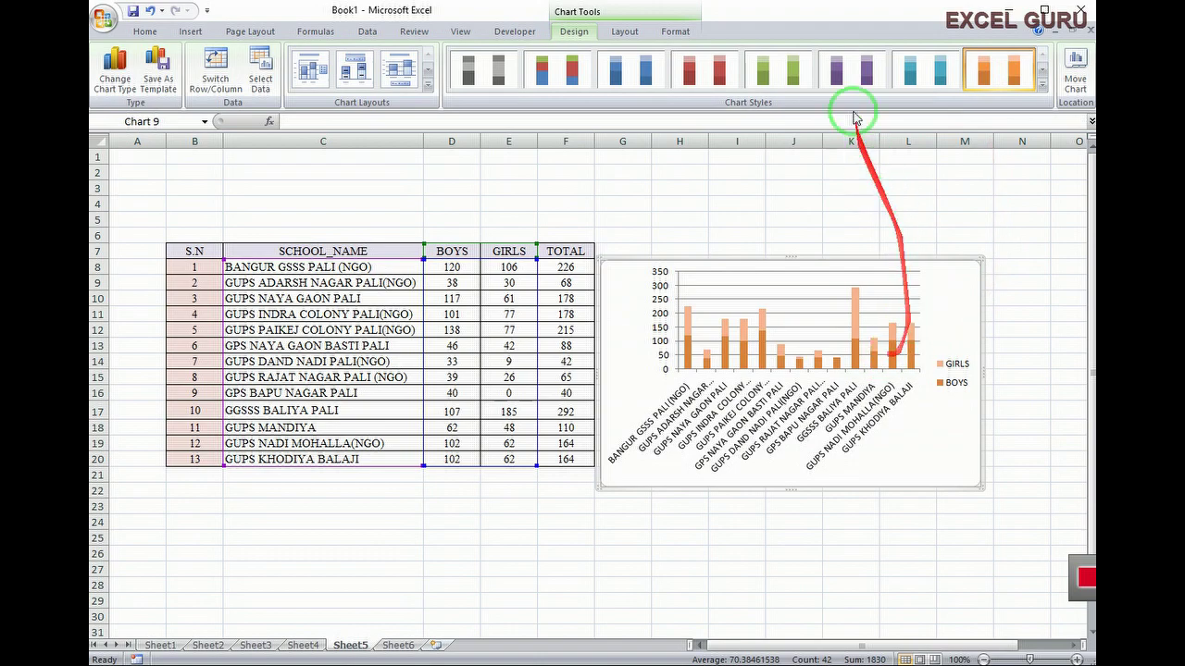
left_click(851, 70)
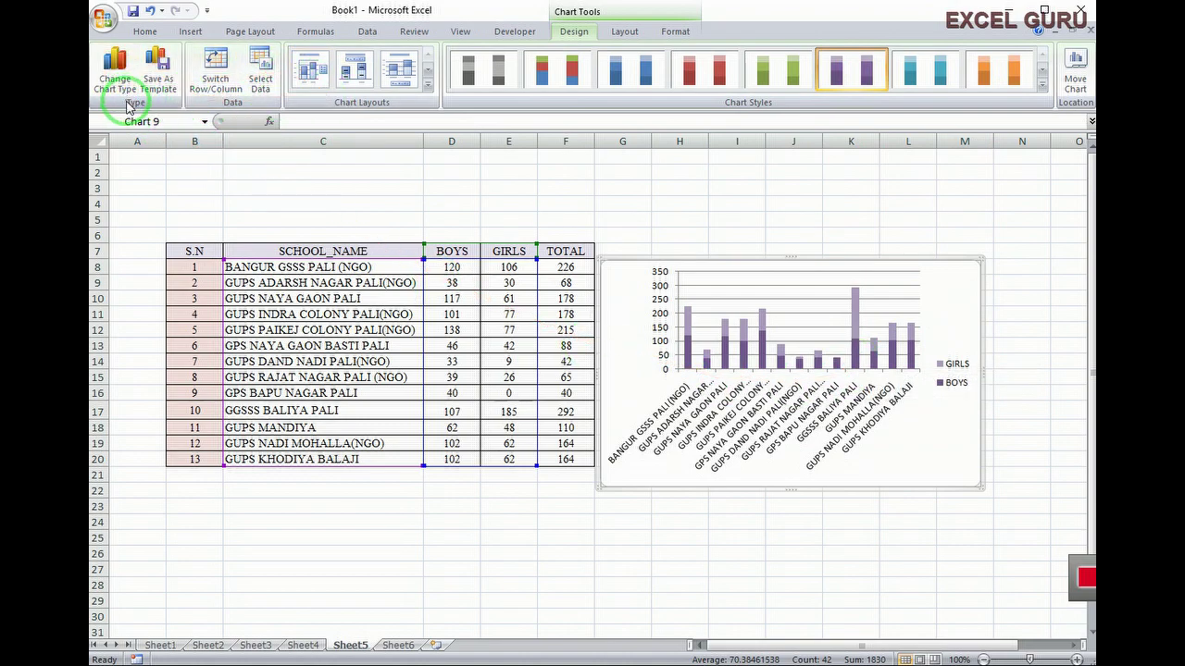
left_click(126, 100)
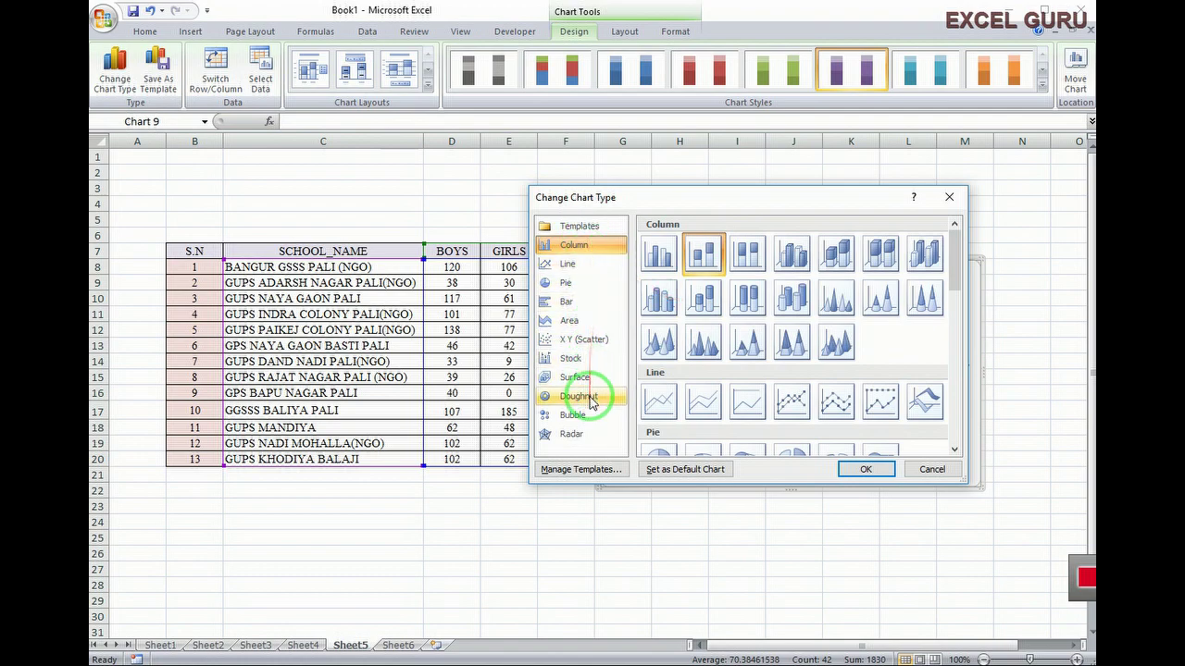
- Cancel the Change Chart Type dialog, keeping the purple stacked column chart
left_click(924, 470)
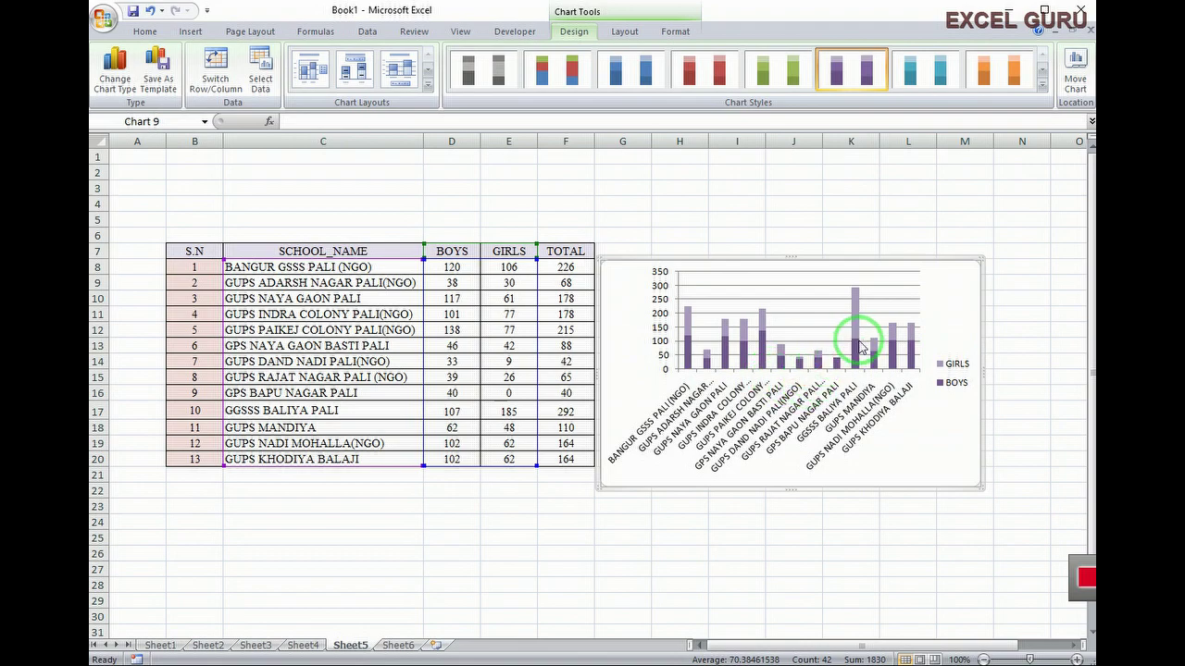
left_click(219, 69)
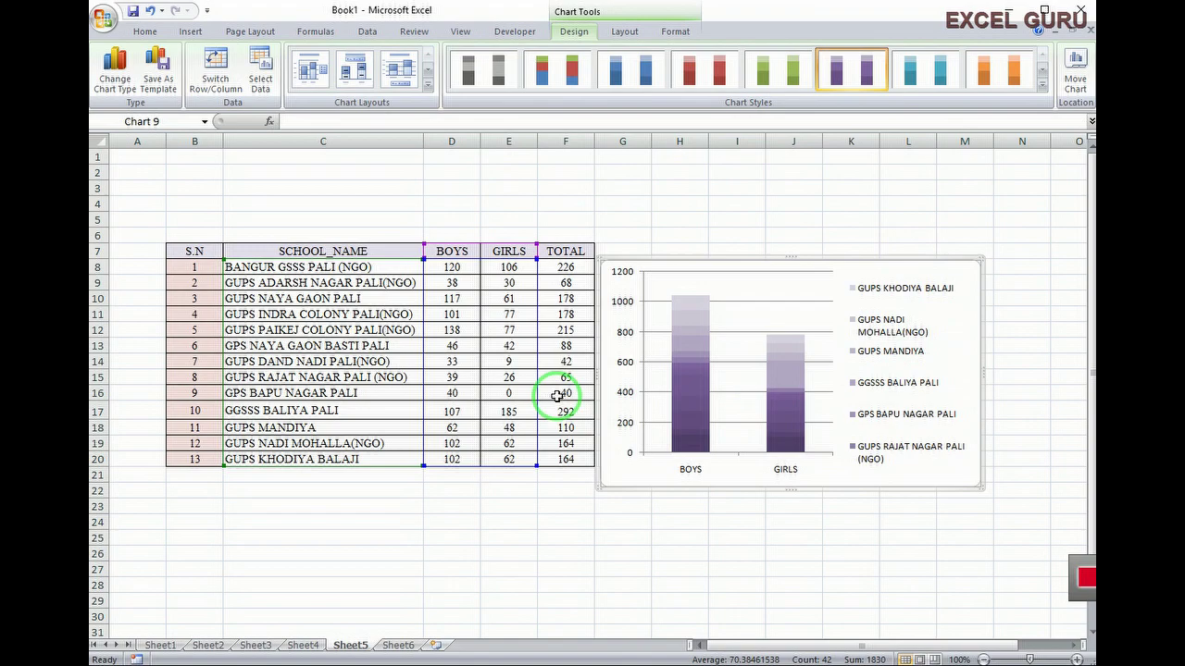
left_click(216, 74)
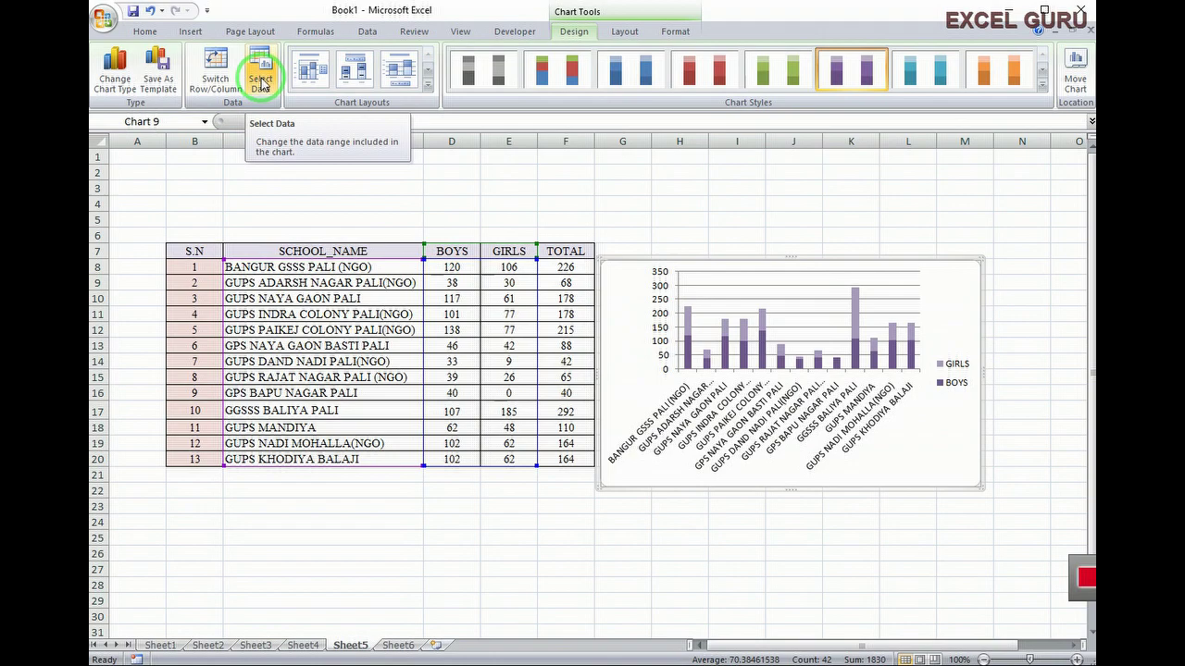
- Add a TOTAL series via Select Data, then delete it from the legend, leaving BOYS and GIRLS
left_click(261, 81)
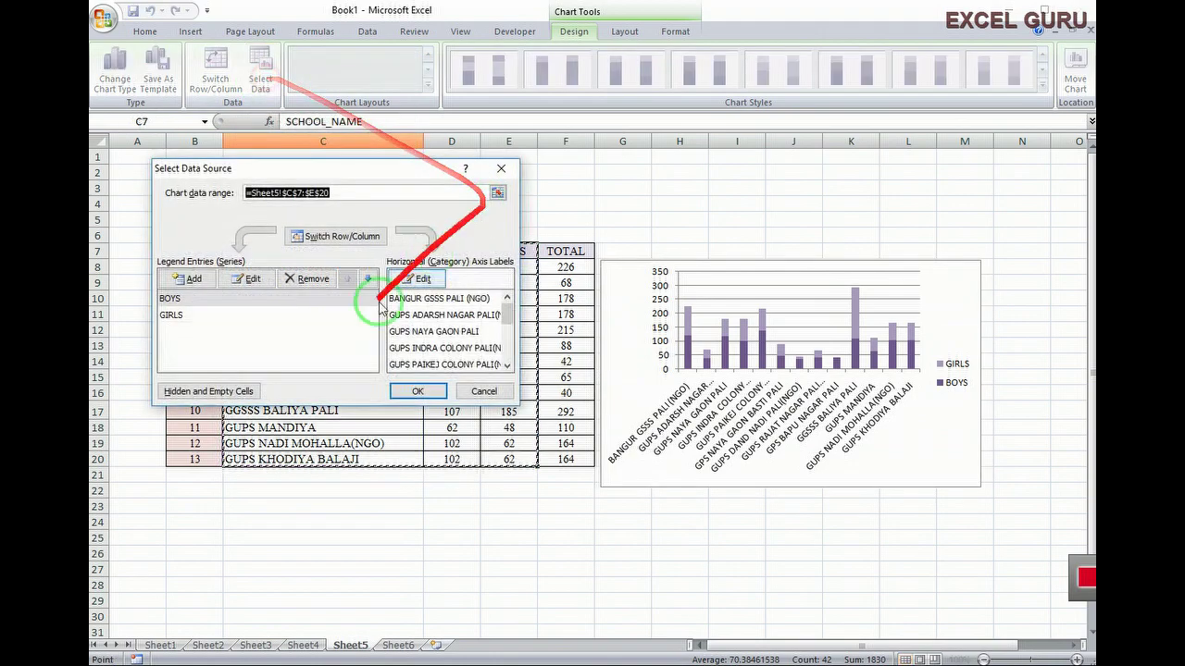
left_click(189, 279)
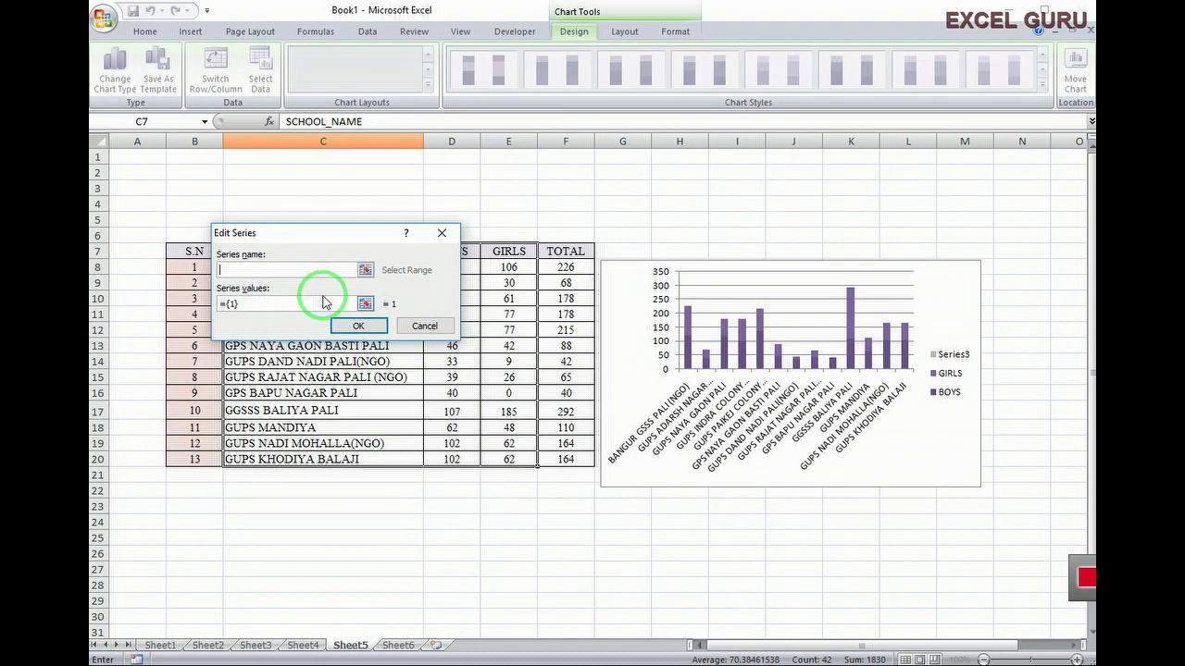
left_click_drag(333, 233, 421, 331)
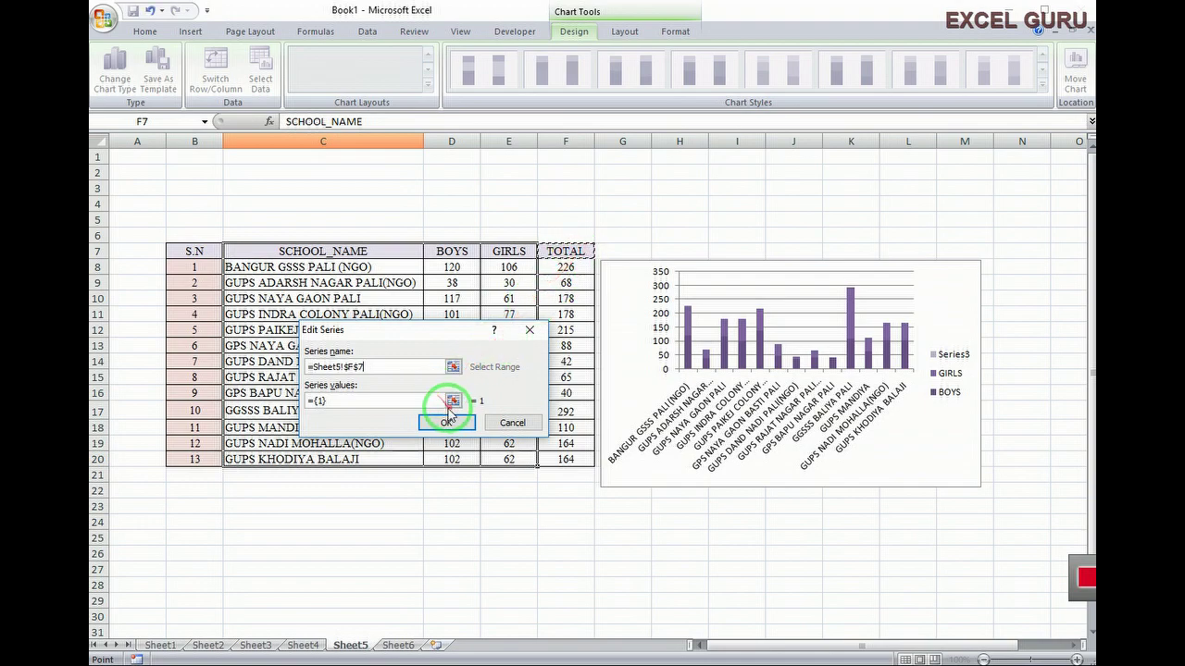
left_click(447, 424)
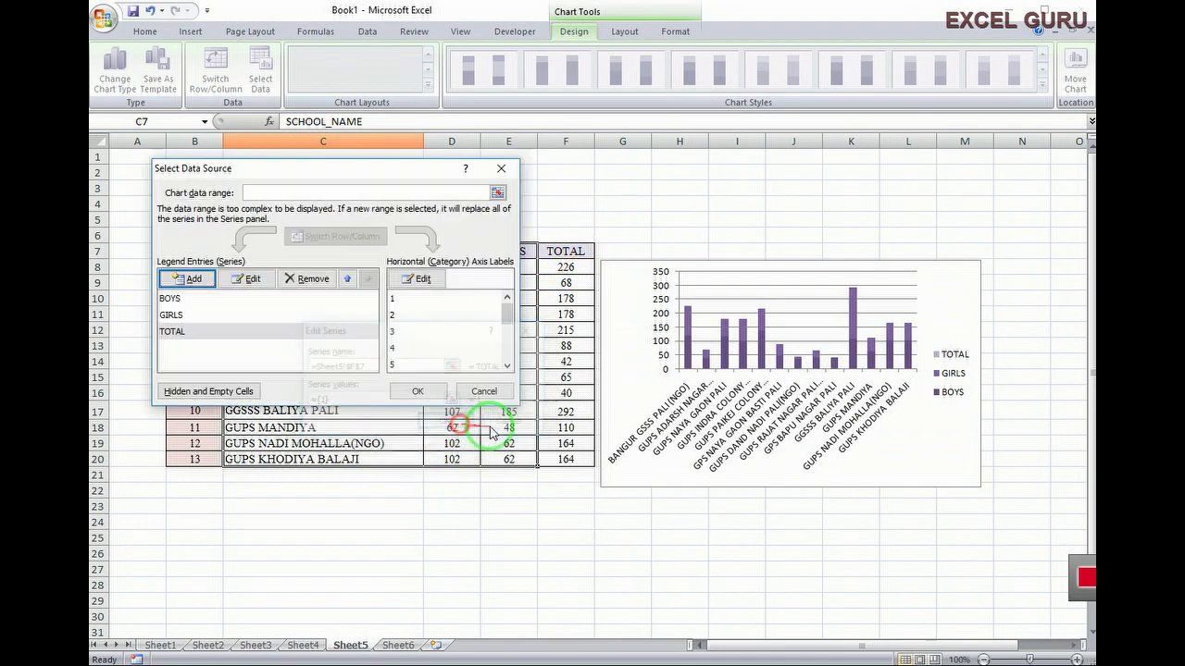
left_click(414, 392)
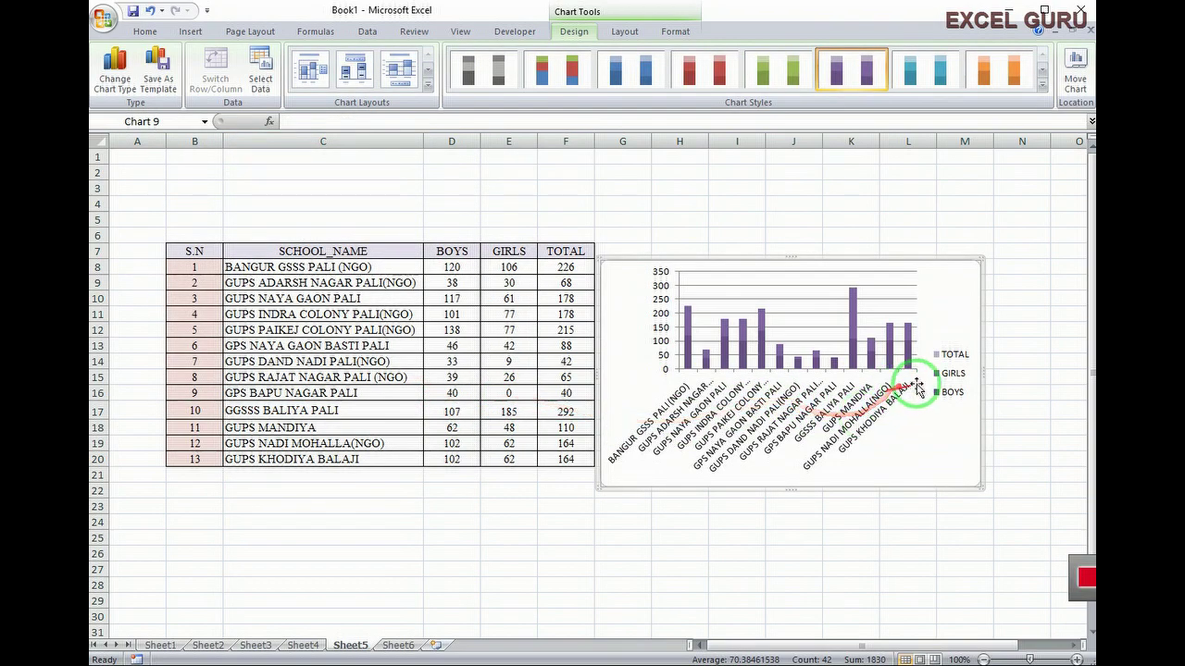
left_click(728, 299)
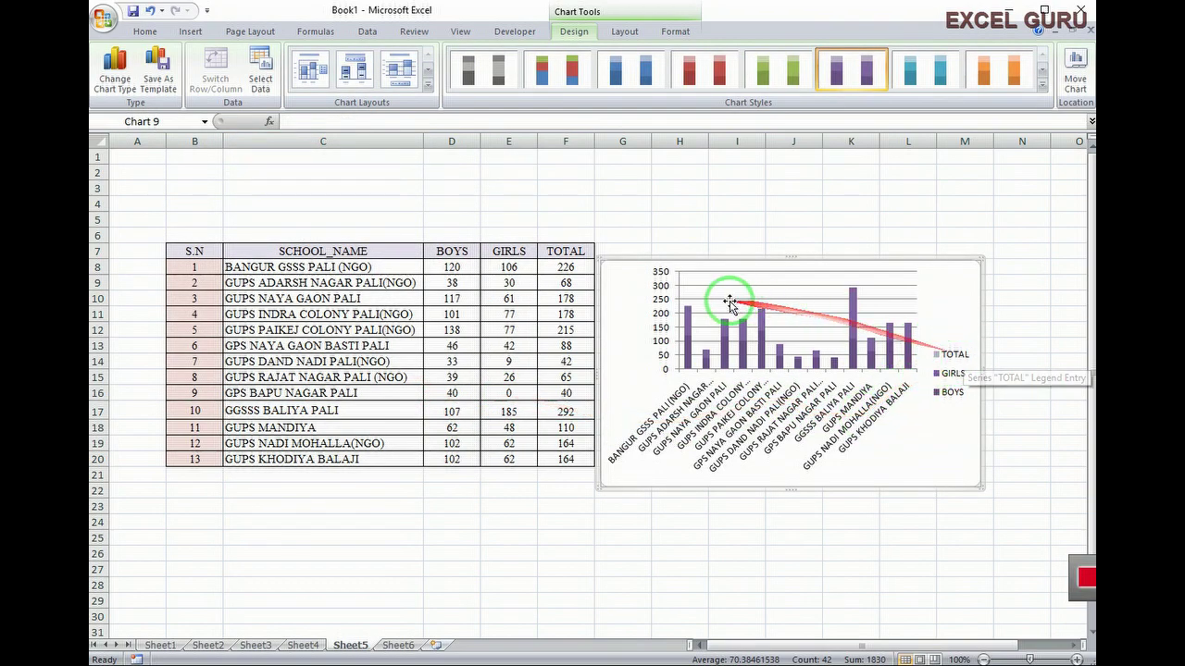
key("Delete")
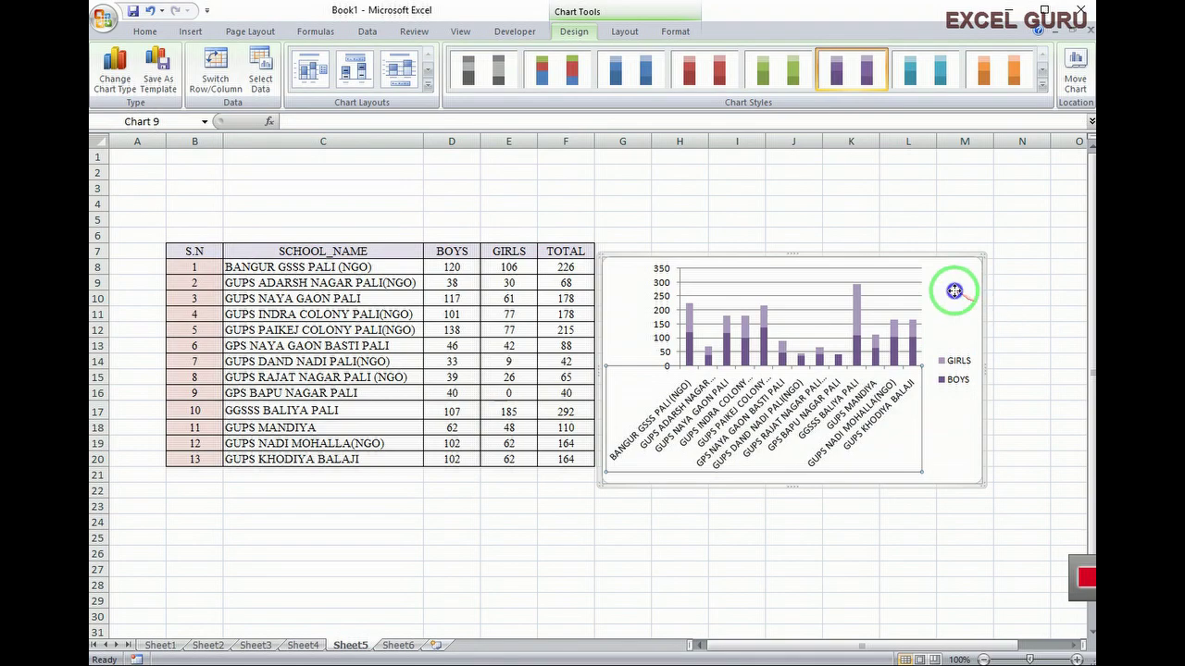
- Delete the purple stacked column chart from Sheet5
right_click(980, 301)
left_click(988, 308)
left_click(380, 298)
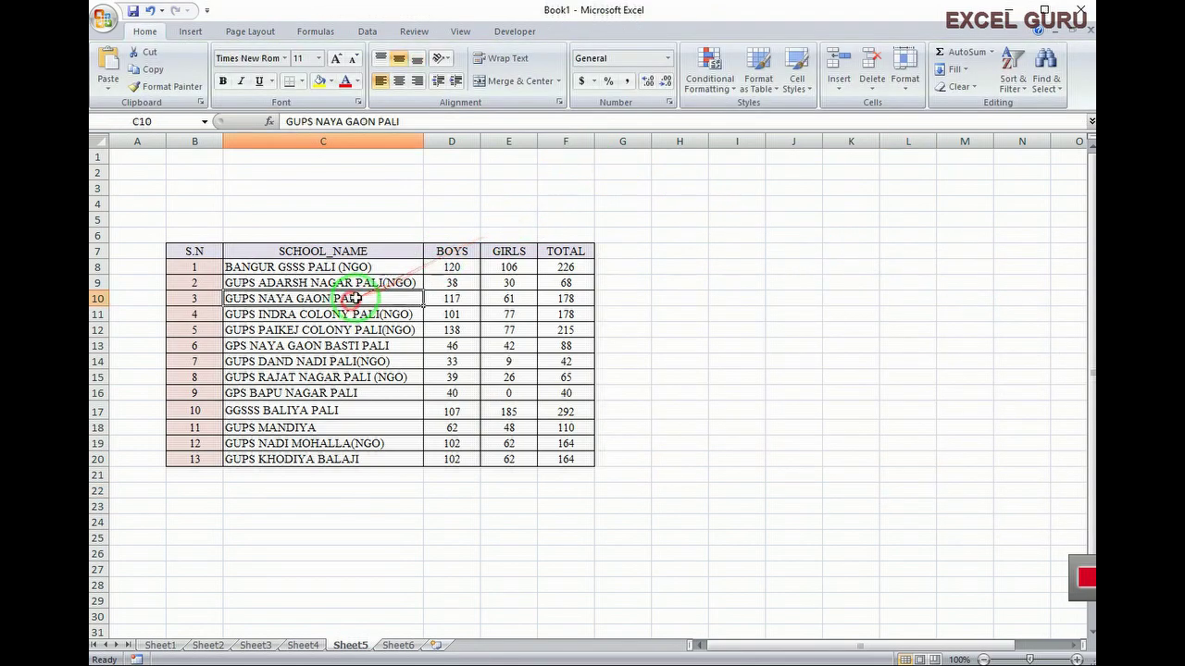
- Select the table range C7:F20 and bring up the Column chart choices
left_click(195, 33)
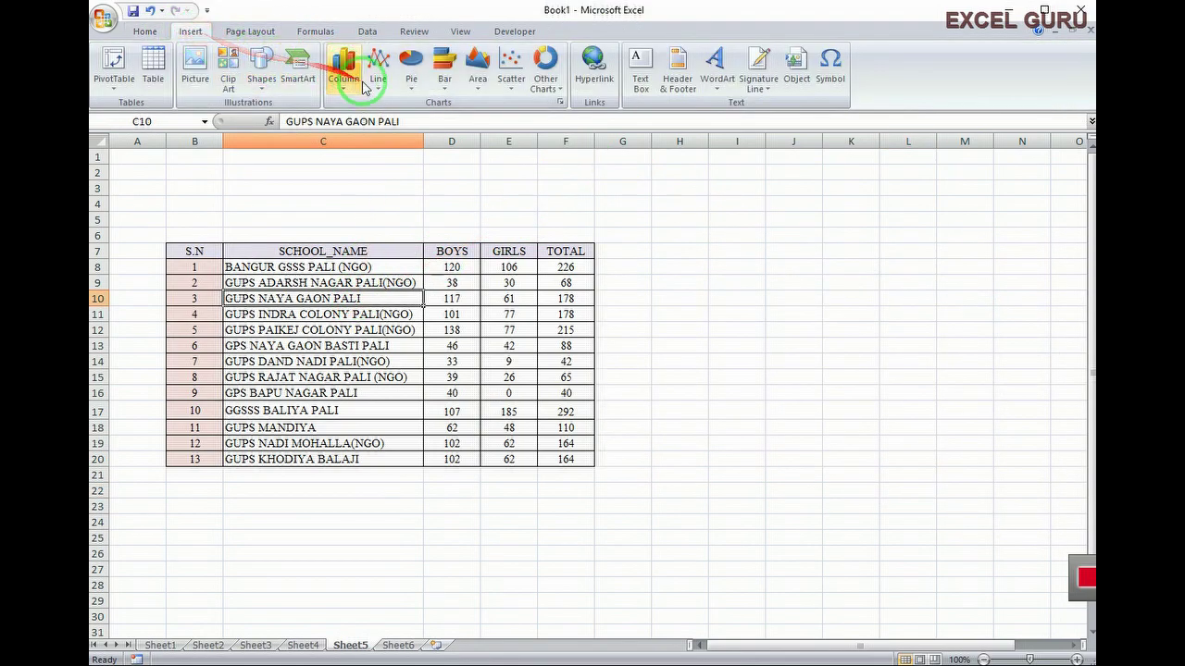
left_click(343, 78)
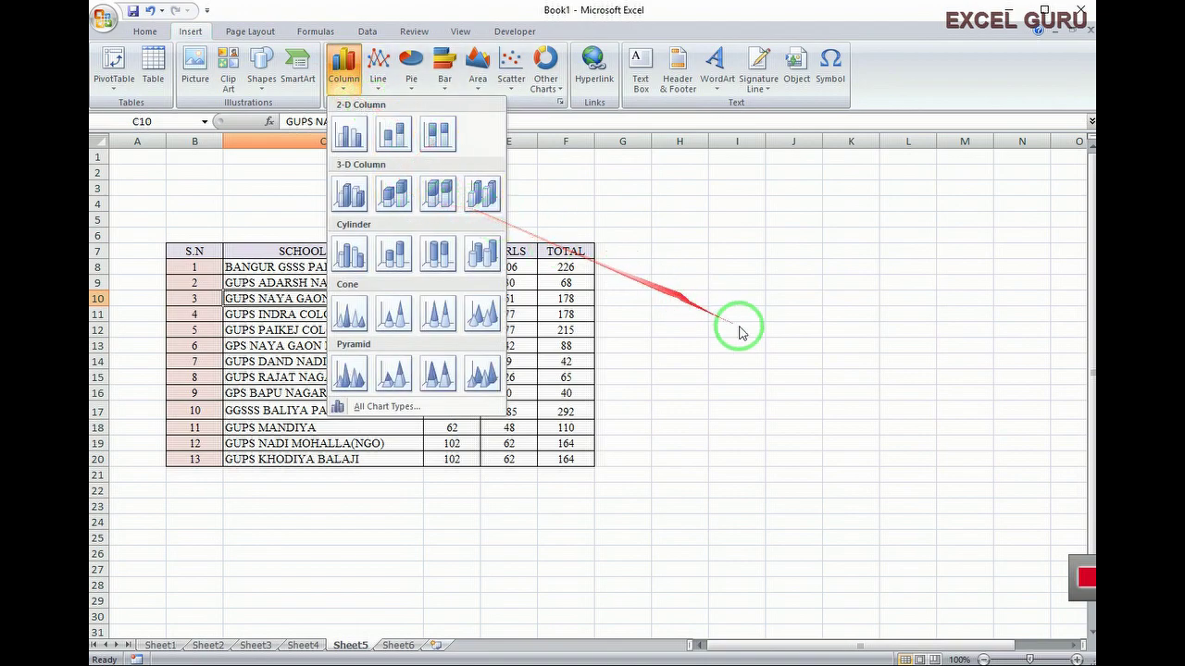
left_click(757, 350)
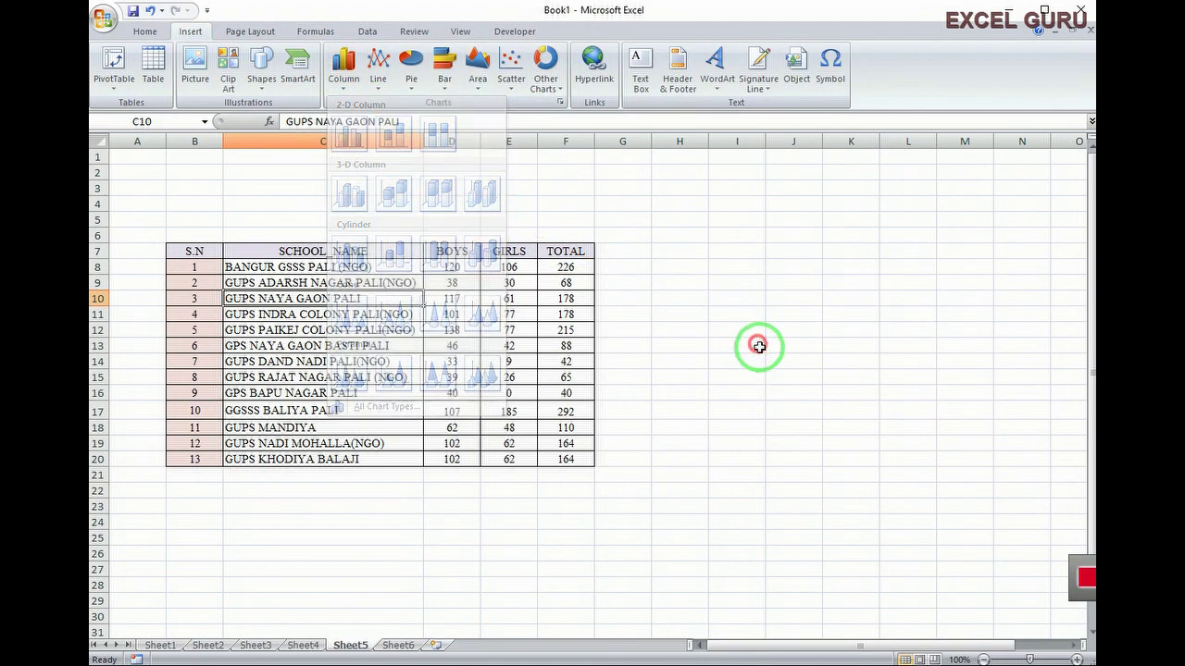
left_click(359, 256)
left_click_drag(360, 261, 545, 455)
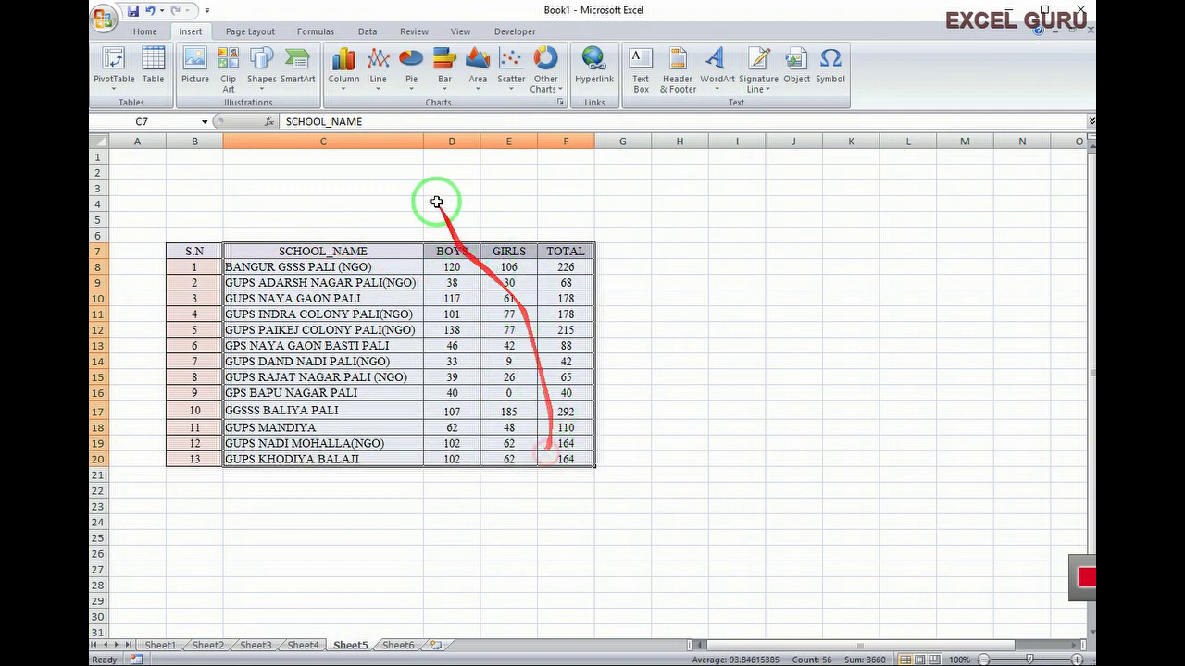
left_click(344, 69)
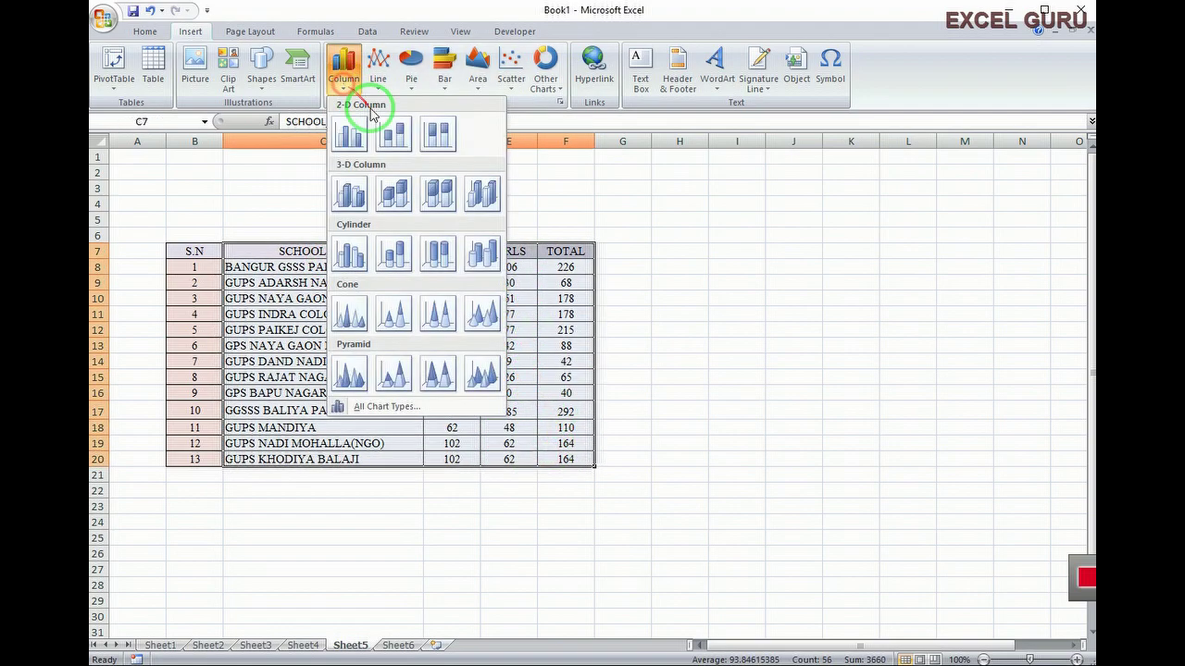
- Insert a 3-D stacked column chart, move it beside the table, and apply the blue style
left_click(403, 203)
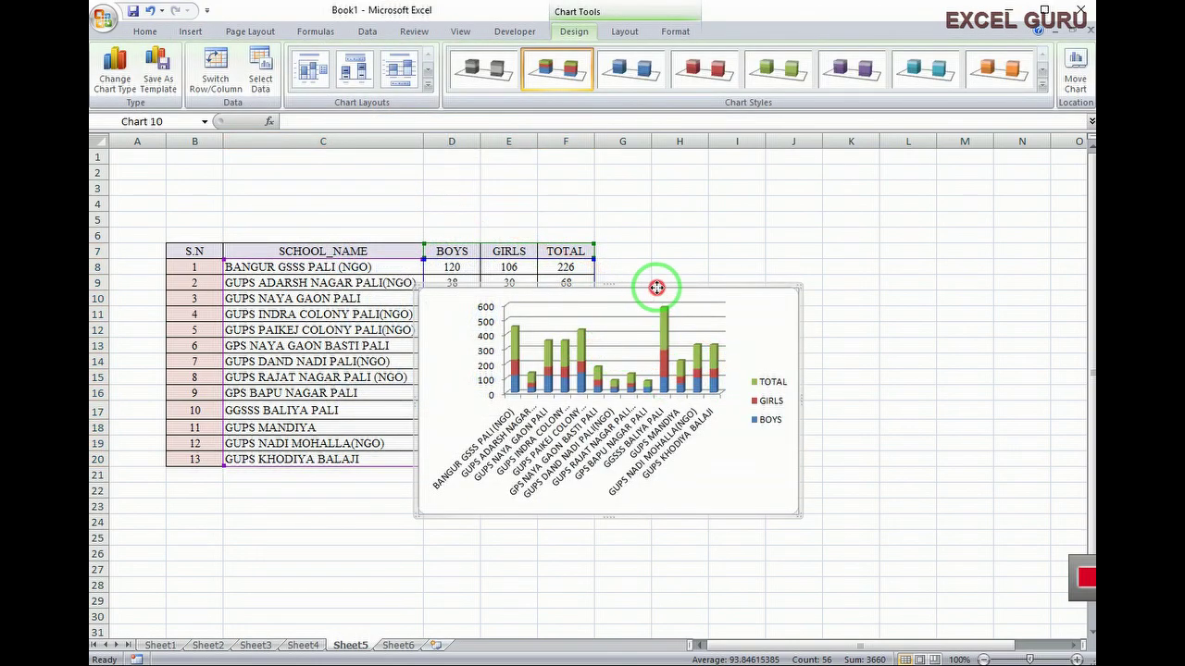
left_click_drag(656, 288, 849, 272)
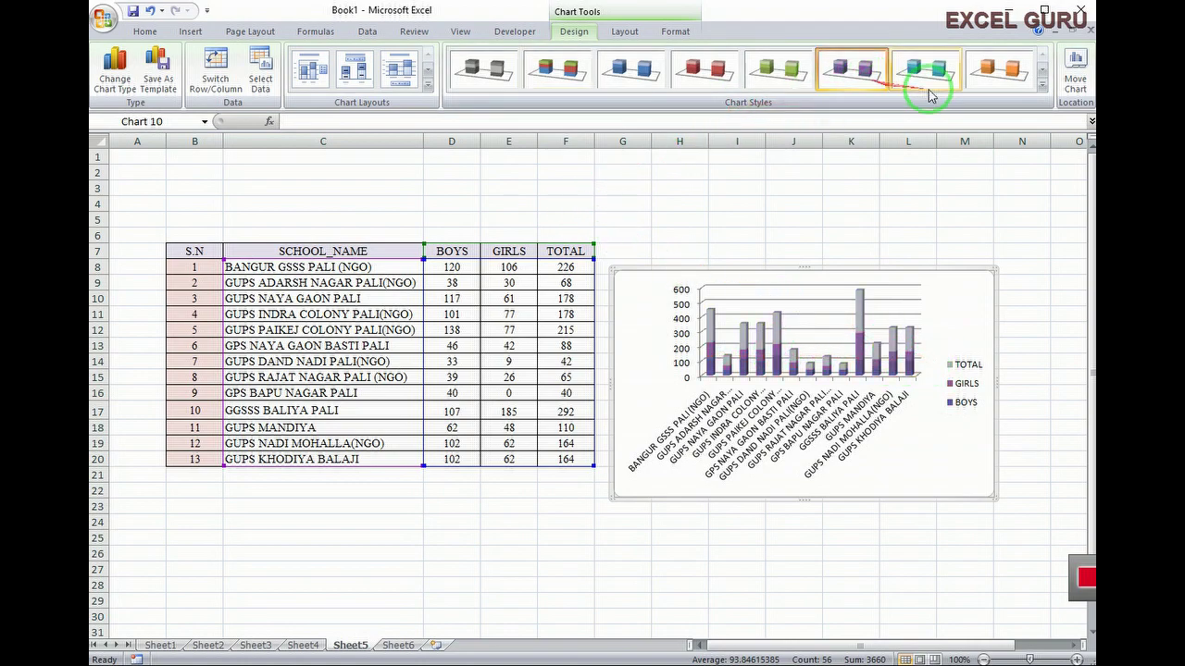
left_click(998, 72)
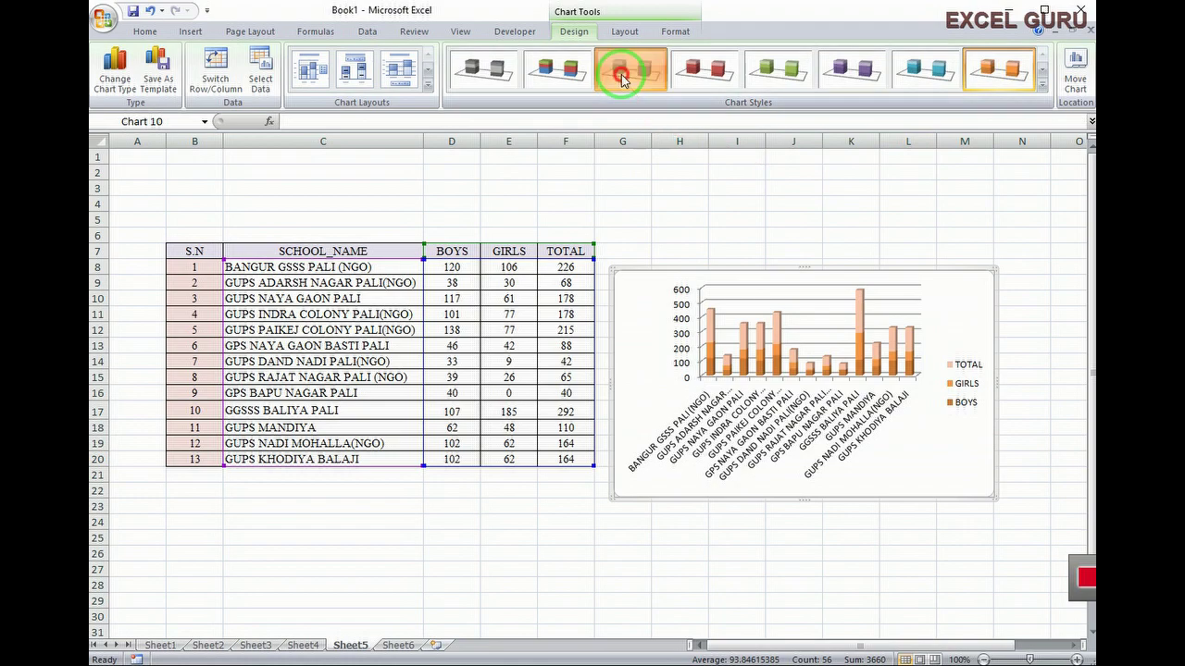
left_click(630, 70)
left_click(261, 69)
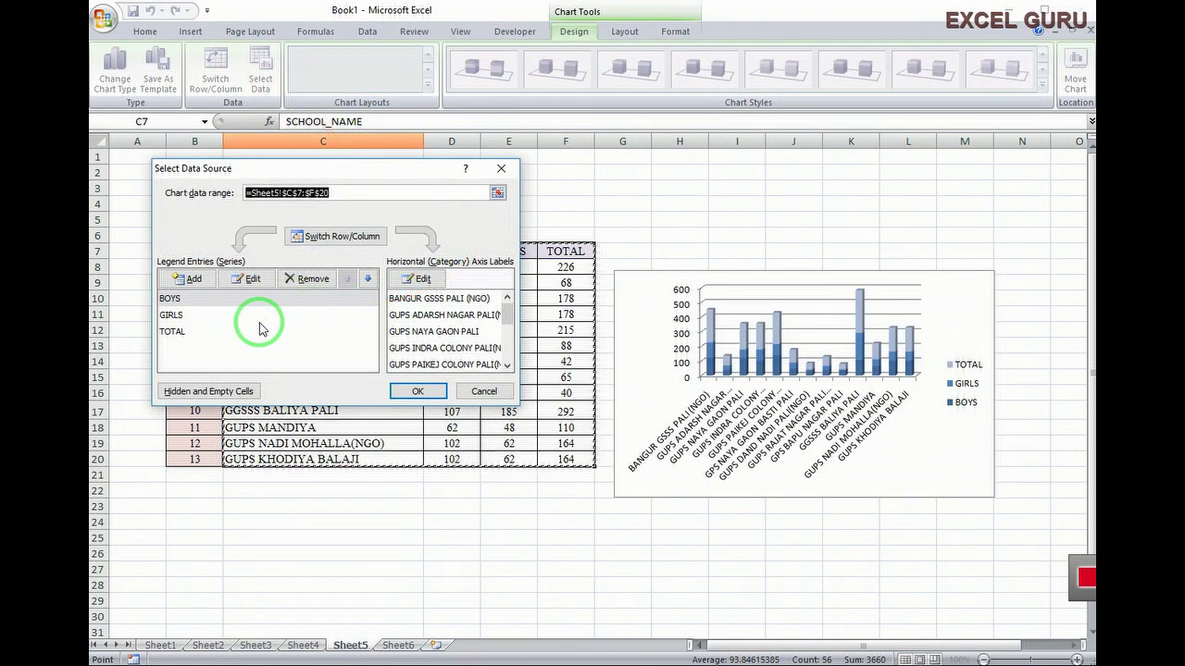
left_click(483, 390)
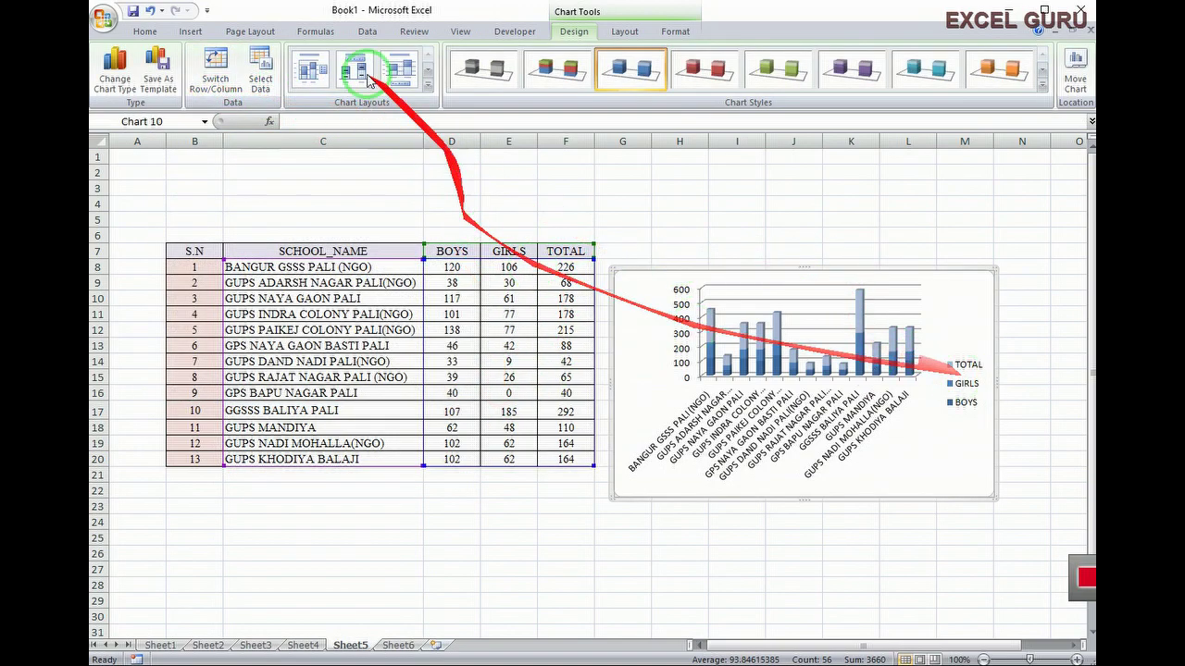
- Switch rows and columns so BOYS, GIRLS and TOTAL run along the axis, then bring up Change Chart Type
left_click(230, 76)
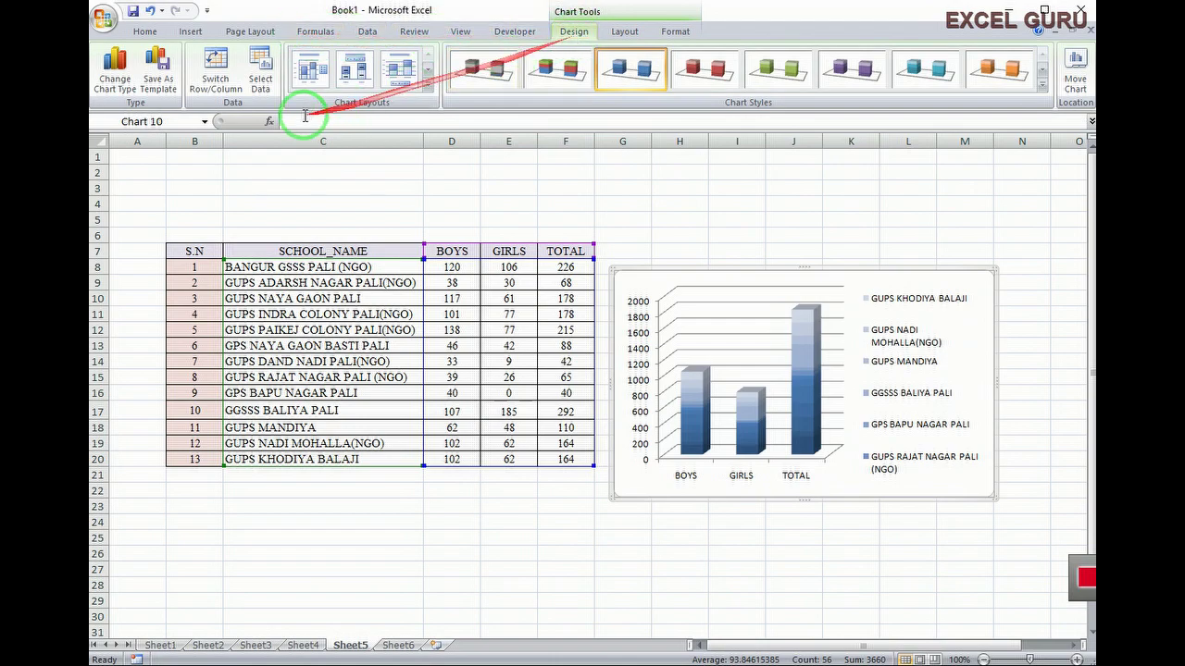
left_click(127, 96)
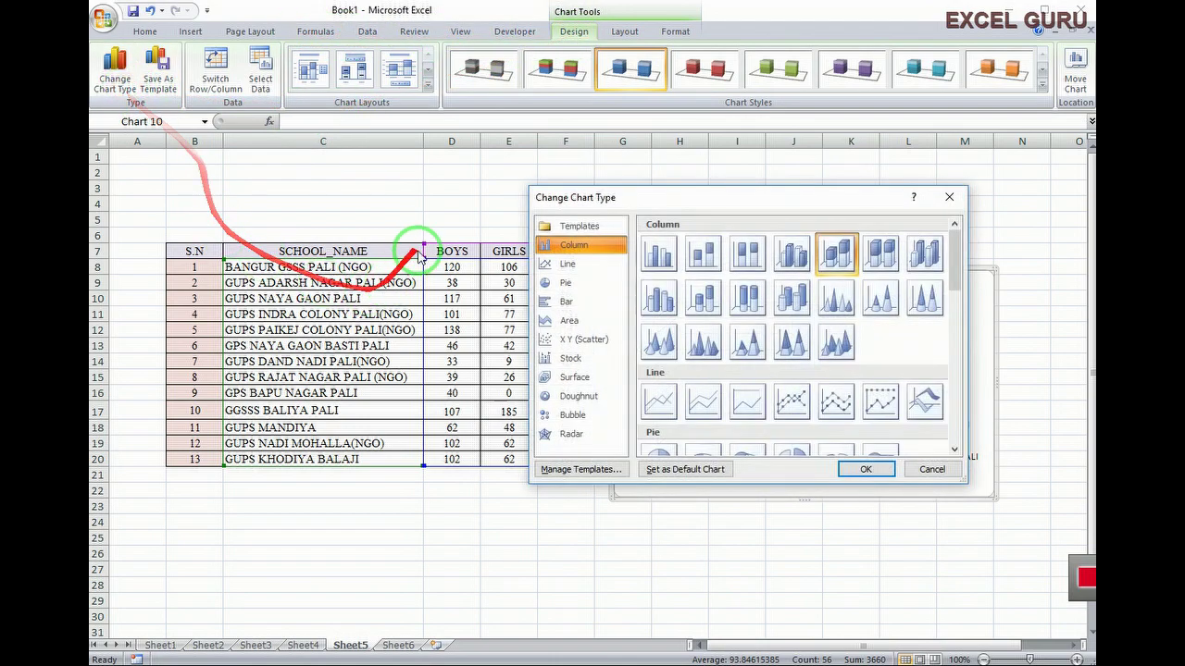
- Make the chart a Line with Markers chart and switch rows/columns so schools run along the axis
left_click(567, 265)
left_click(791, 402)
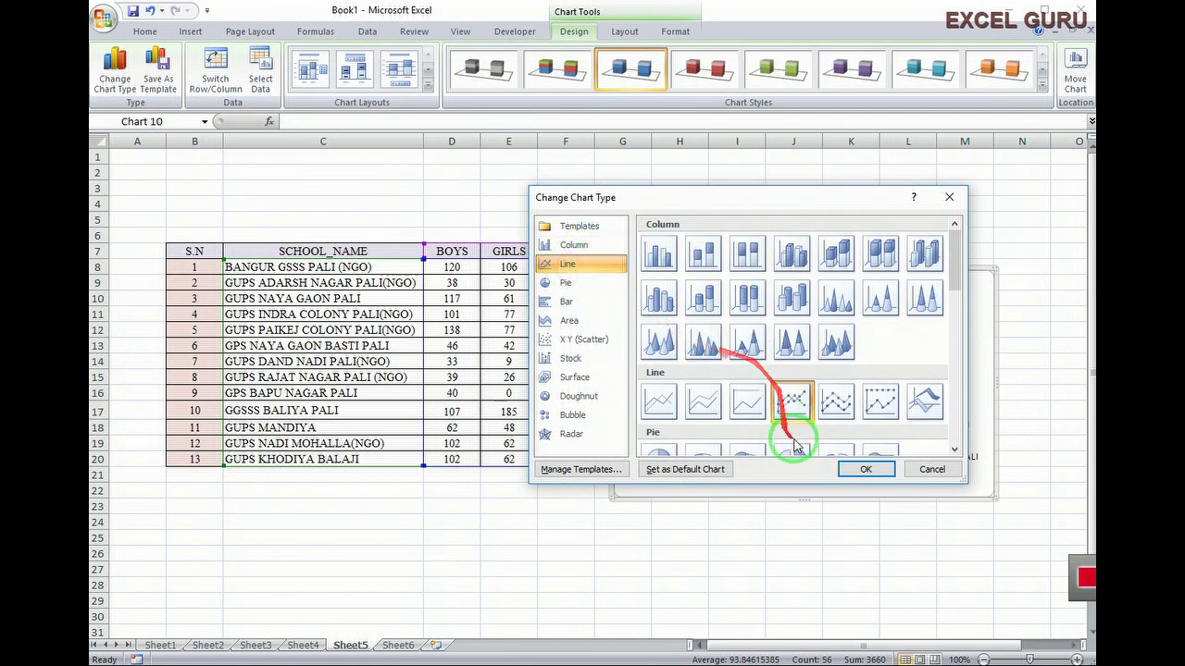
left_click(852, 471)
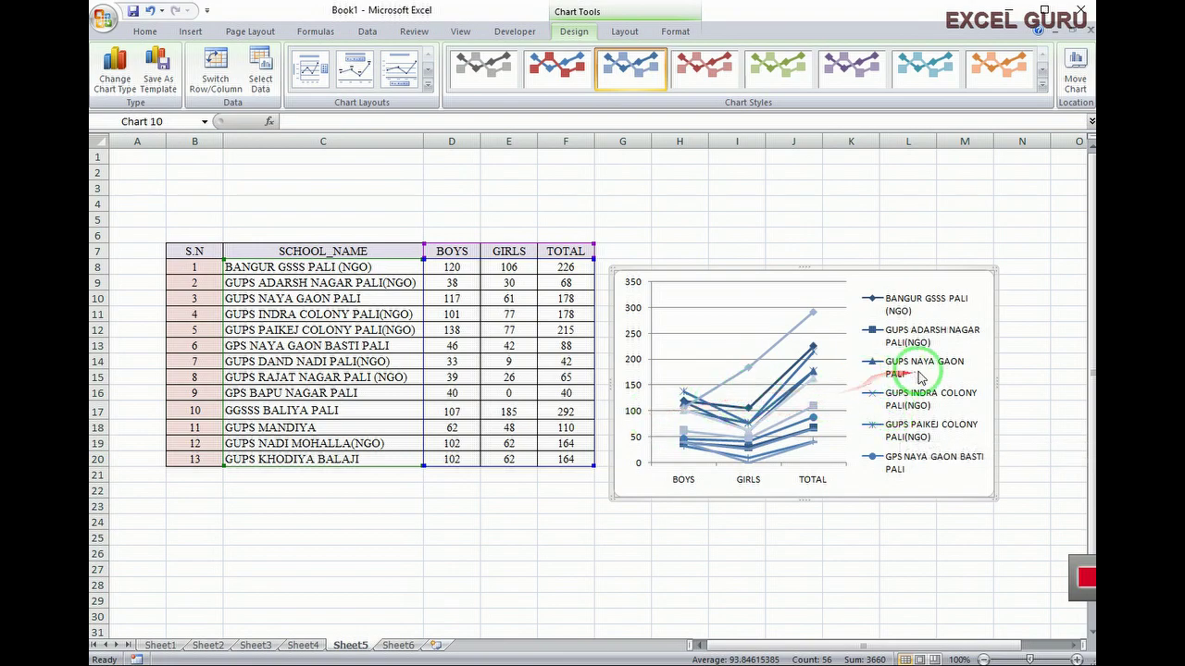
left_click(231, 79)
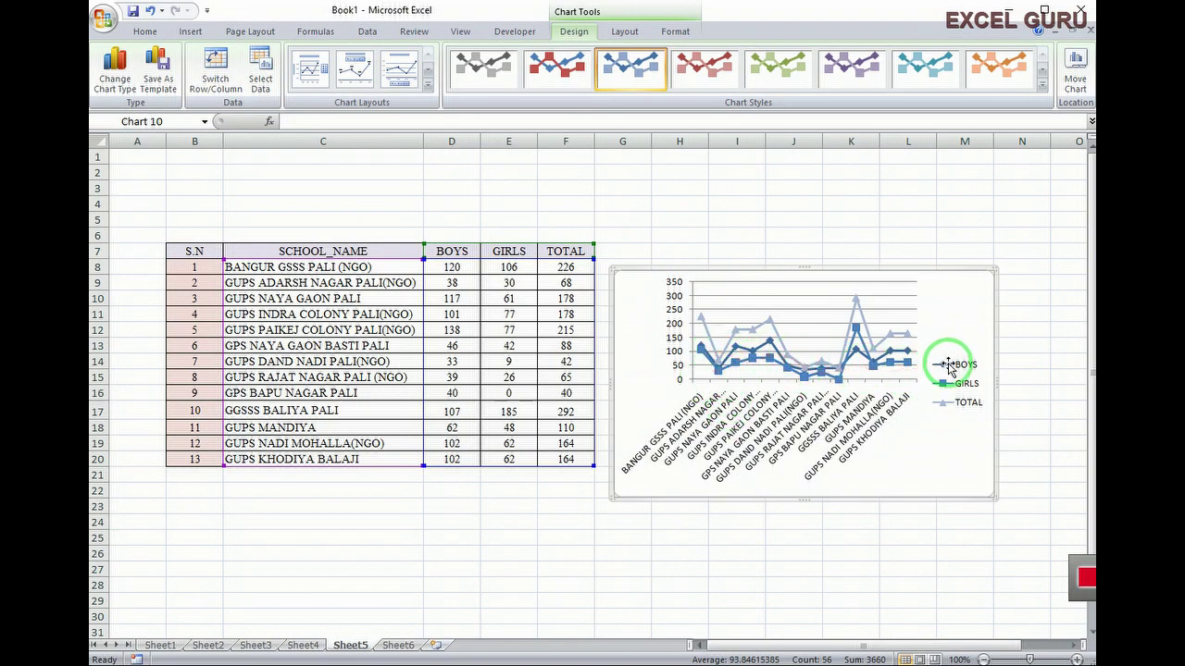
- Remove the TOTAL series so the line chart plots only BOYS and GIRLS from C7:E20
left_click(260, 79)
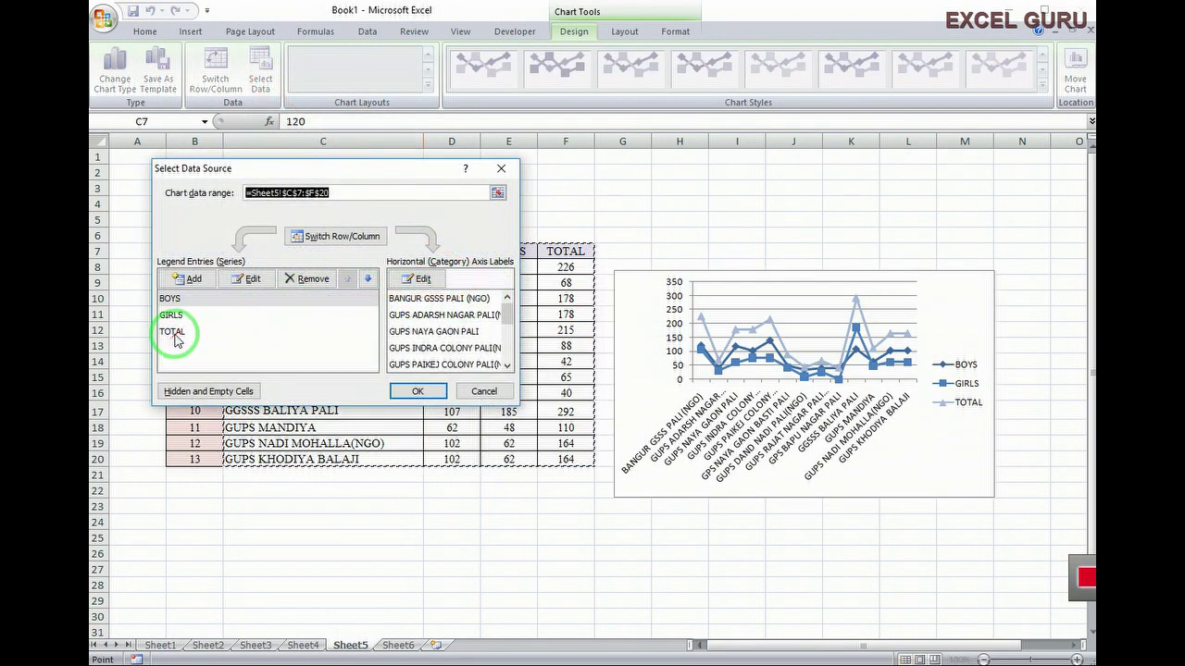
left_click(172, 333)
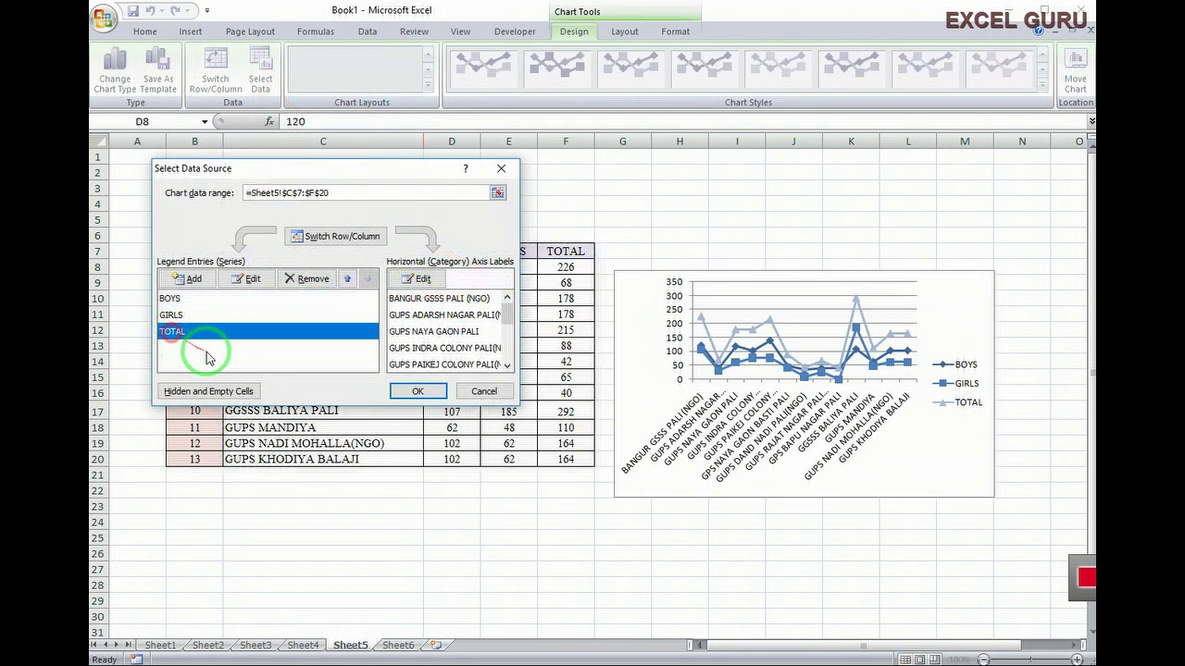
left_click(297, 280)
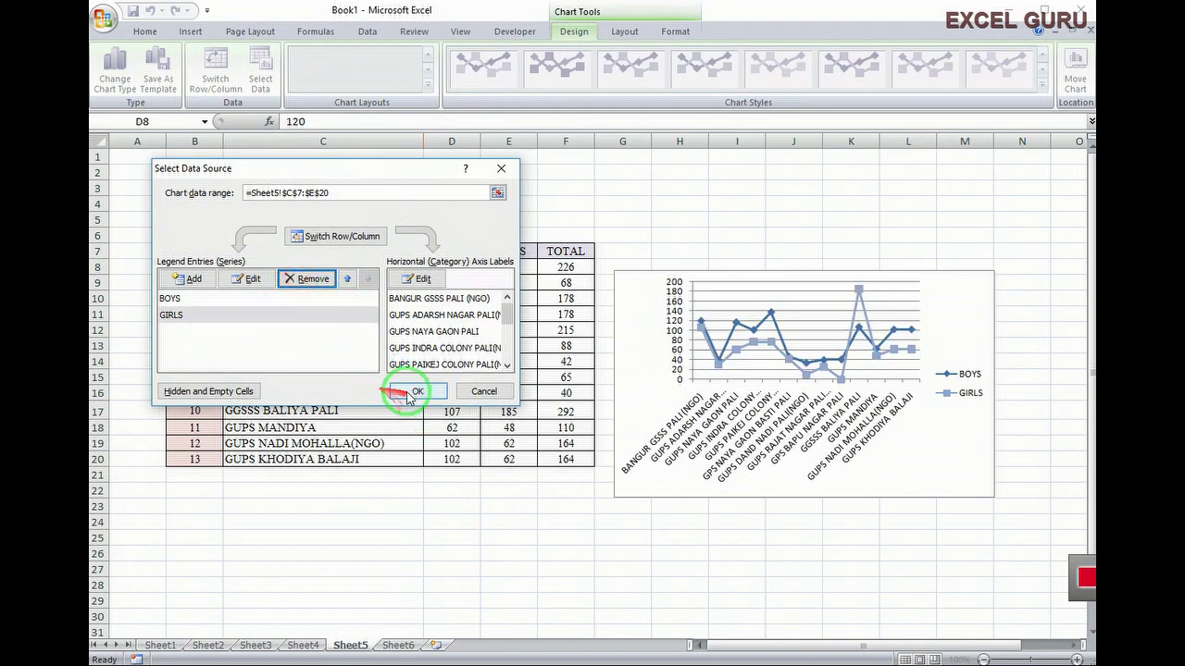
left_click(409, 393)
left_click(807, 521)
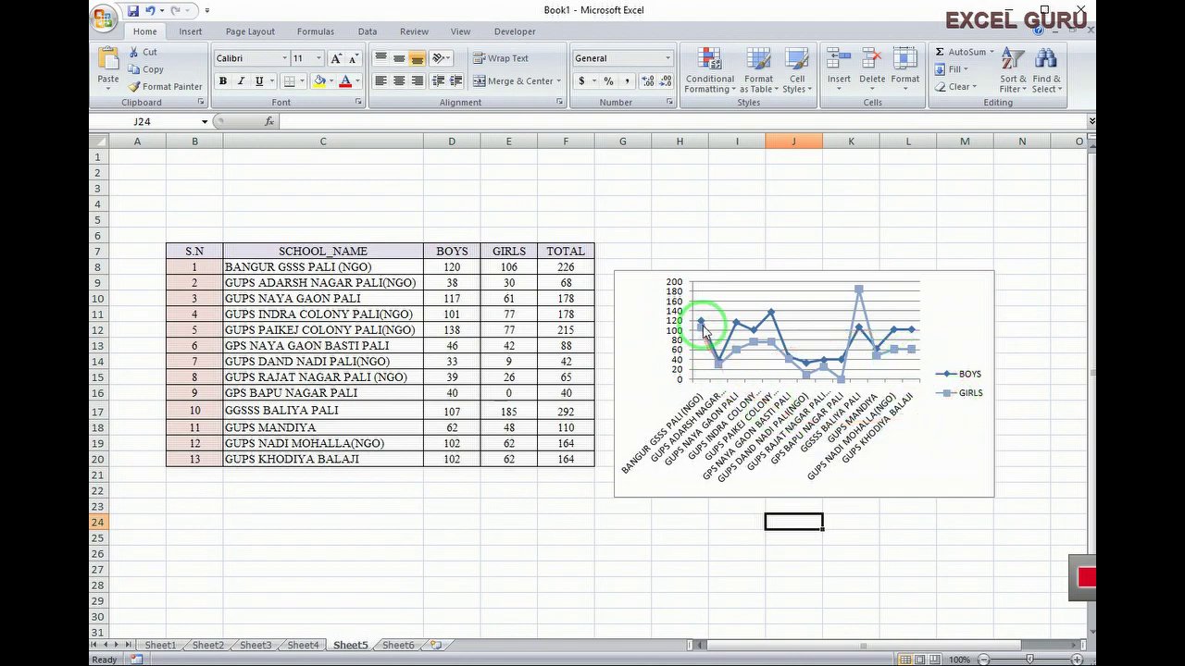
- Preview purple, orange and green chart styles, then settle on the blue BOYS and red GIRLS style
left_click(921, 333)
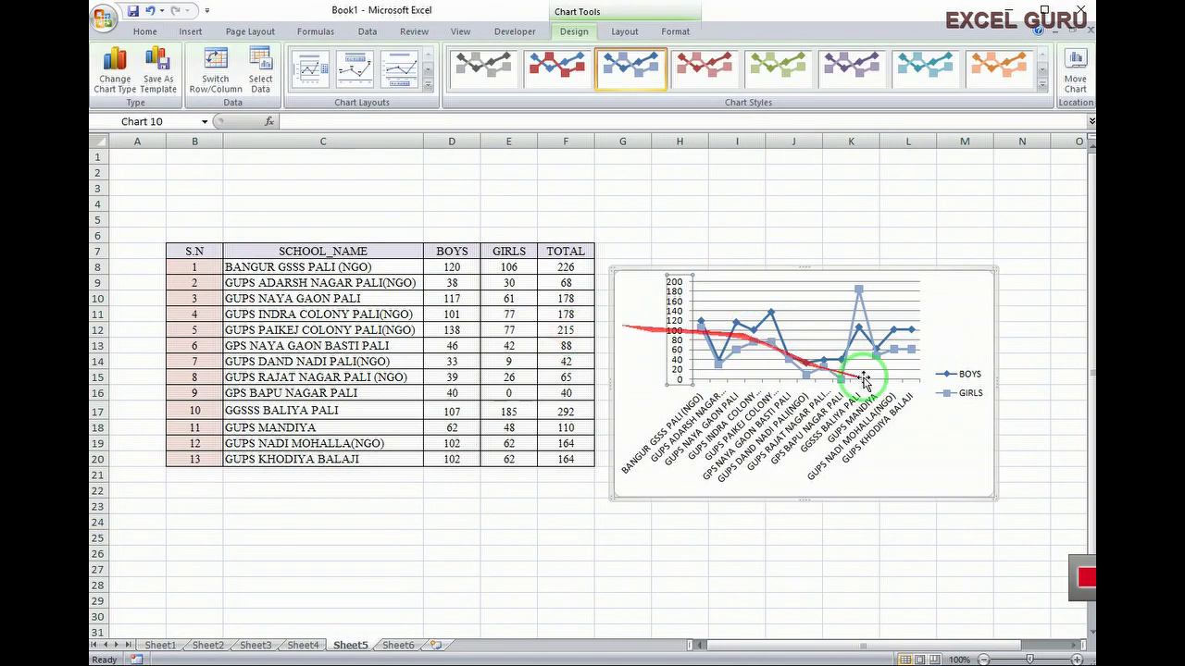
left_click(570, 80)
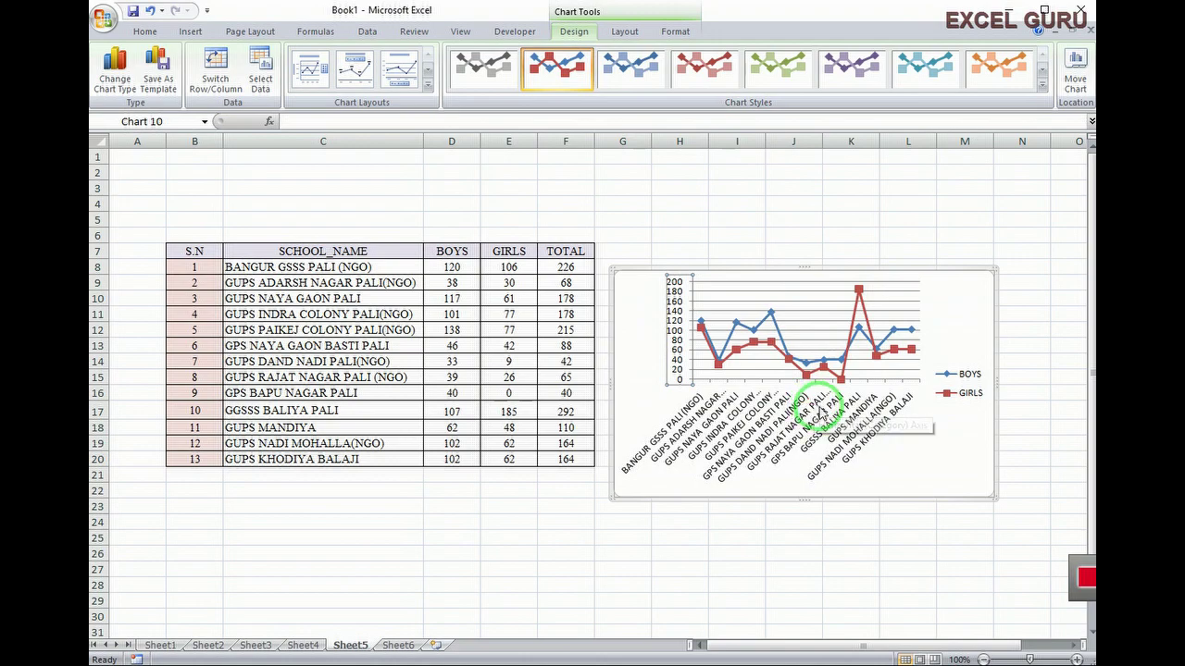
left_click(846, 82)
left_click(1000, 69)
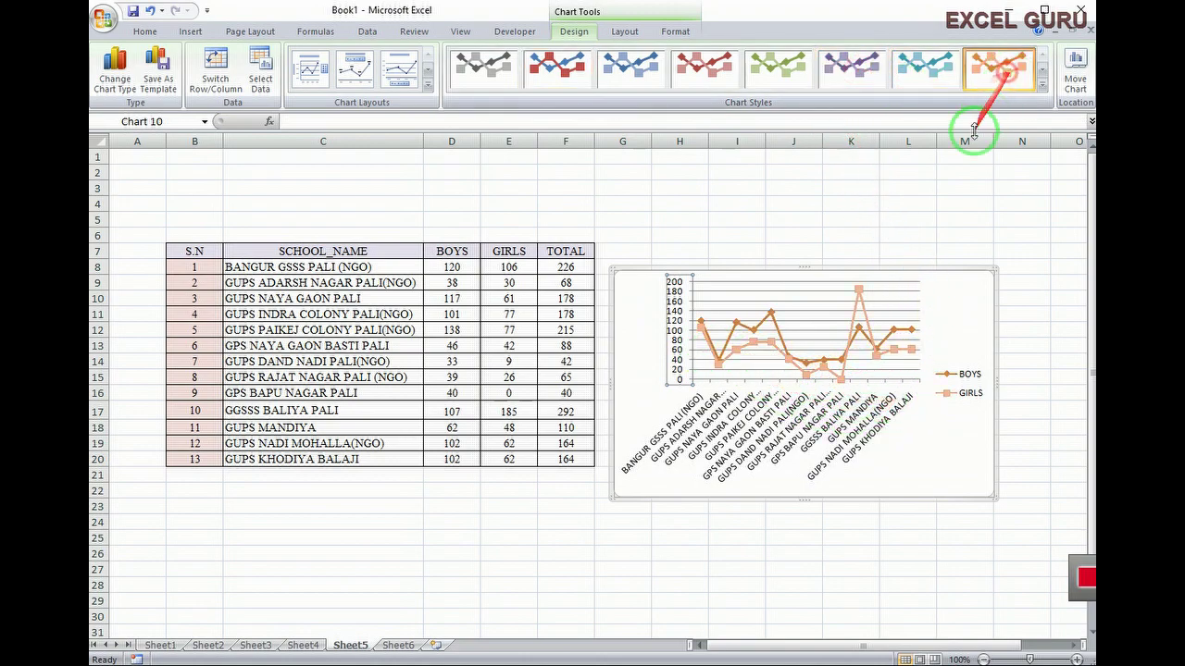
left_click(773, 72)
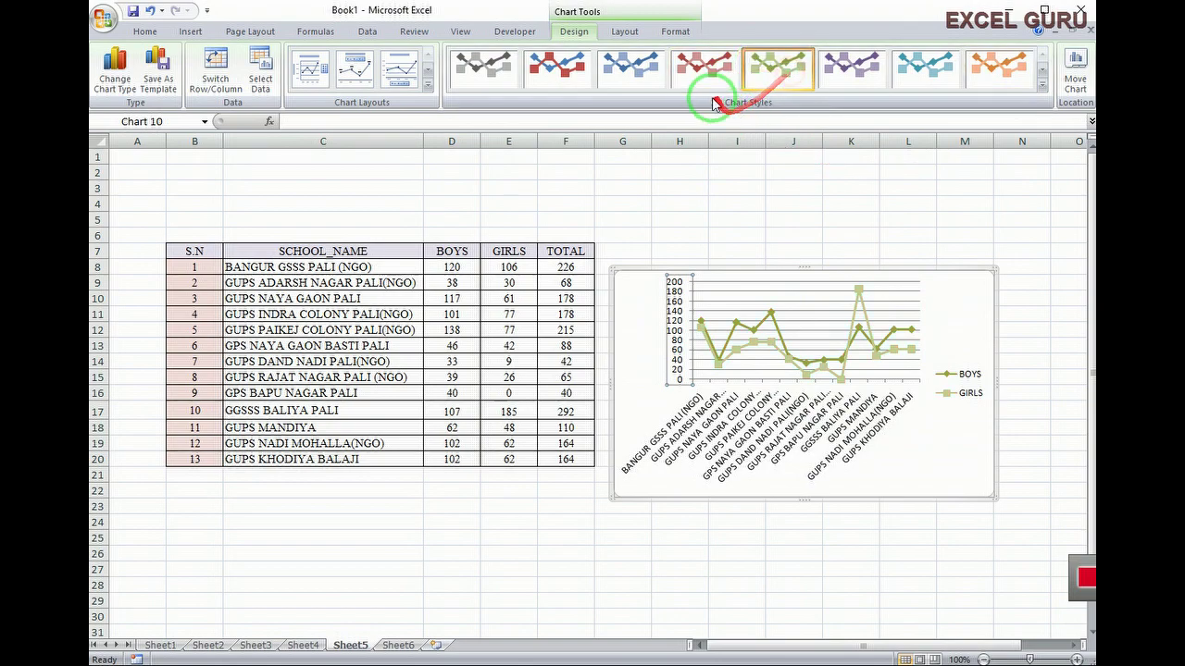
left_click(583, 73)
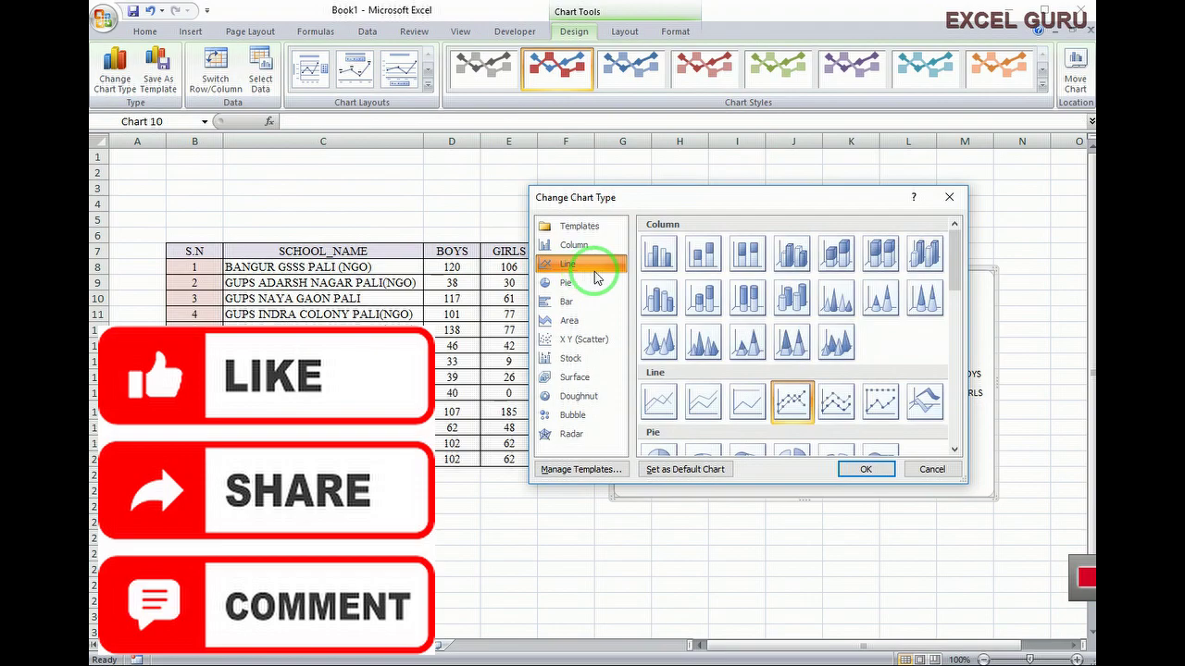
- Change the chart to a pie and preview purple, teal, orange and red colour styles
left_click(565, 293)
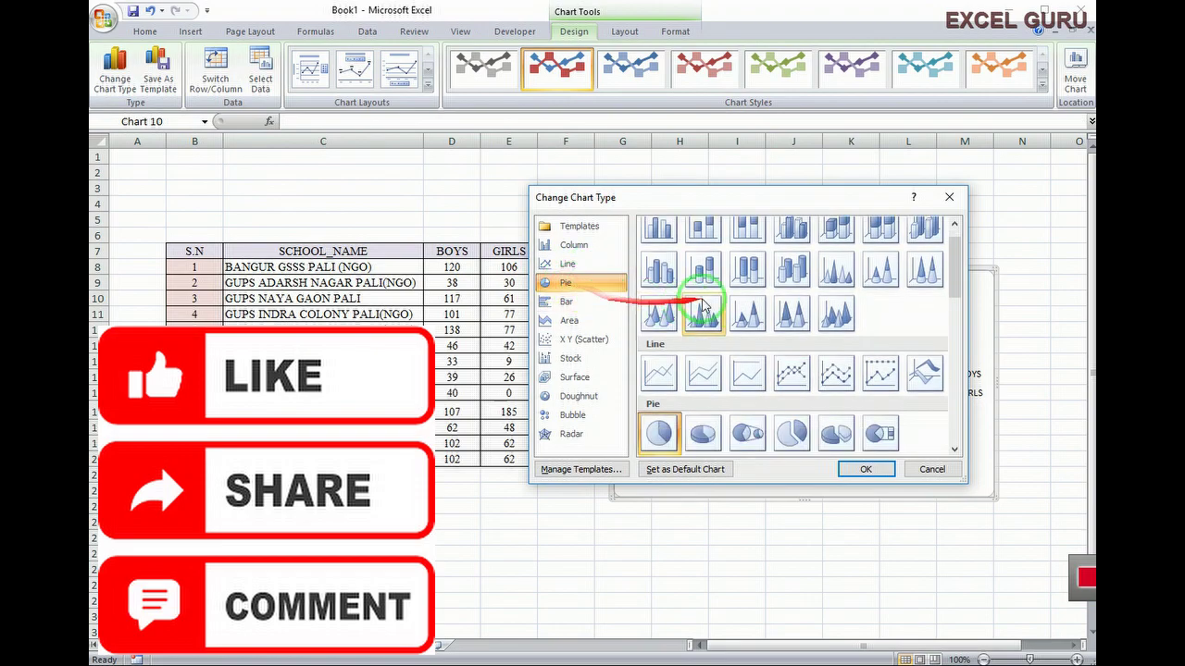
left_click(870, 469)
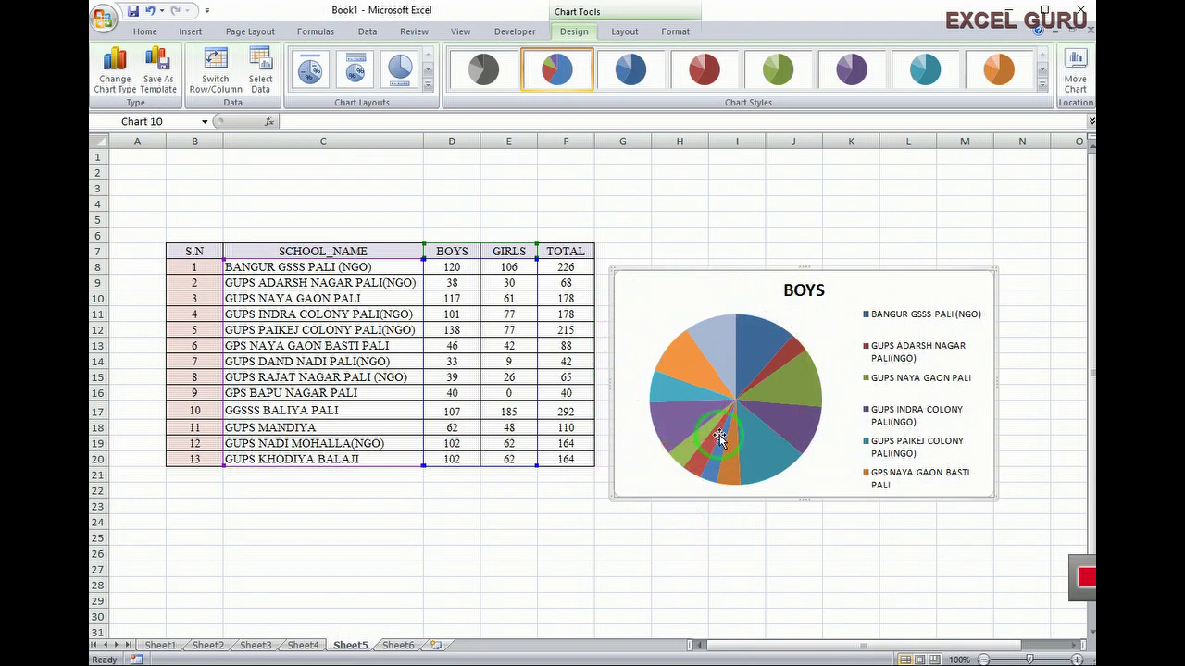
left_click(843, 74)
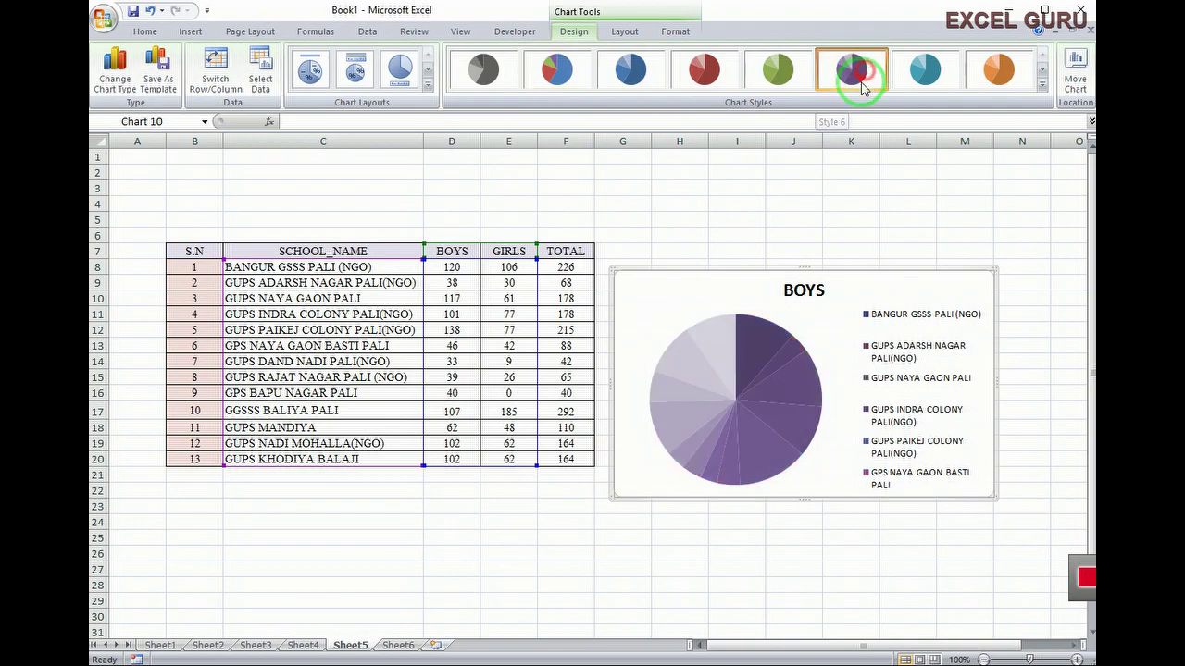
left_click(924, 71)
left_click(1007, 72)
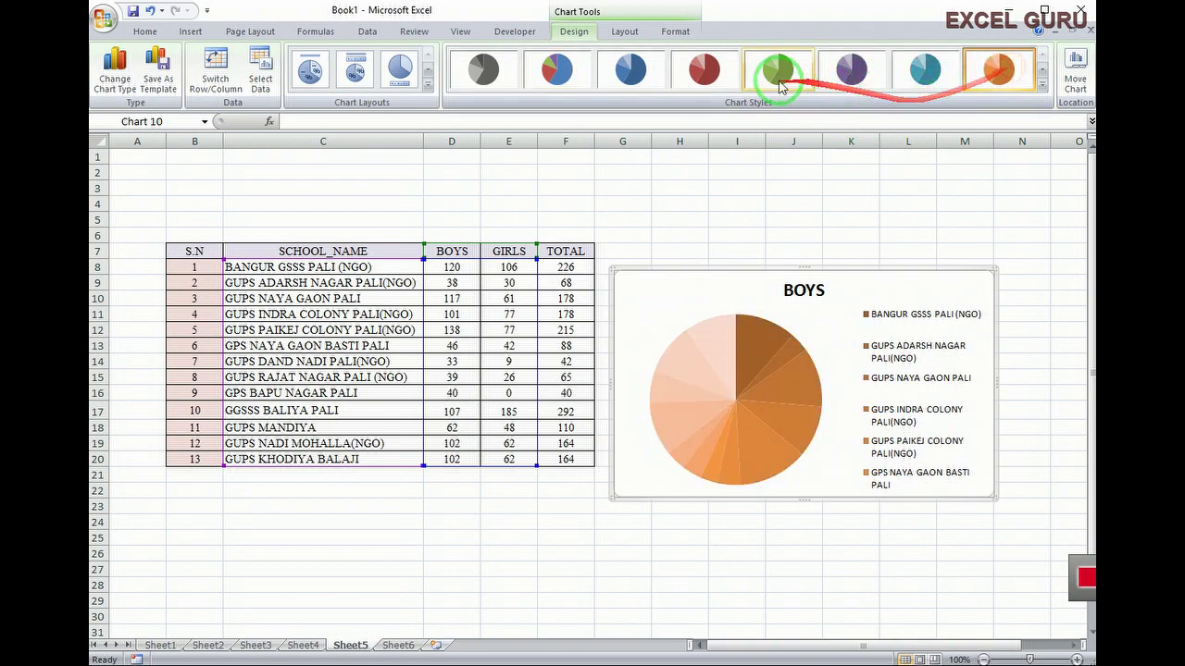
left_click(703, 71)
left_click(556, 72)
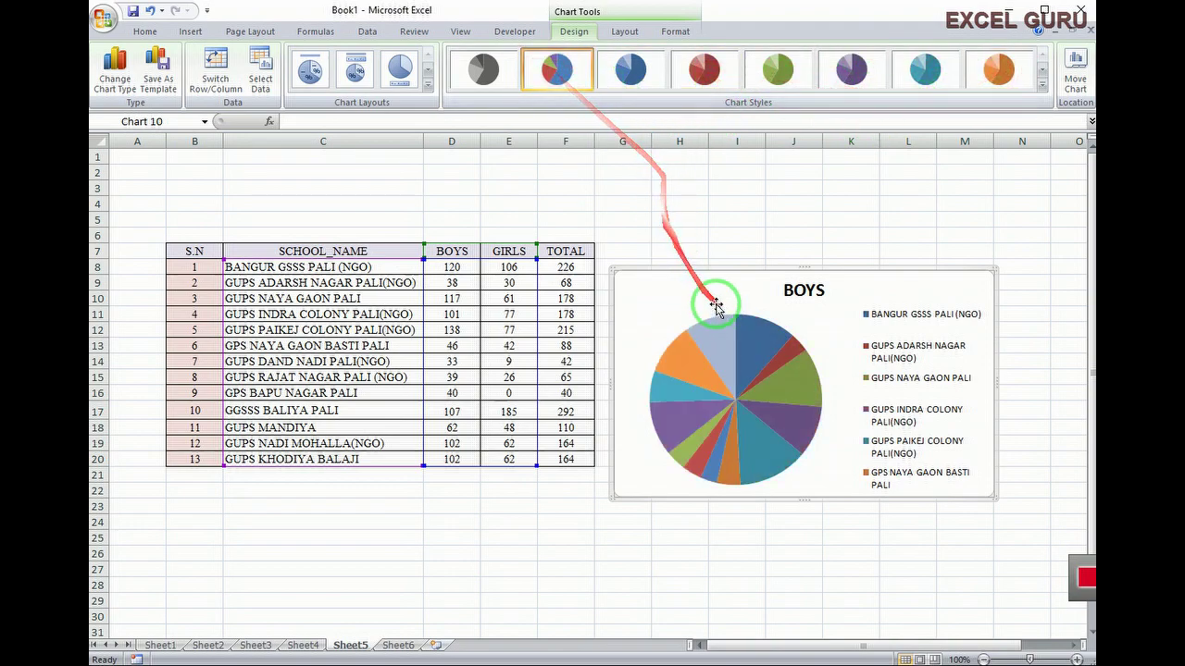
- Make it a 3-D pie in orange shades, then switch to Exploded 3-D Pie
left_click(123, 78)
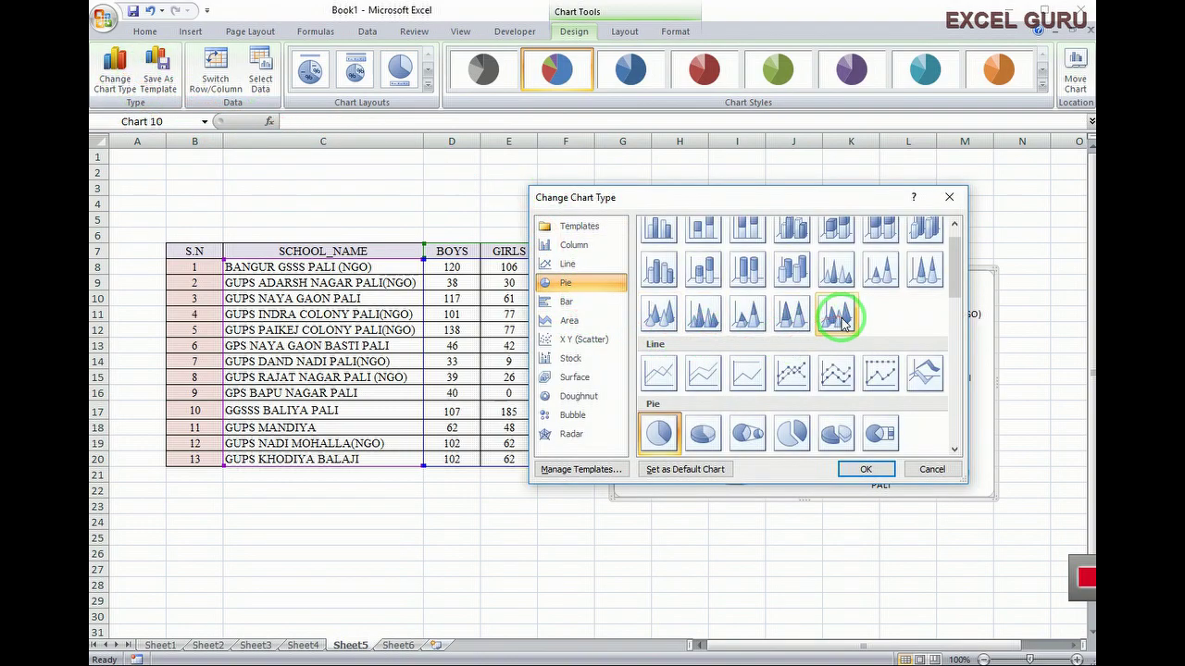
left_click(703, 435)
left_click(869, 470)
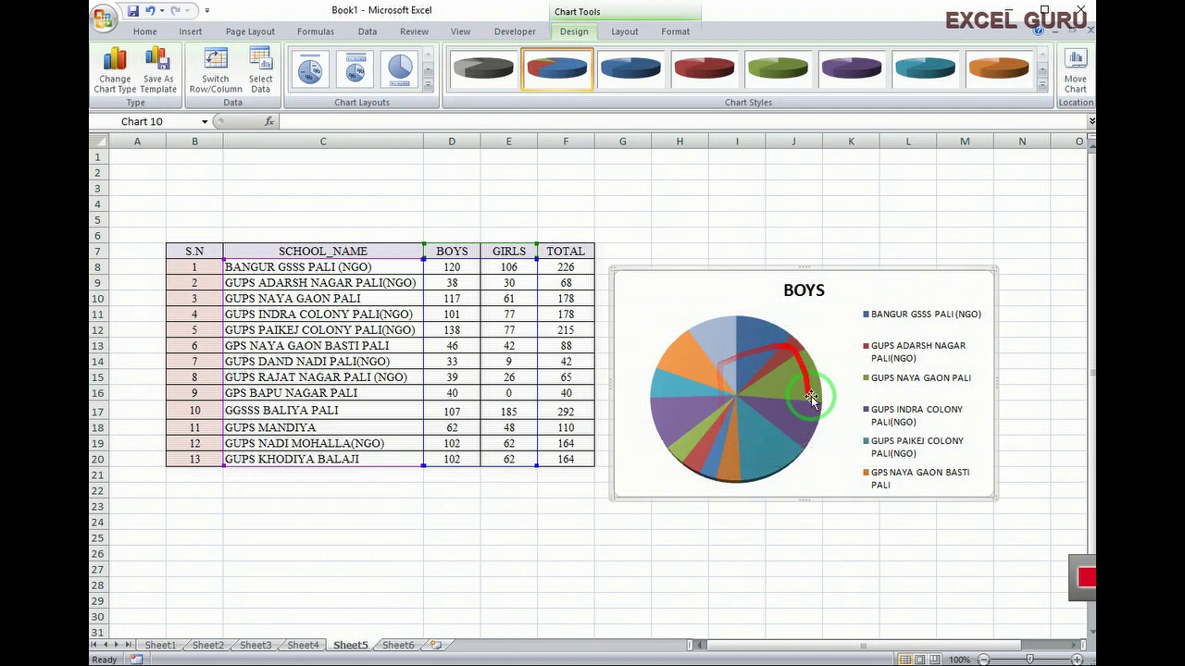
left_click(992, 81)
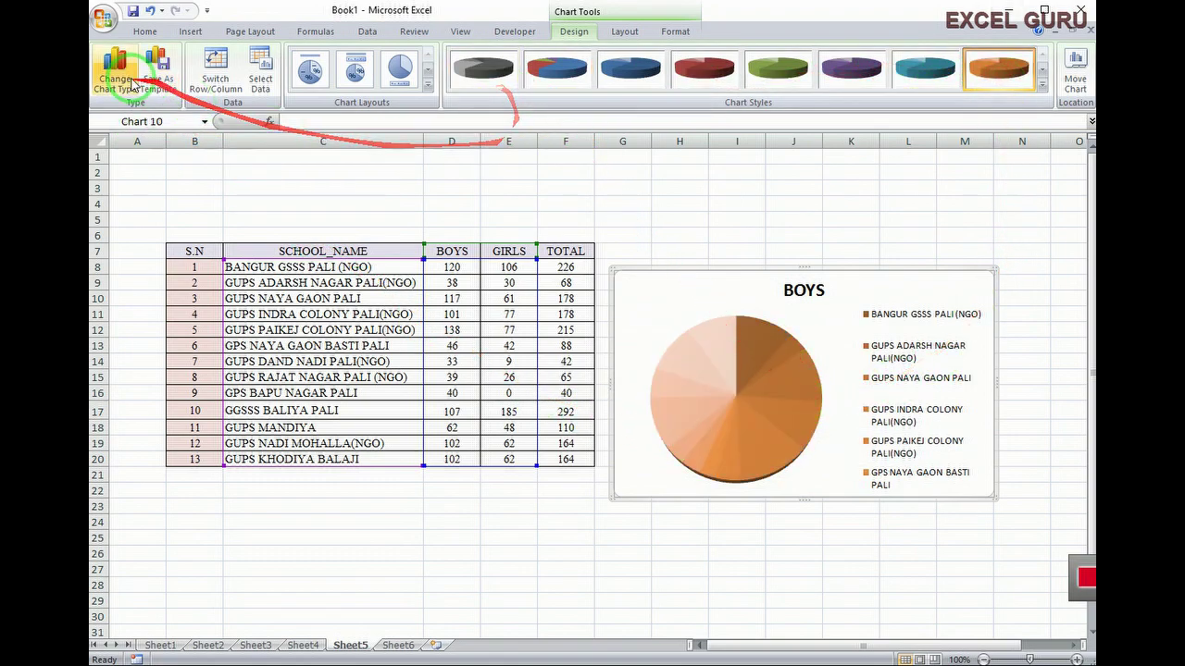
left_click(115, 79)
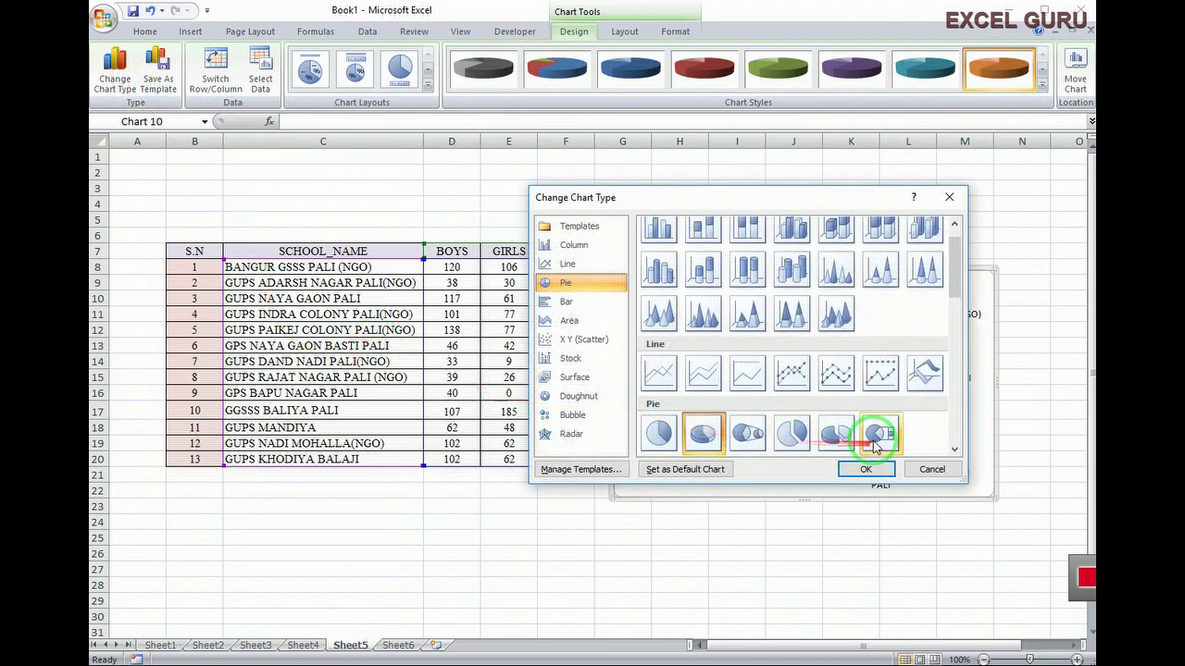
left_click(876, 435)
left_click(866, 469)
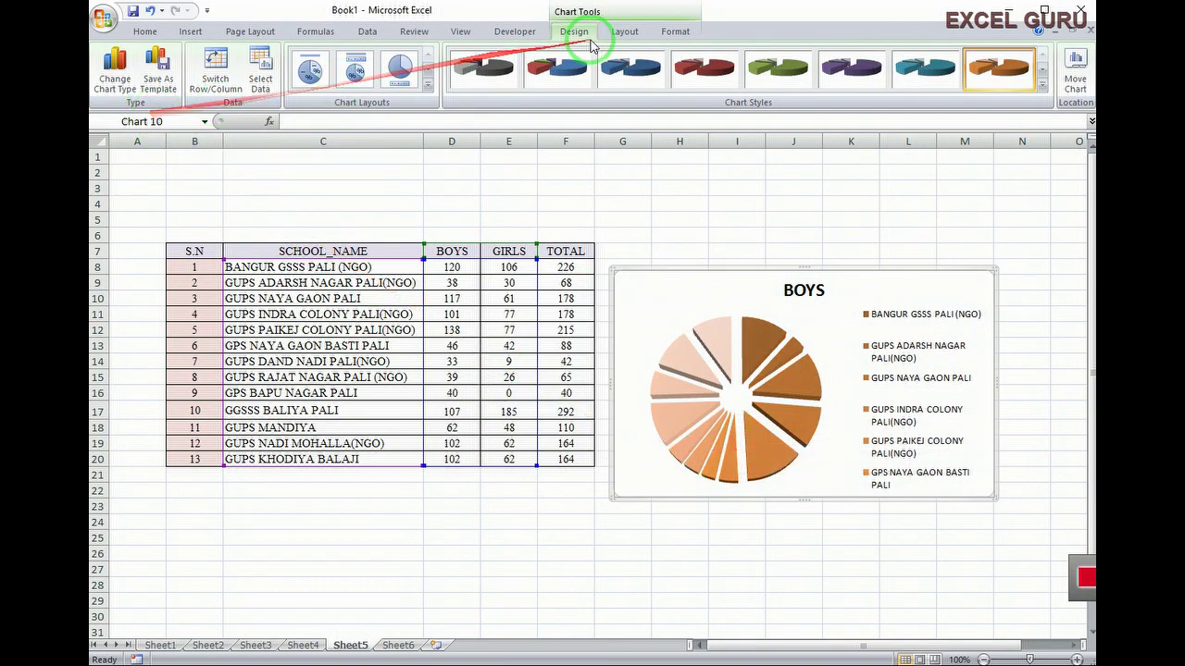
- Preview the Format tab's Shape Styles, WordArt Styles and Shape Fill options without applying any
left_click(626, 32)
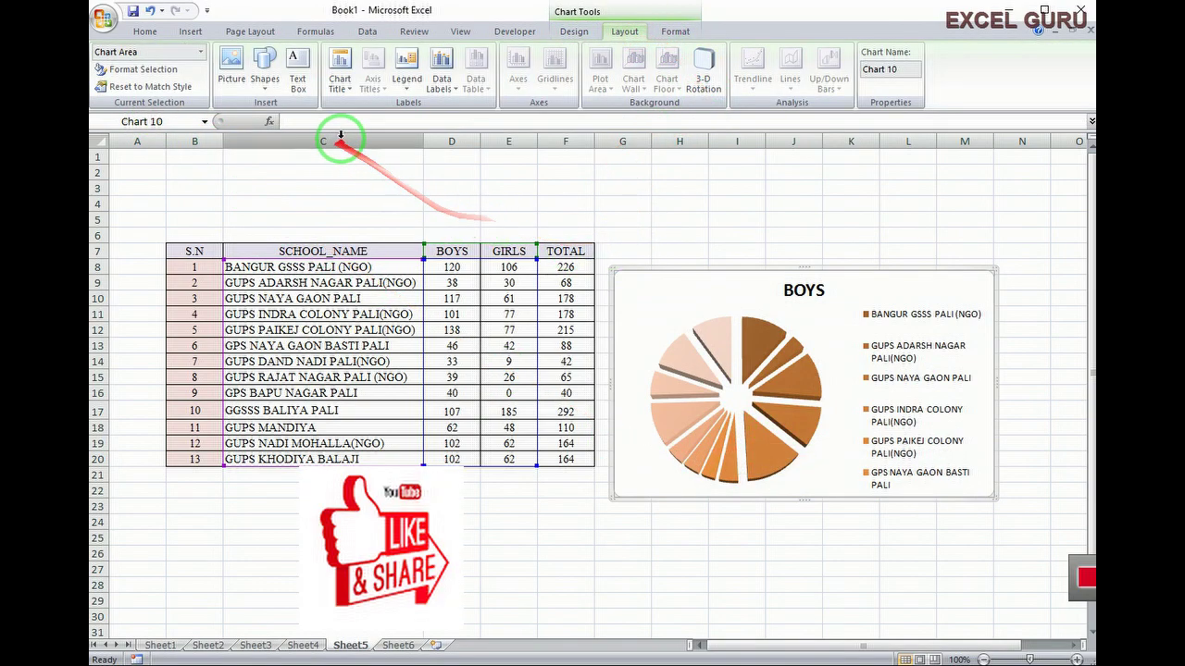
left_click(675, 32)
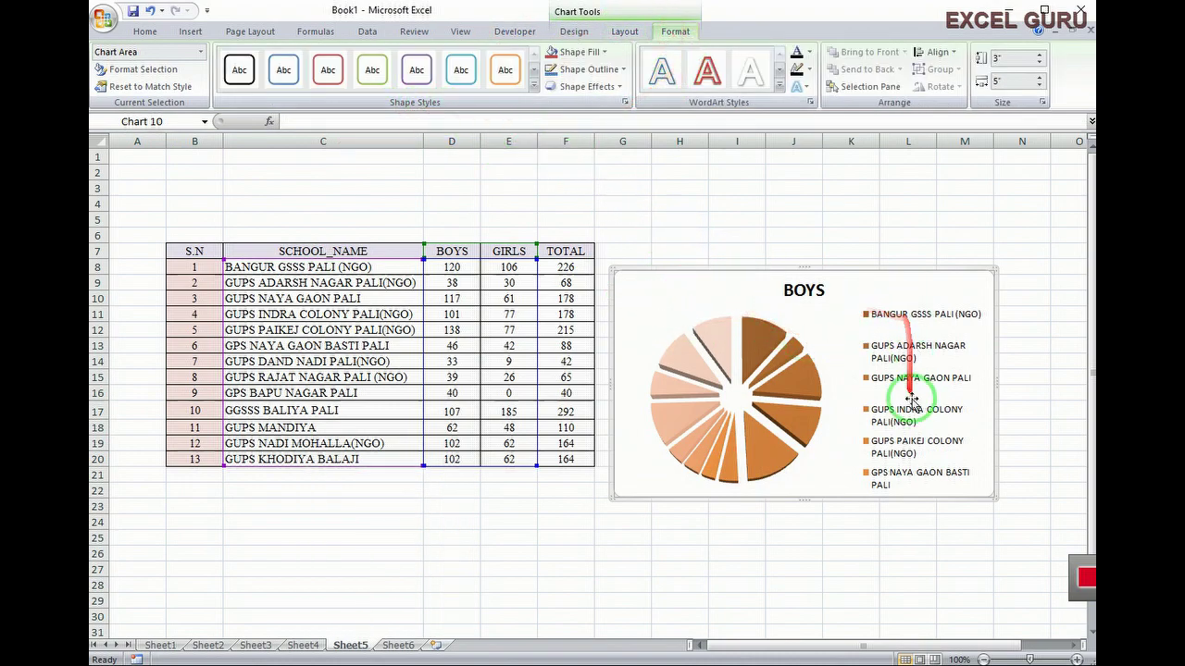
left_click(533, 83)
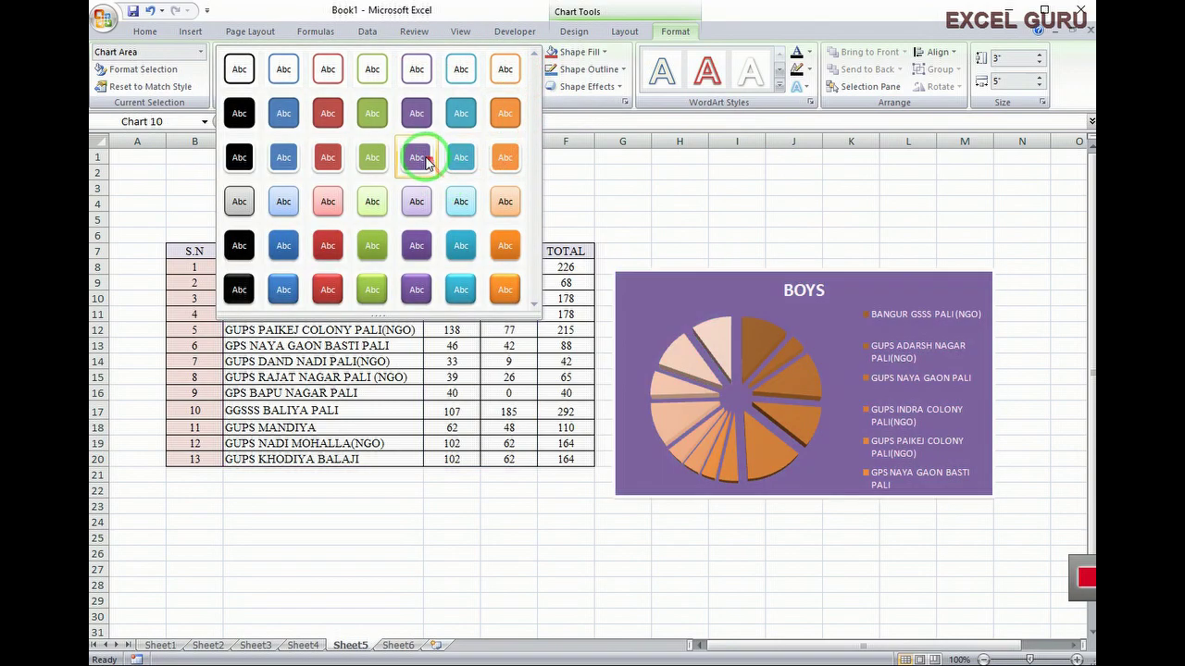
key("Escape")
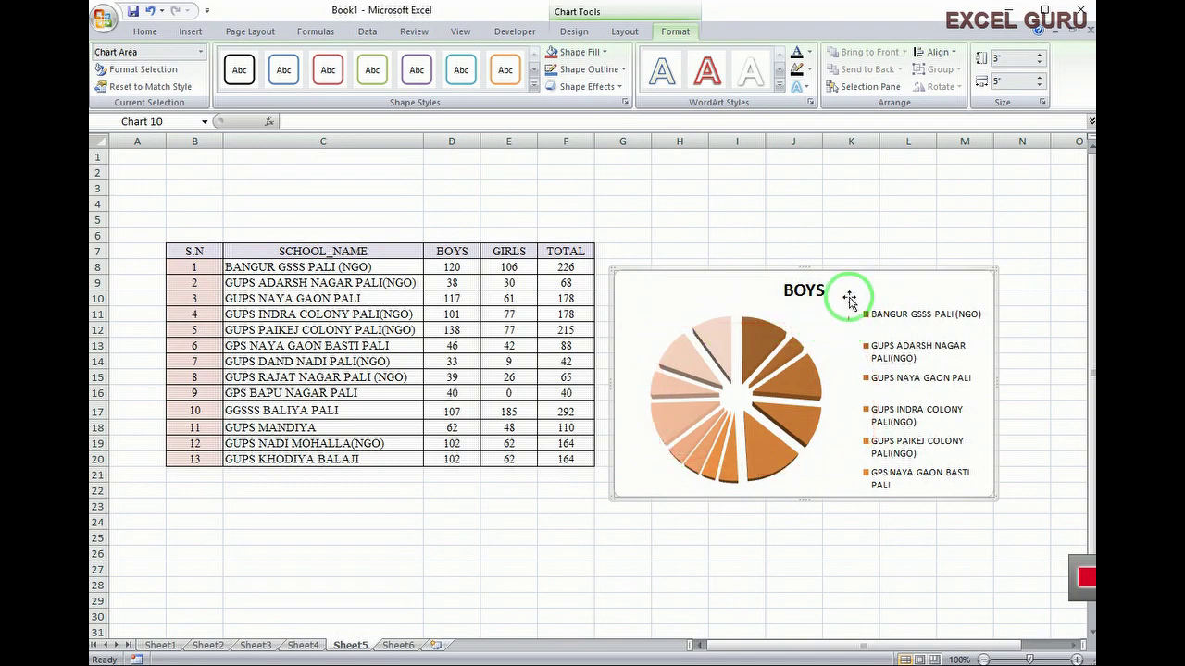
left_click(533, 85)
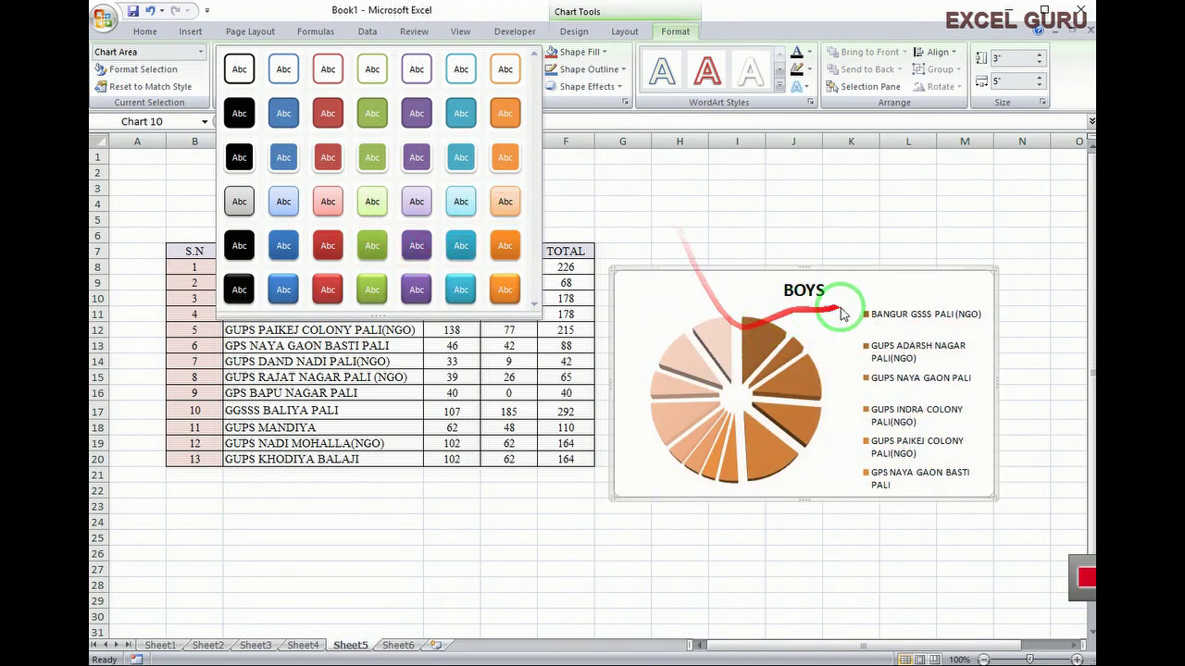
left_click(685, 216)
left_click(780, 85)
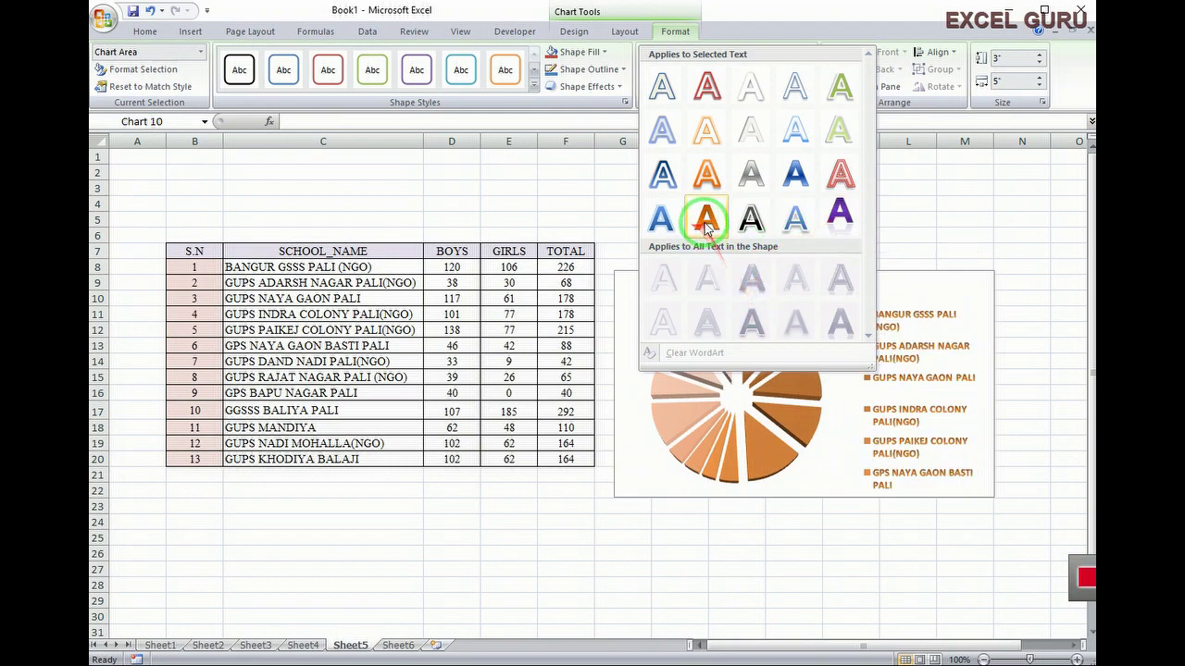
left_click(888, 193)
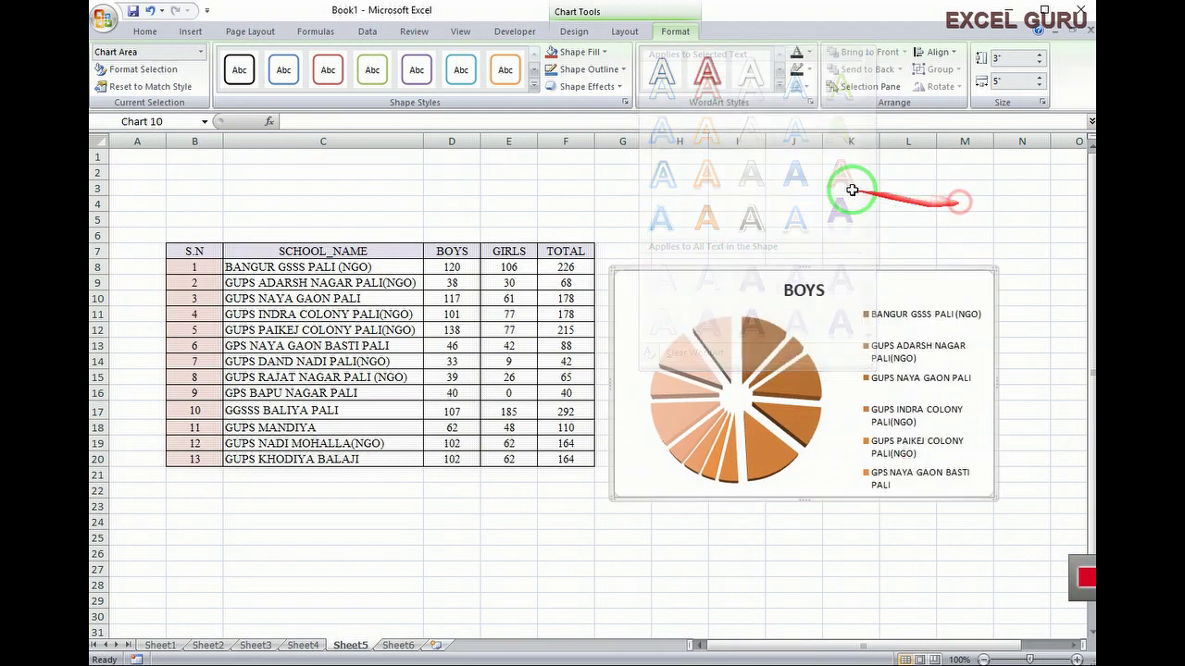
left_click(603, 57)
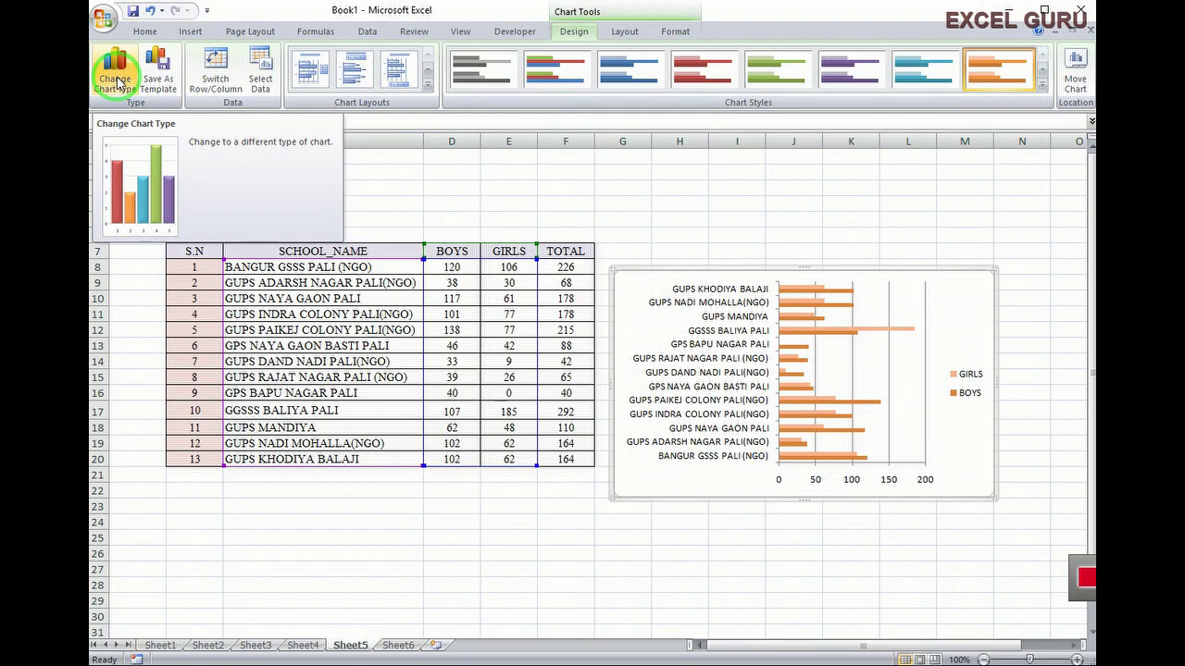
- Change the chart to a 100% Stacked Area chart after browsing the bar variants
left_click(190, 33)
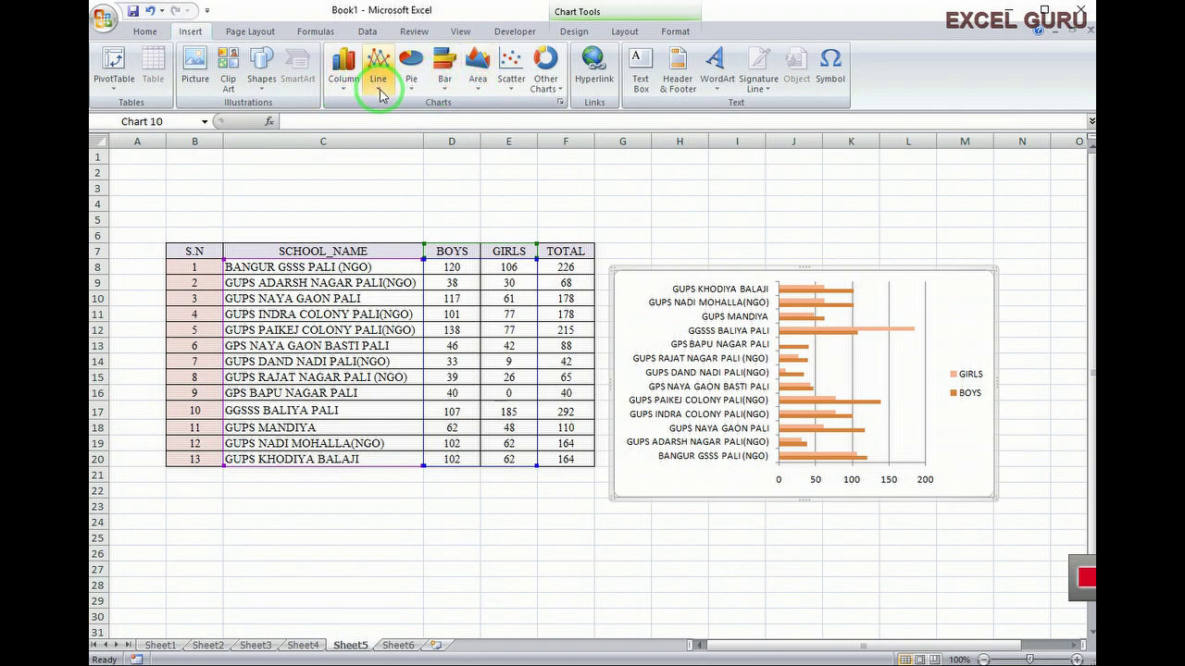
left_click(445, 88)
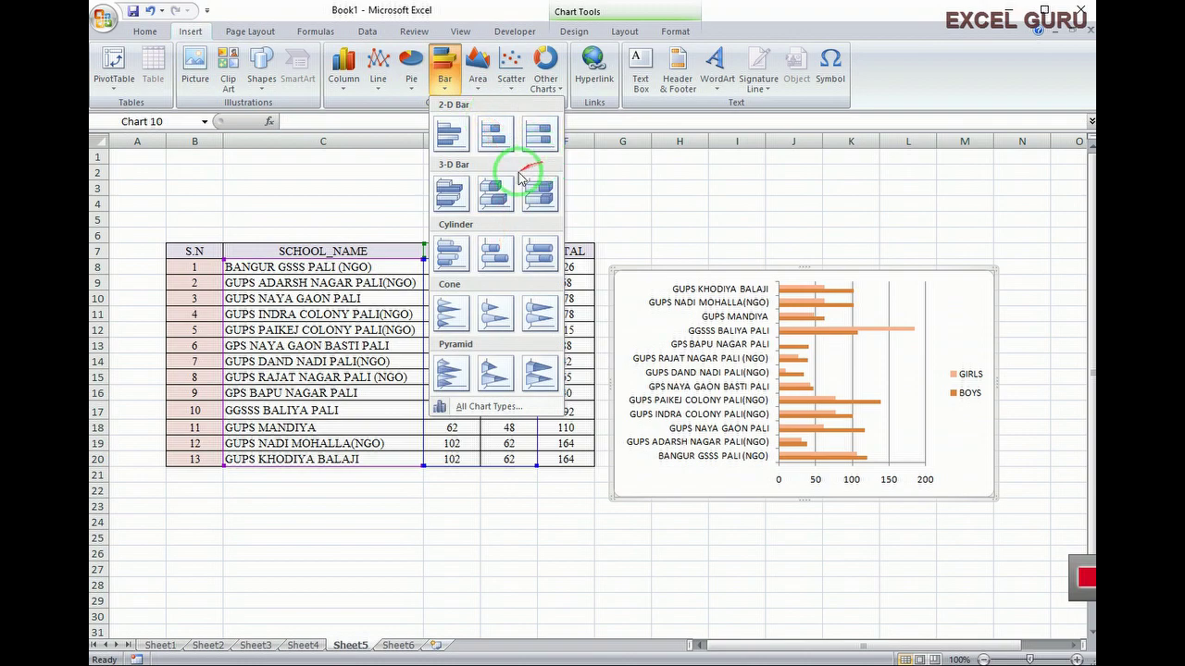
left_click(477, 85)
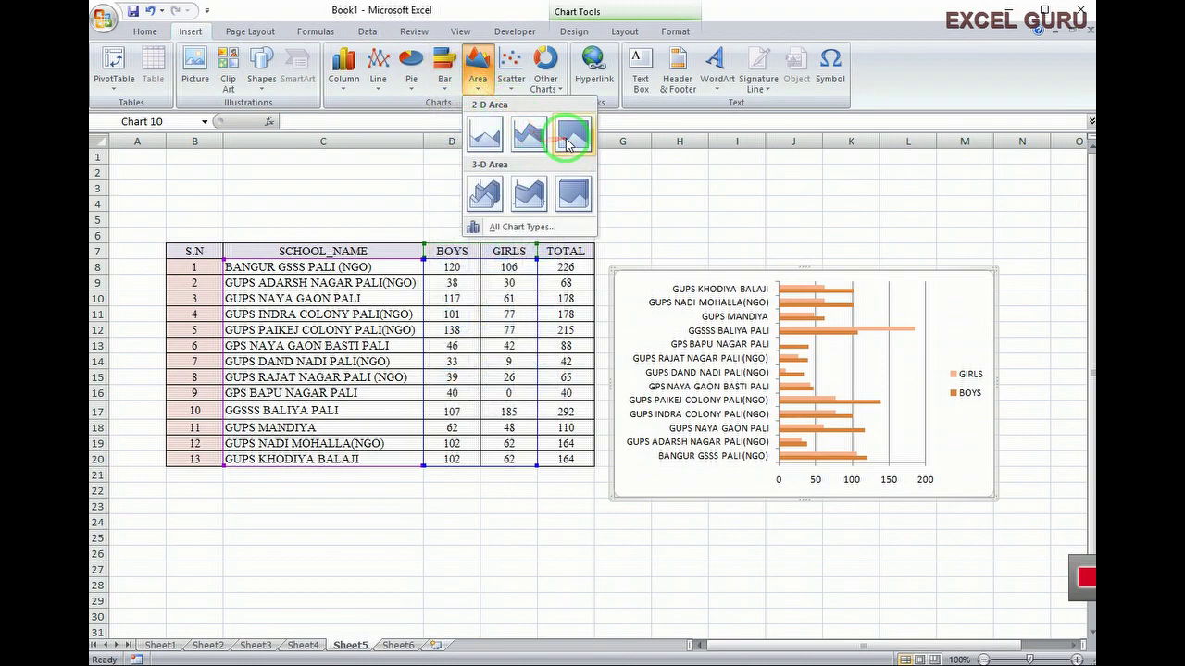
left_click(571, 137)
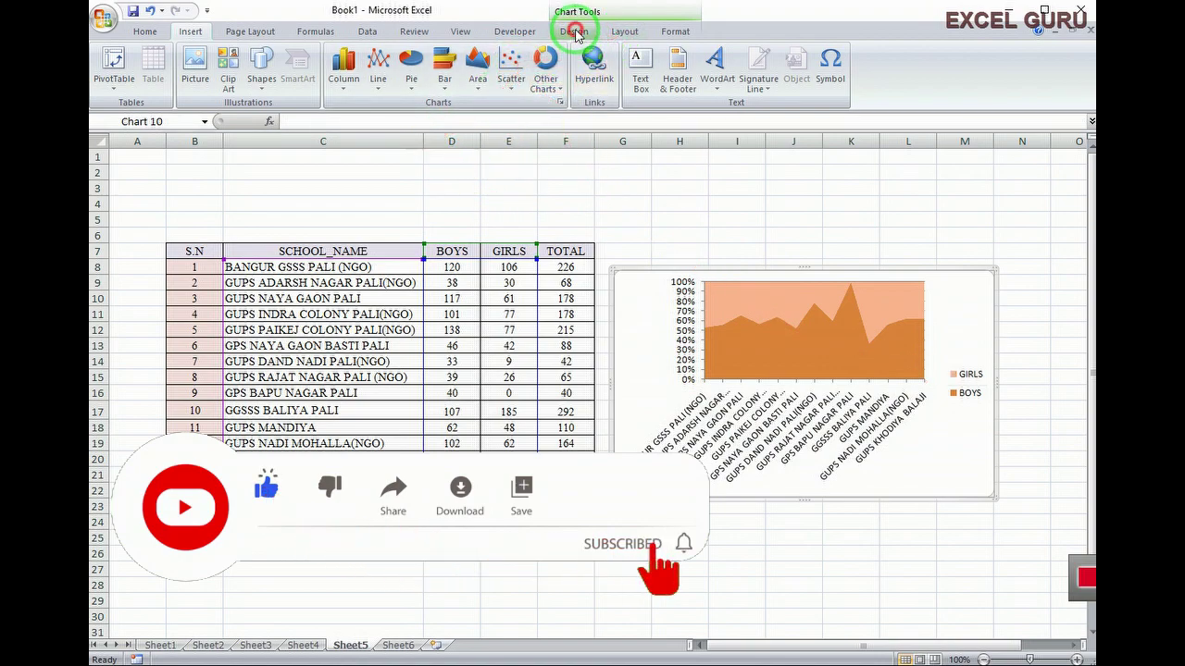
- Preview the purple Style 6, then apply the blue and red Style 2
left_click(574, 33)
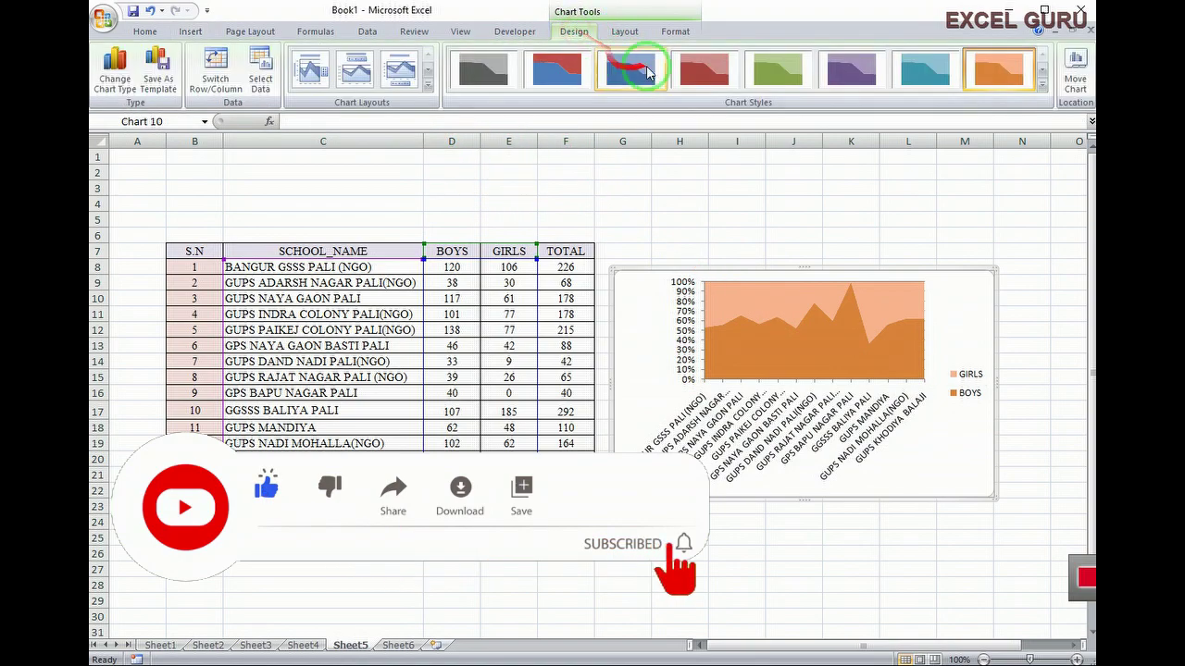
left_click(857, 74)
left_click(565, 72)
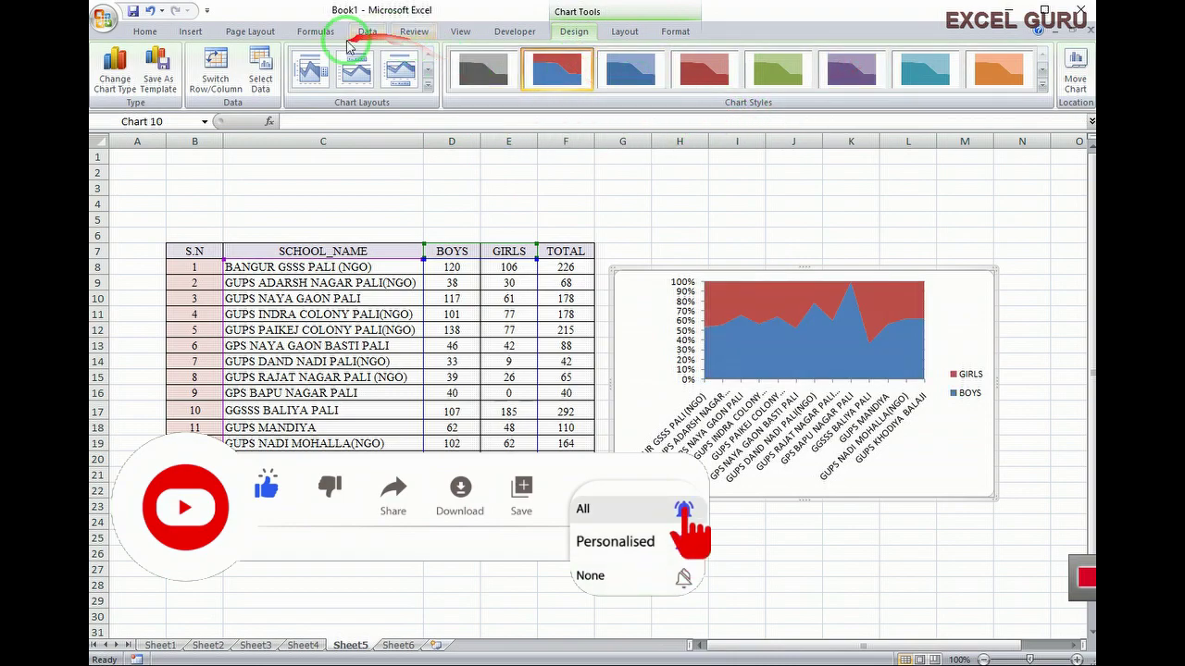
left_click(191, 33)
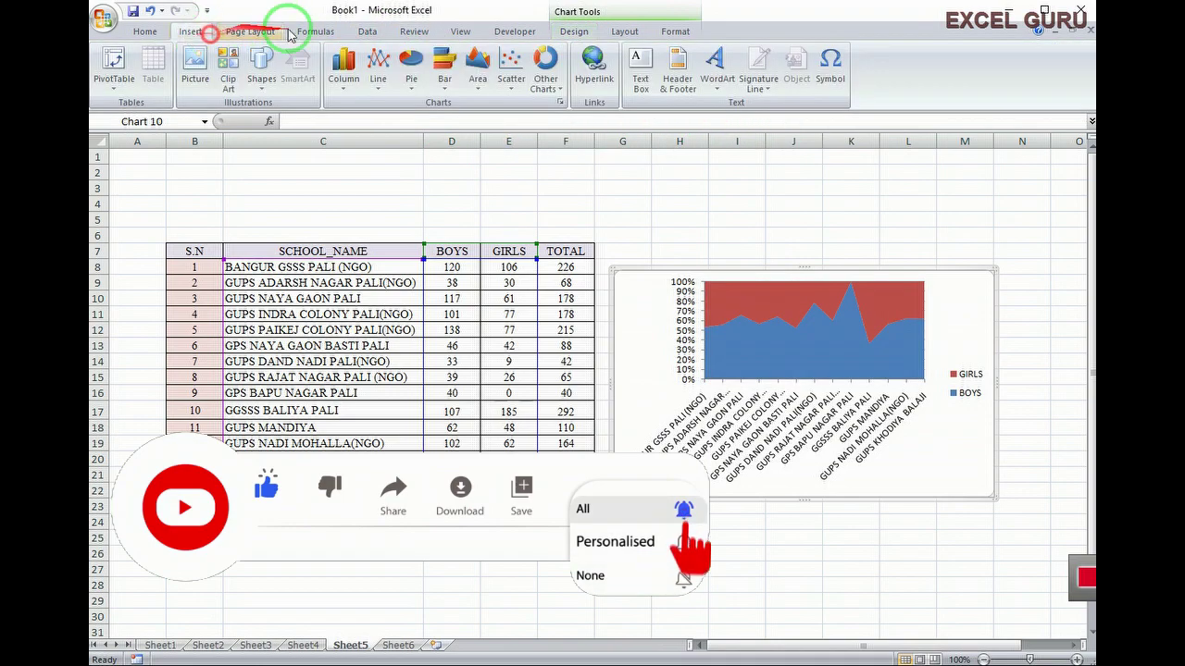
- Change the chart to Scatter with Smooth Lines and Markers, then to a plain Radar chart
left_click(509, 82)
left_click(564, 139)
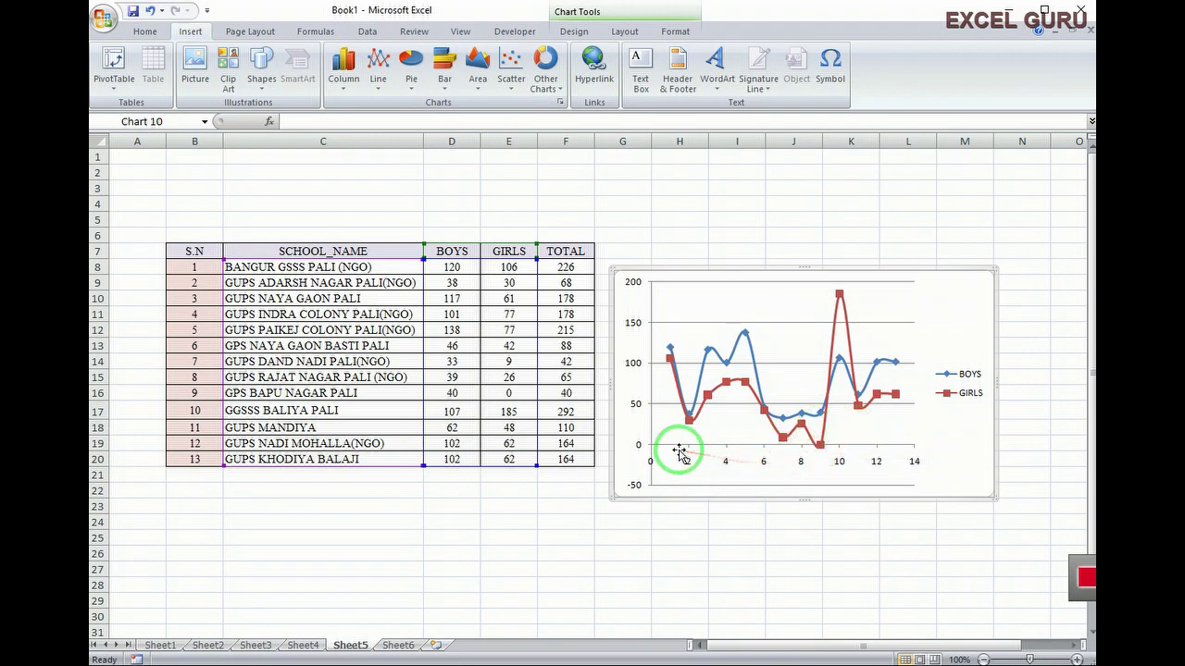
left_click_drag(681, 451, 738, 439)
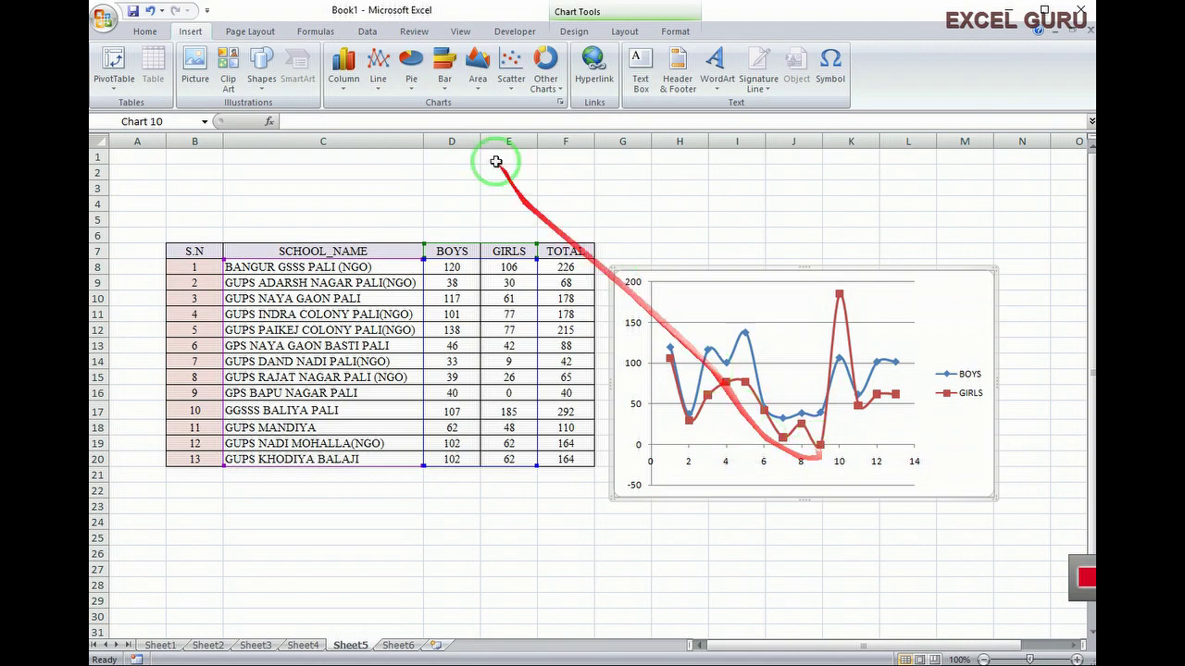
left_click(559, 95)
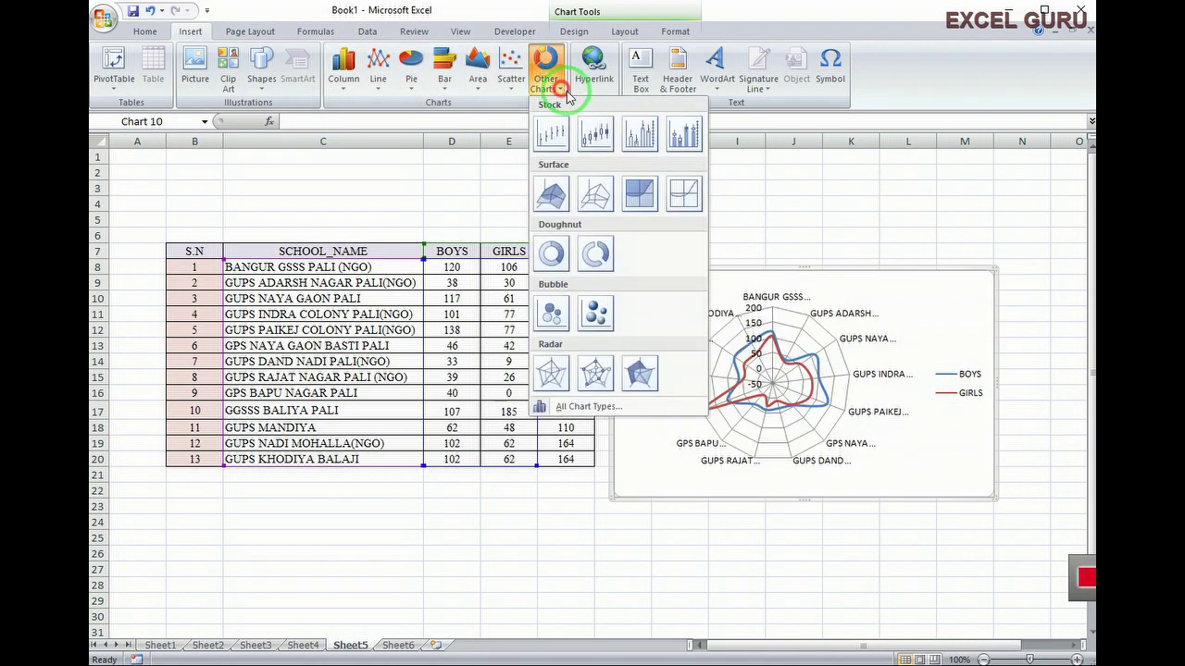
left_click(550, 368)
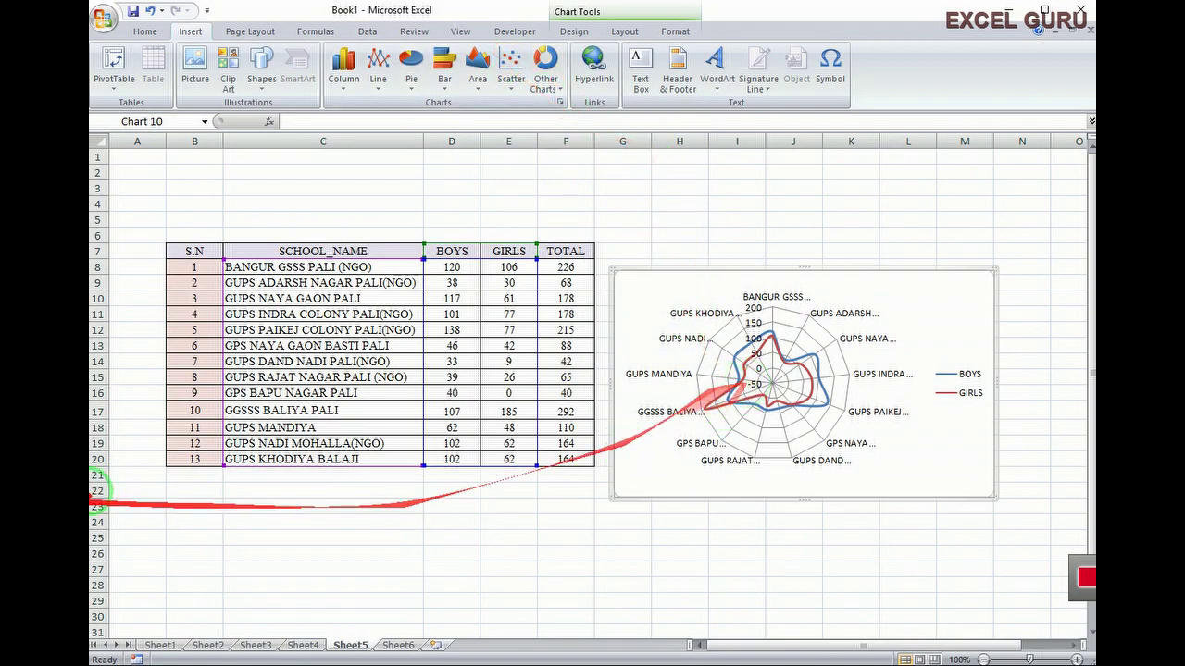
- Try Radar with Markers and 3-D Bubble, then settle on an Exploded Doughnut chart
left_click(545, 66)
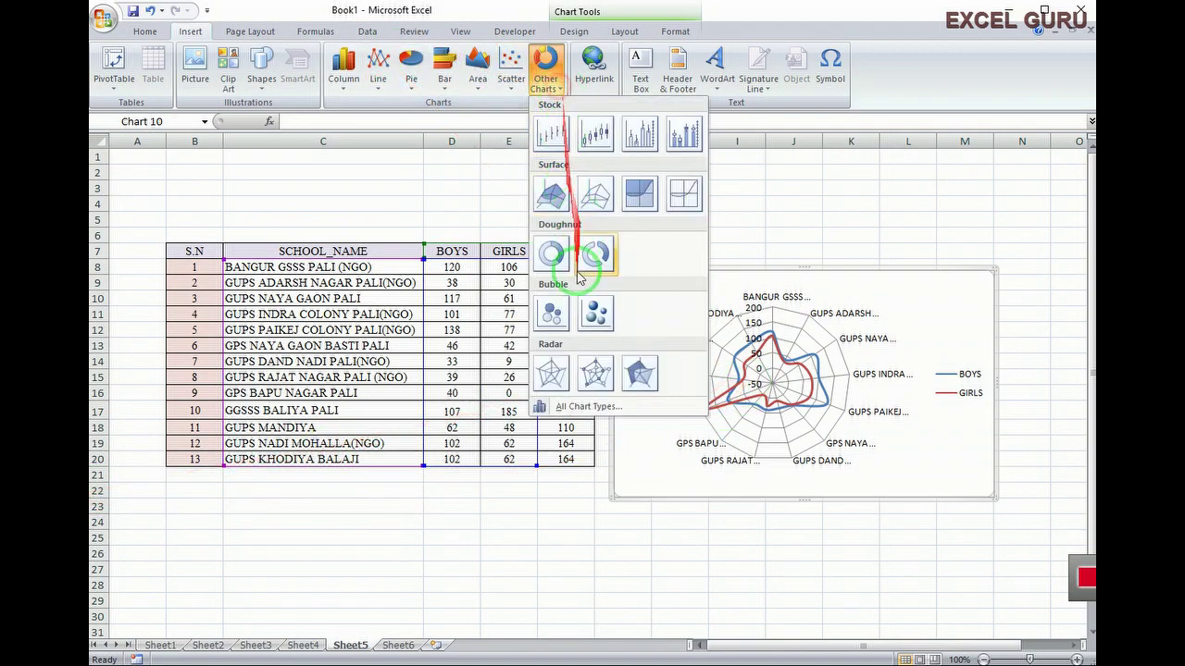
left_click(593, 373)
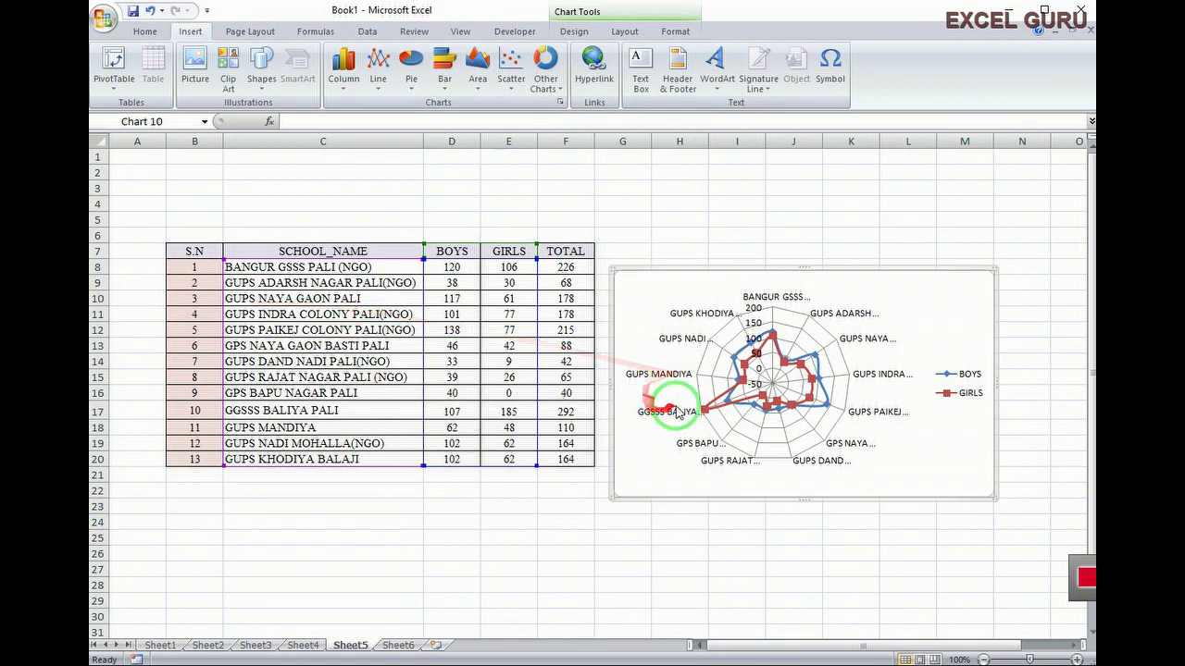
left_click(546, 74)
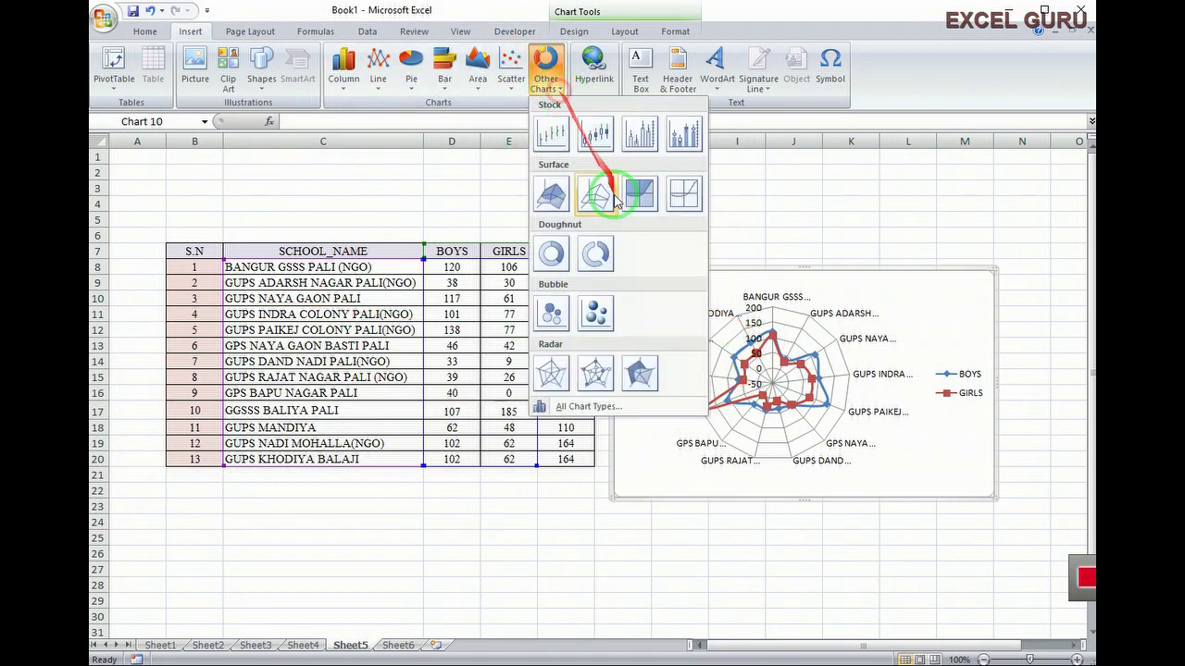
left_click(596, 312)
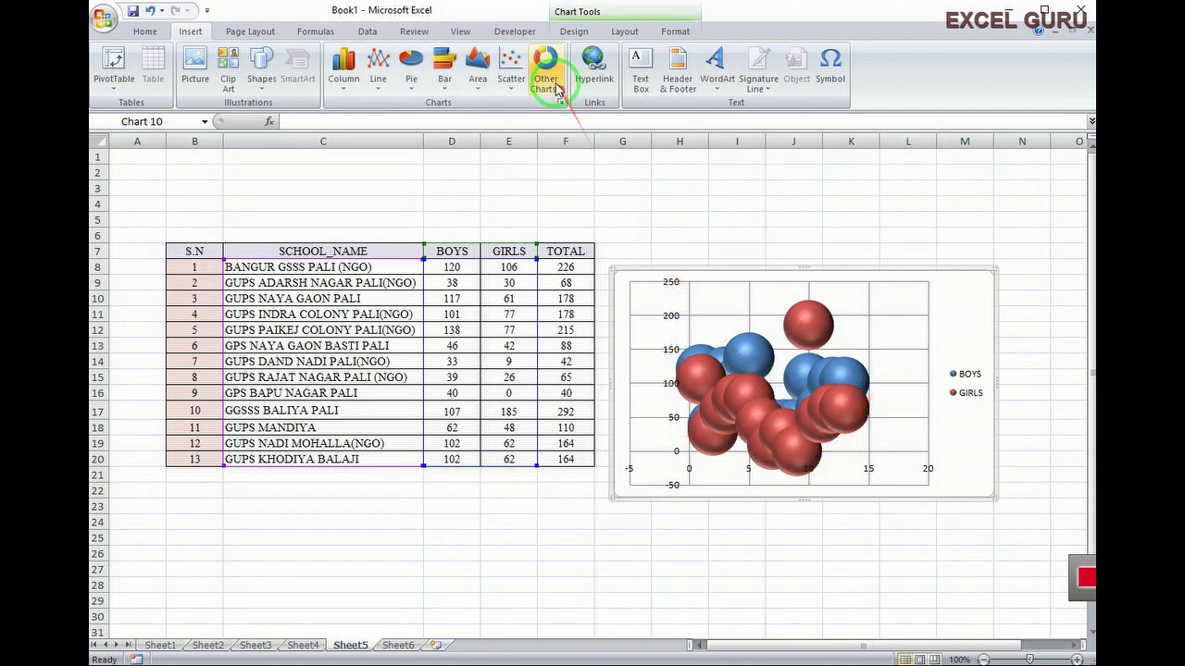
left_click(551, 82)
left_click(596, 255)
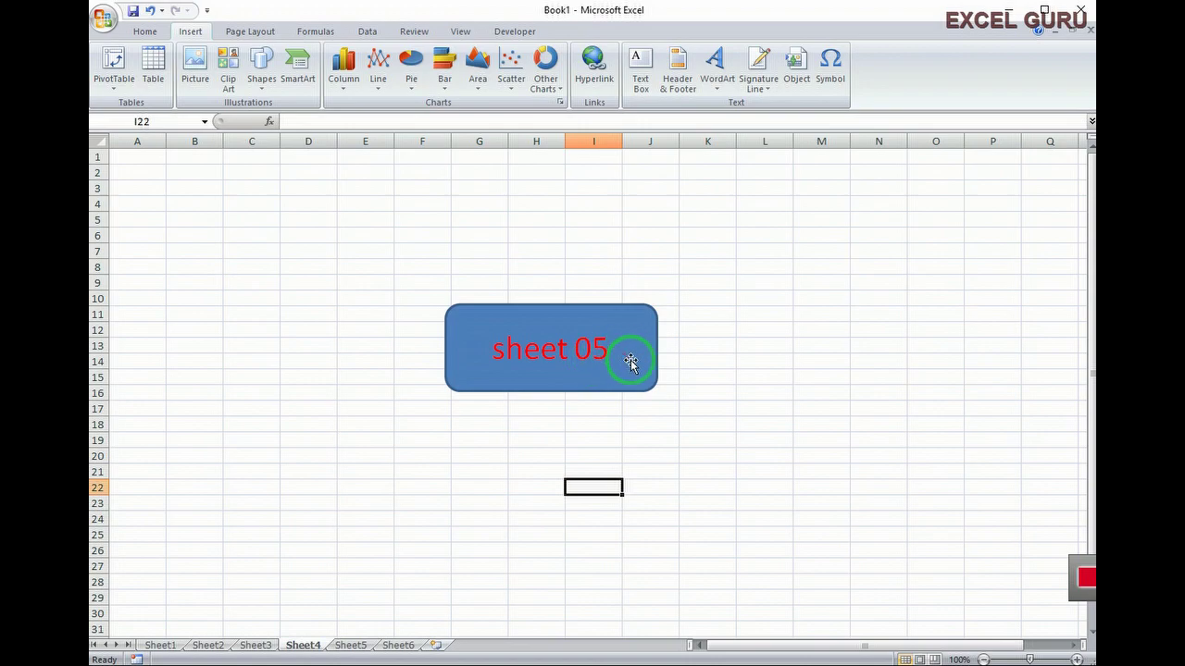
- Draw a rounded rectangle above the blue shape and give it a black shape style
left_click(740, 362)
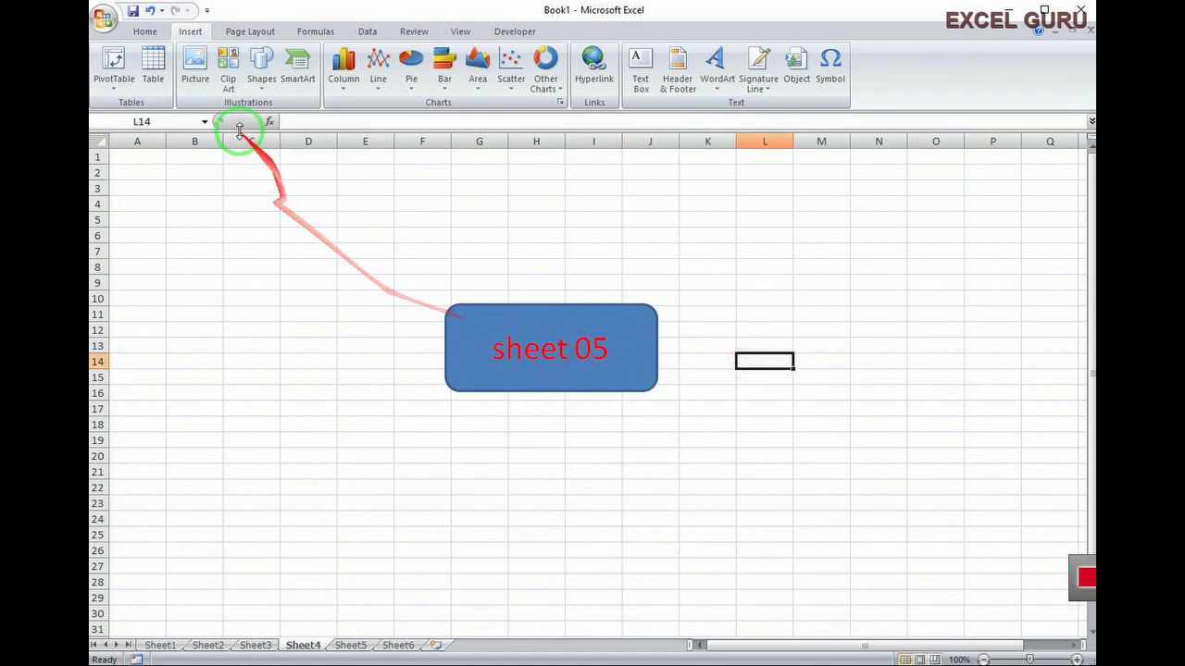
left_click(264, 90)
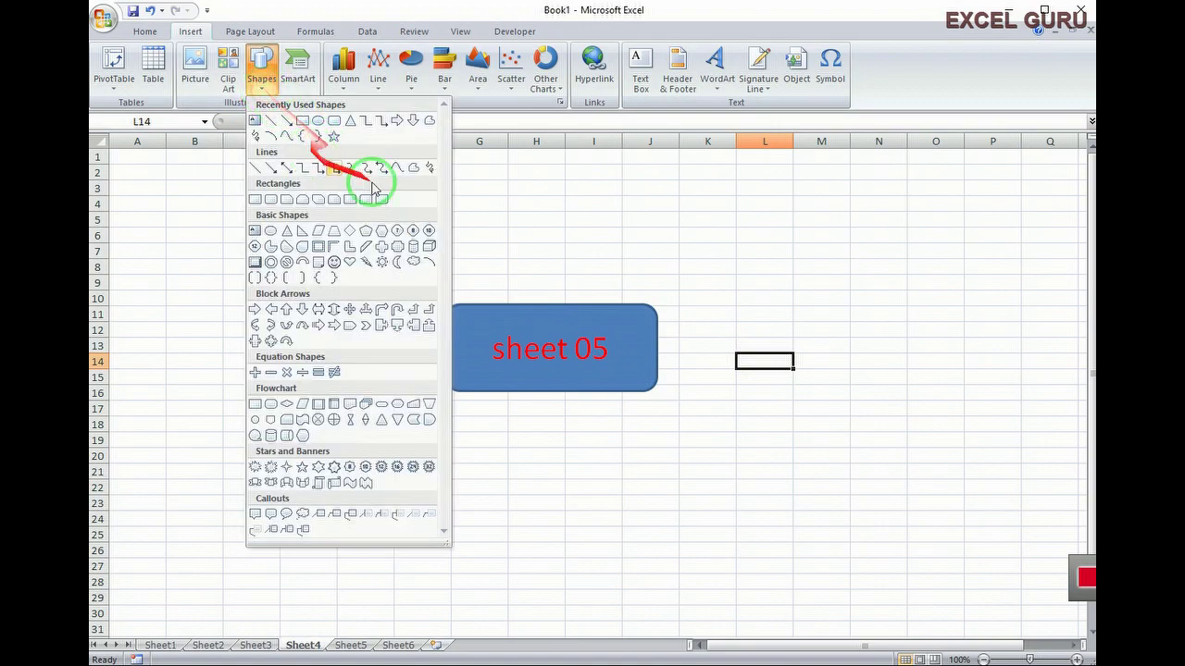
left_click(334, 122)
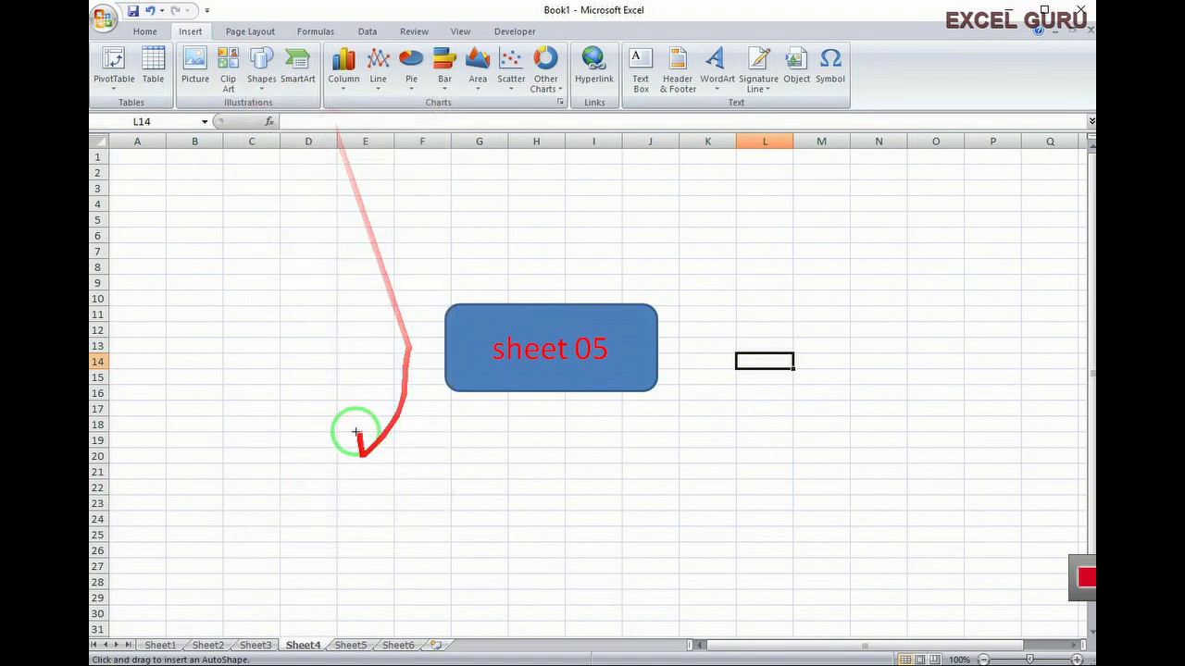
left_click_drag(323, 242, 458, 276)
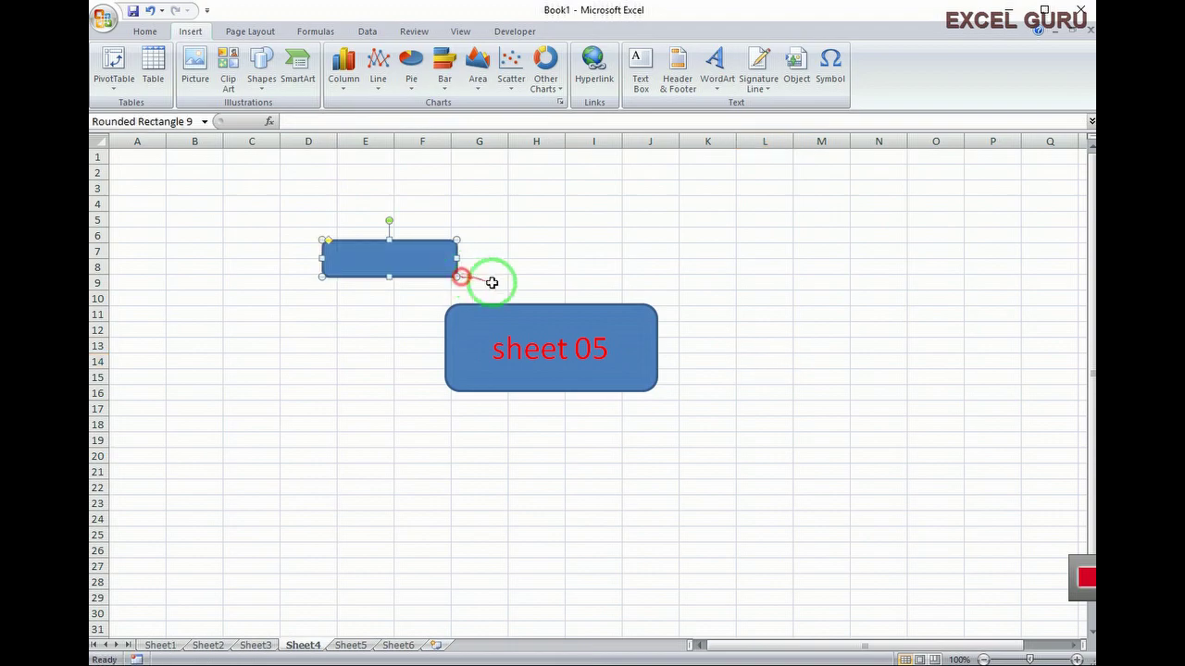
left_click(424, 84)
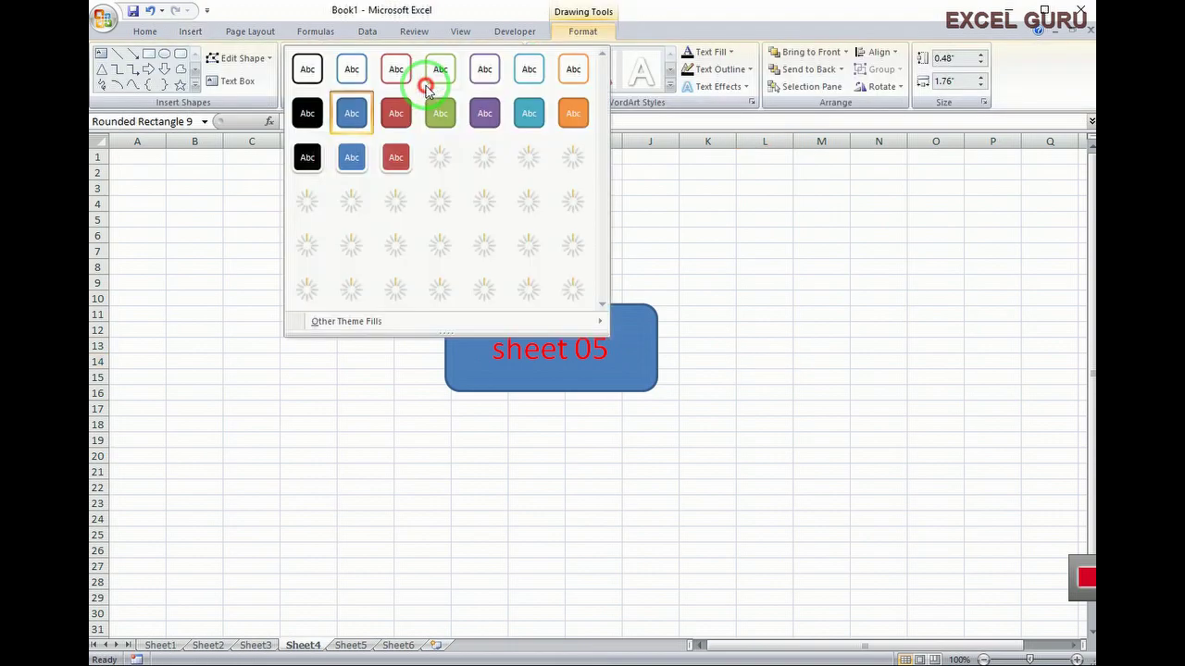
left_click(306, 112)
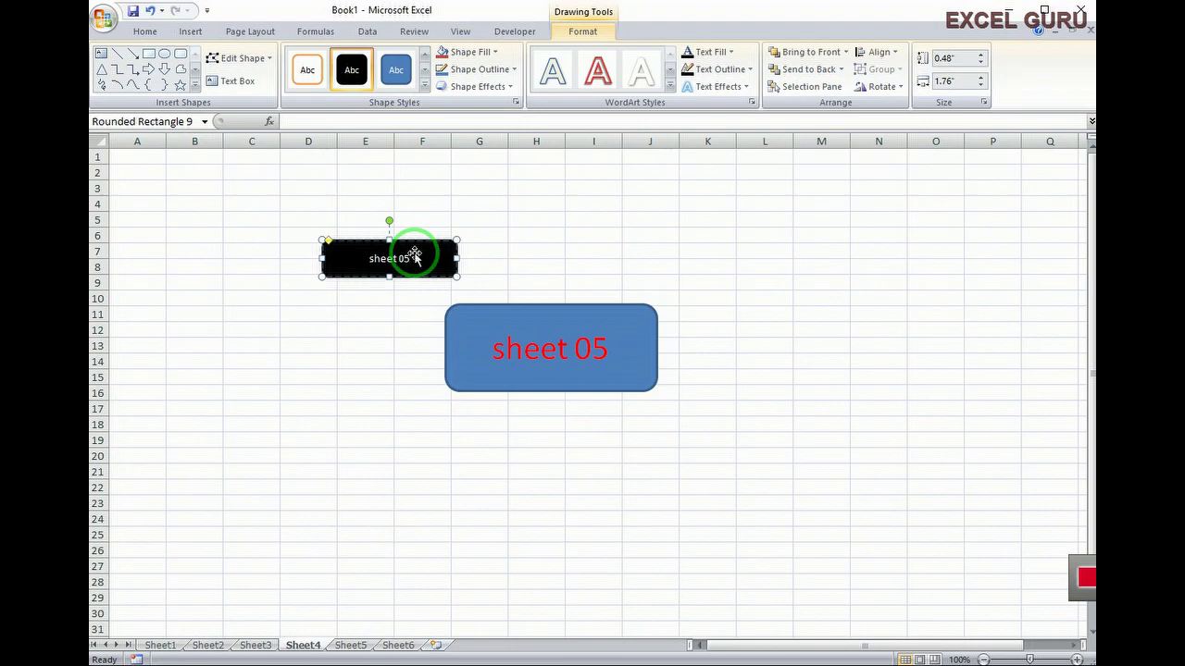
- Enlarge the 'sheet 05' text on the black rectangle to 18 pt with Grow Font
left_click(375, 323)
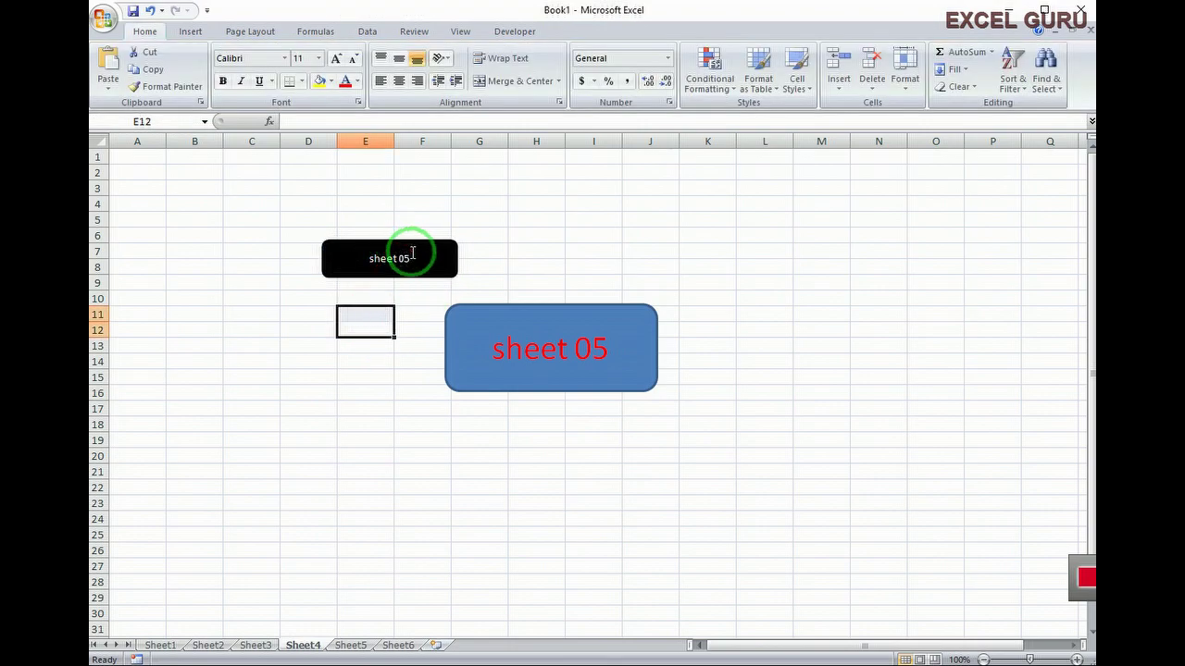
left_click(413, 258)
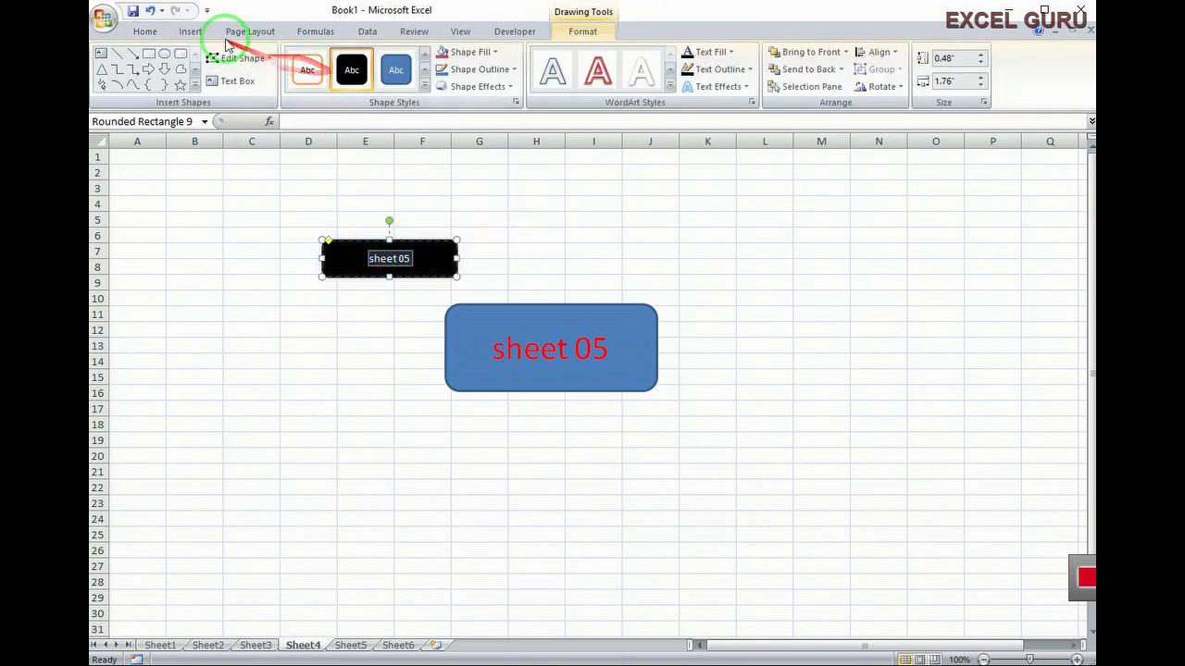
left_click(148, 34)
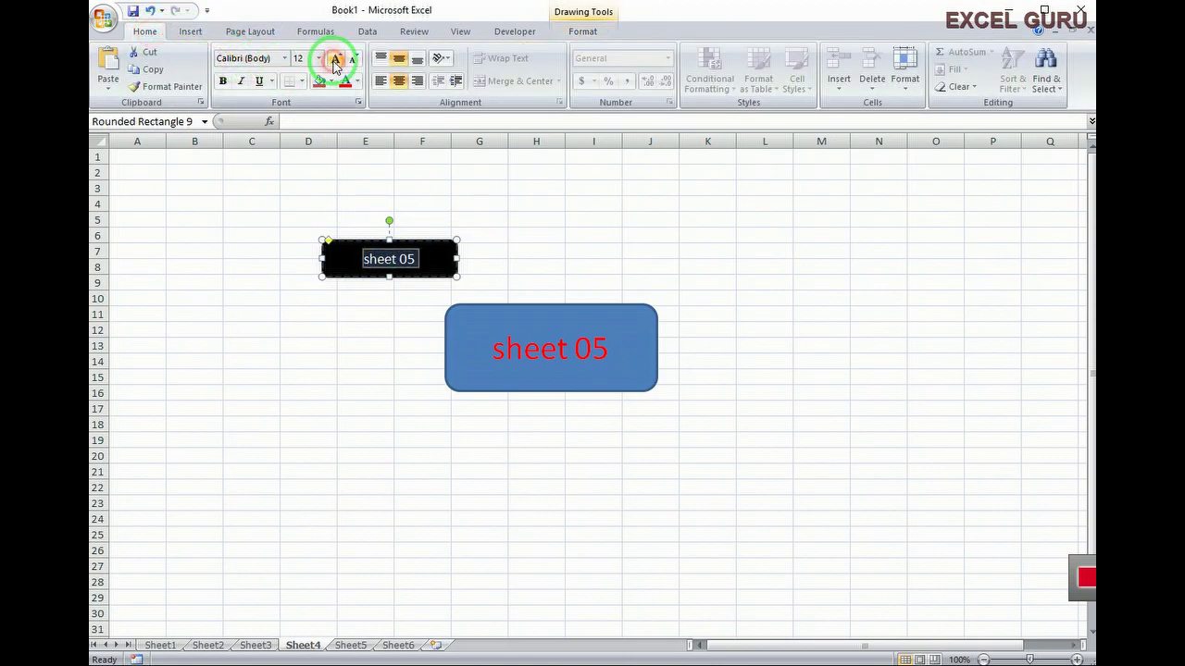
left_click(335, 62)
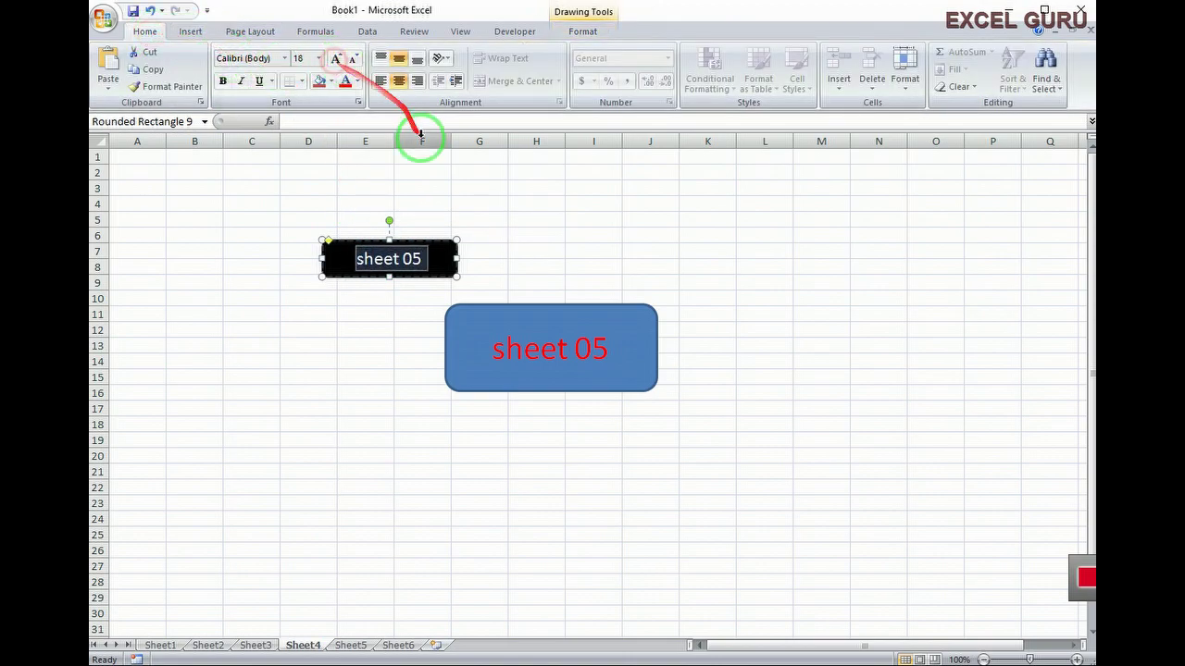
left_click(627, 254)
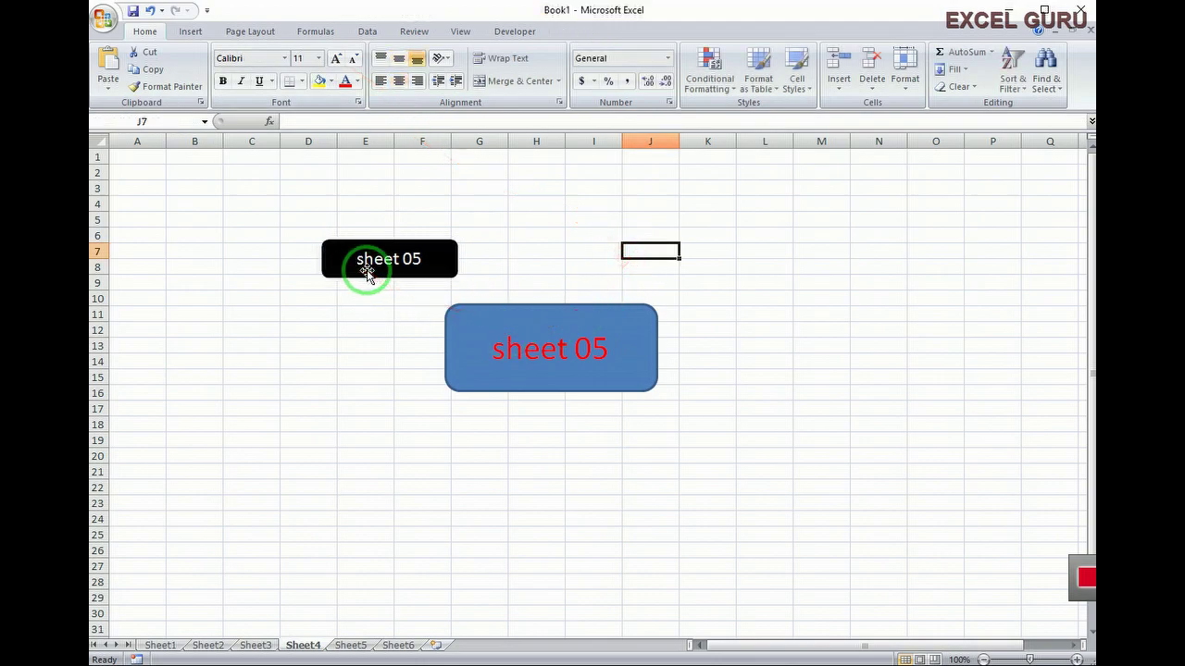
left_click(445, 265)
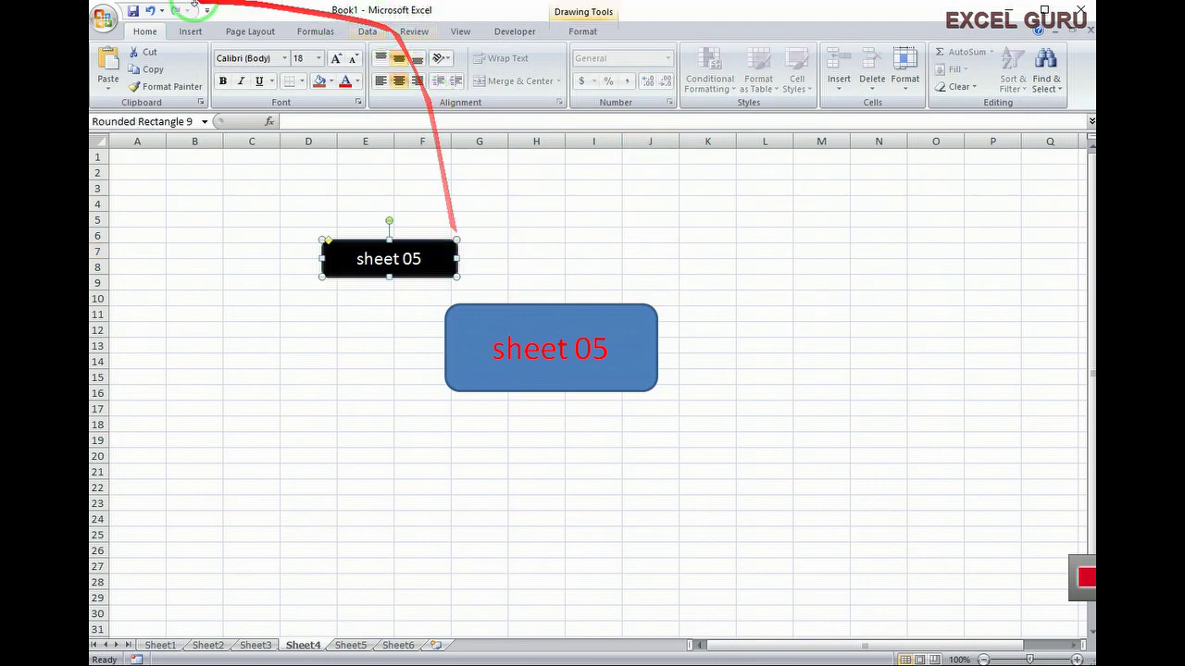
- Open the shape's Insert Hyperlink dialog, browse the link target types, then cancel it
left_click(203, 33)
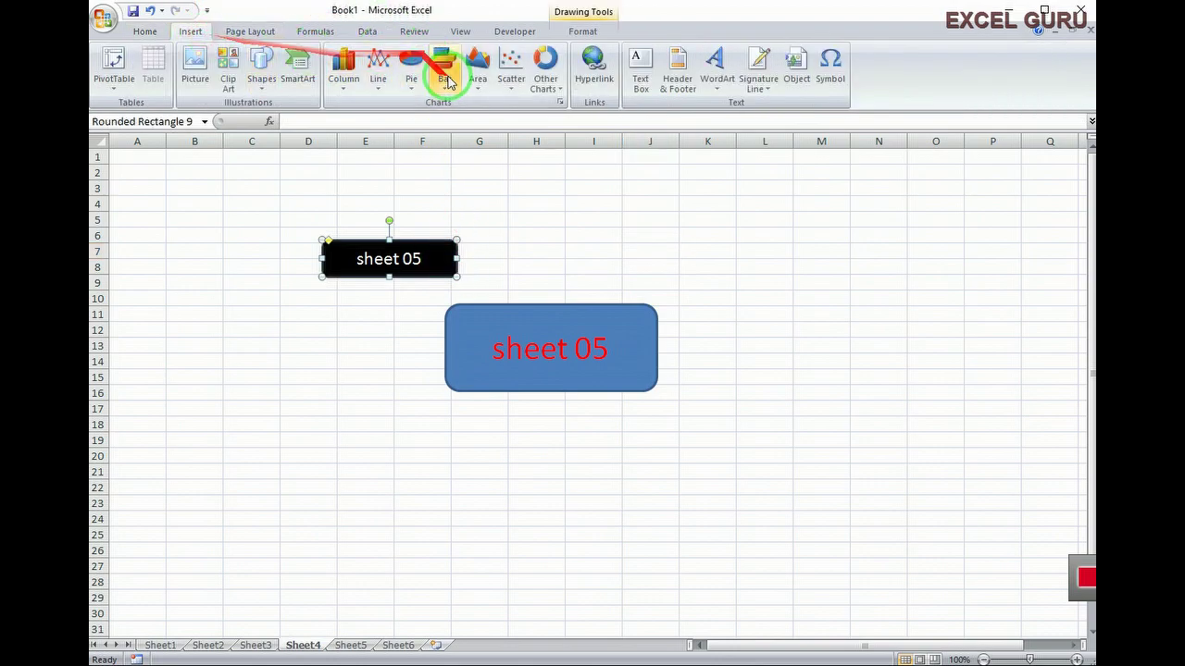
left_click(597, 84)
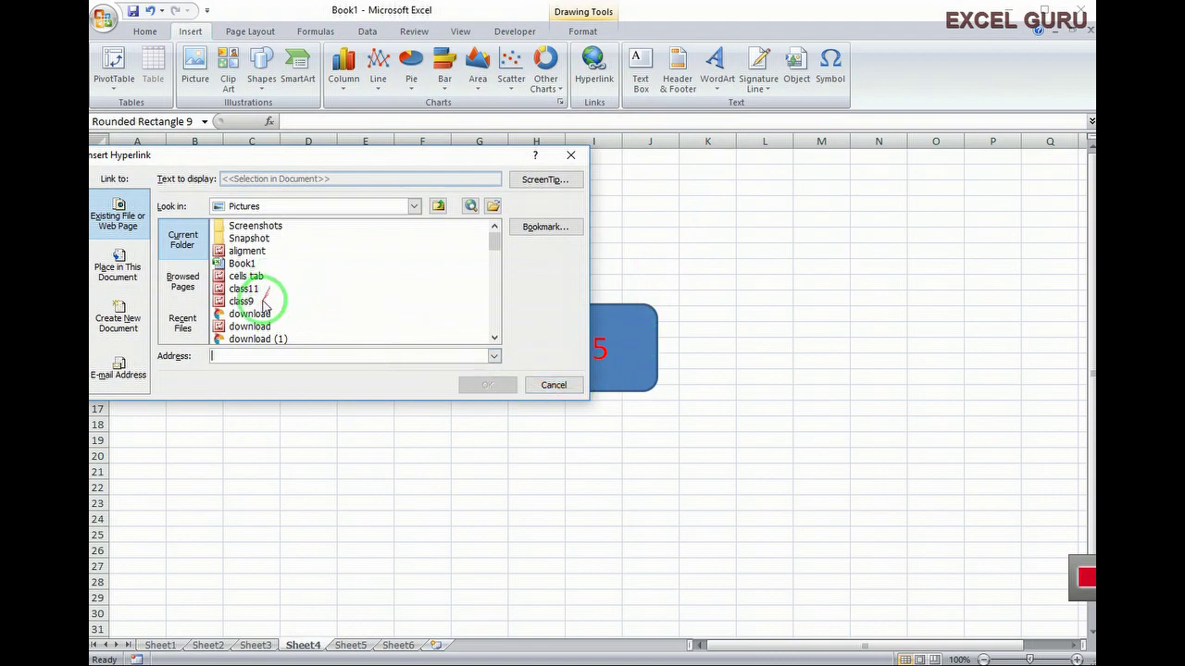
left_click(184, 281)
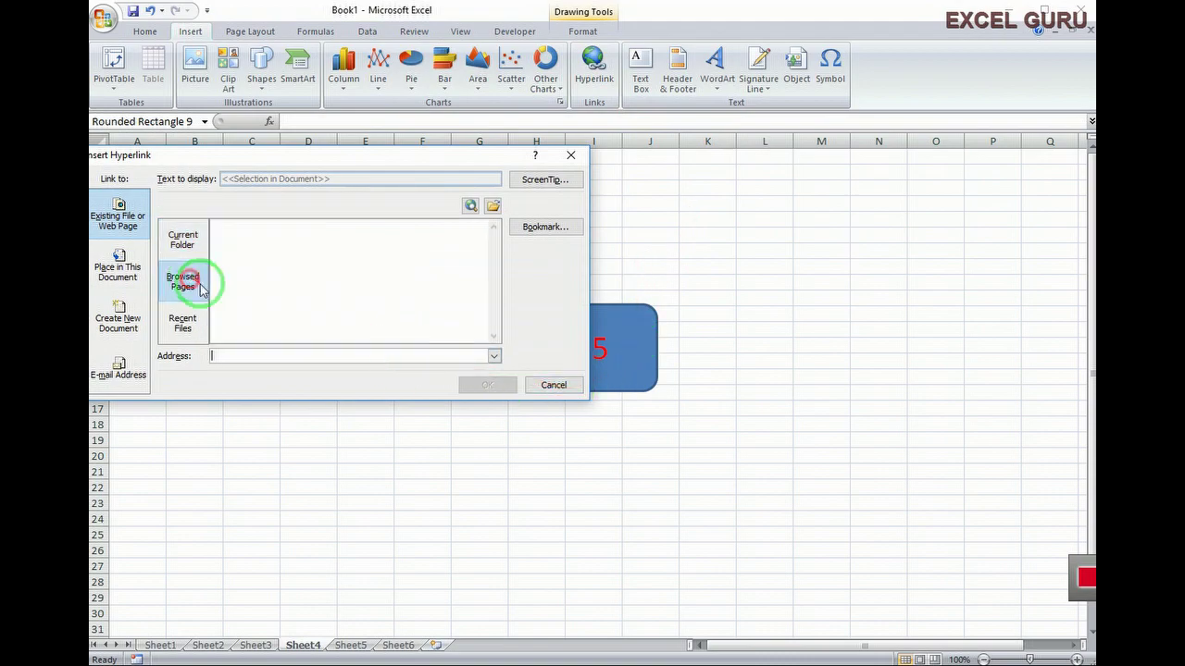
left_click(124, 283)
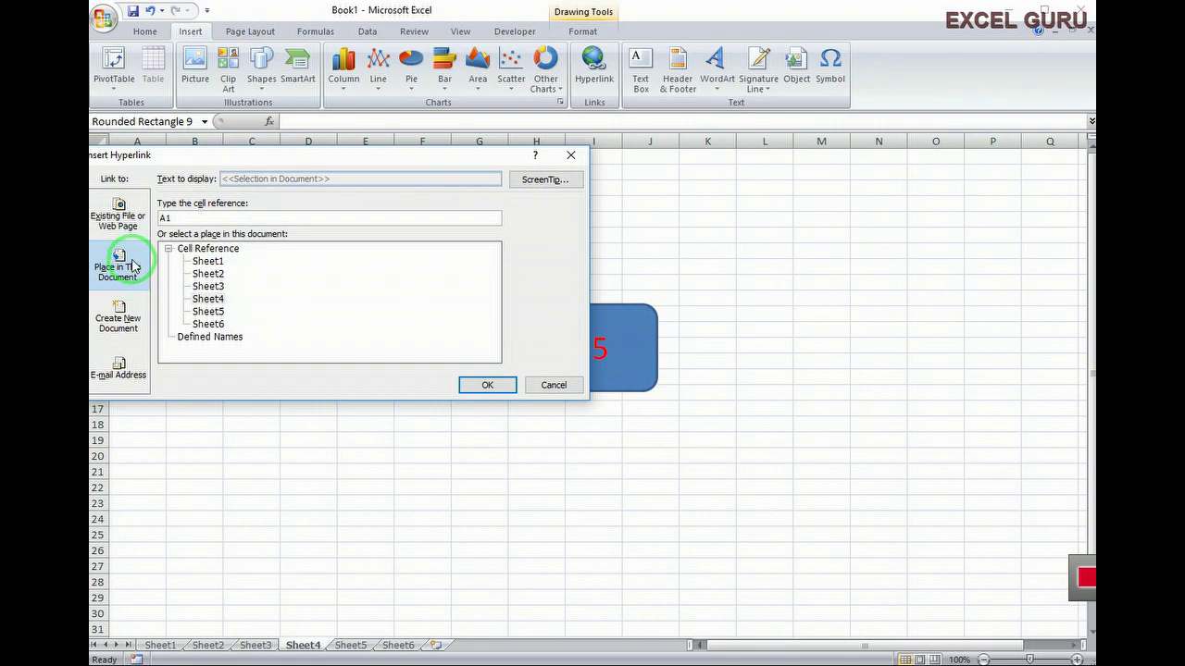
key("Escape")
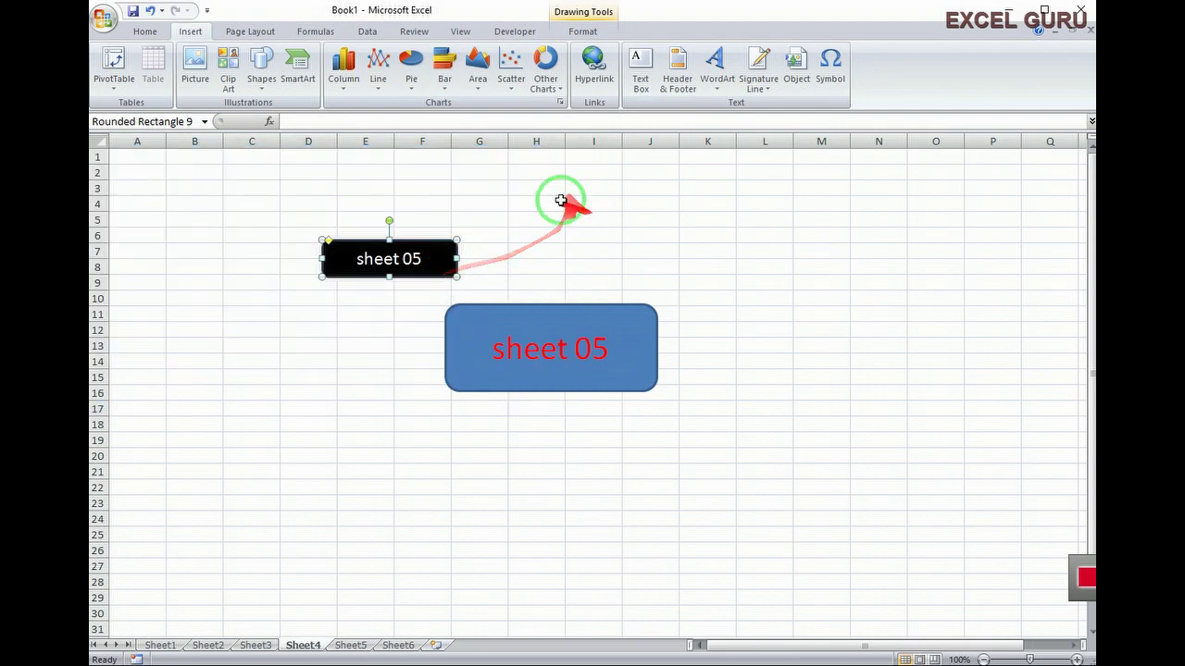
- Hyperlink the black 'sheet 05' shape to Place in This Document, Sheet5 cell A1
left_click(650, 235)
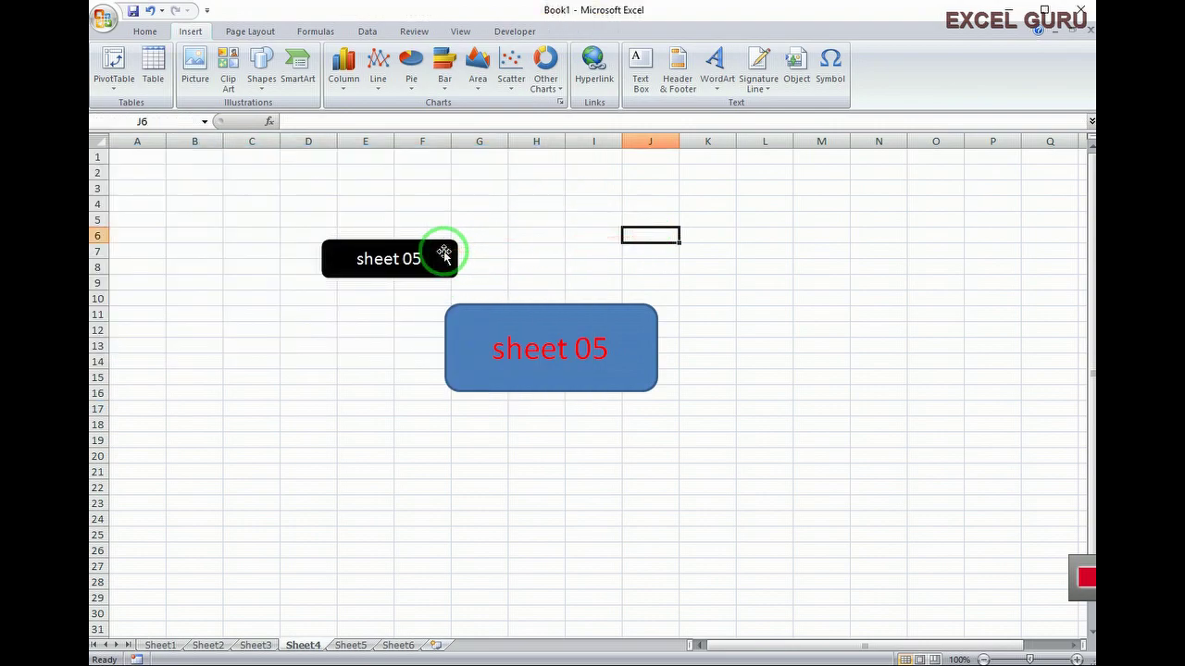
left_click(444, 256)
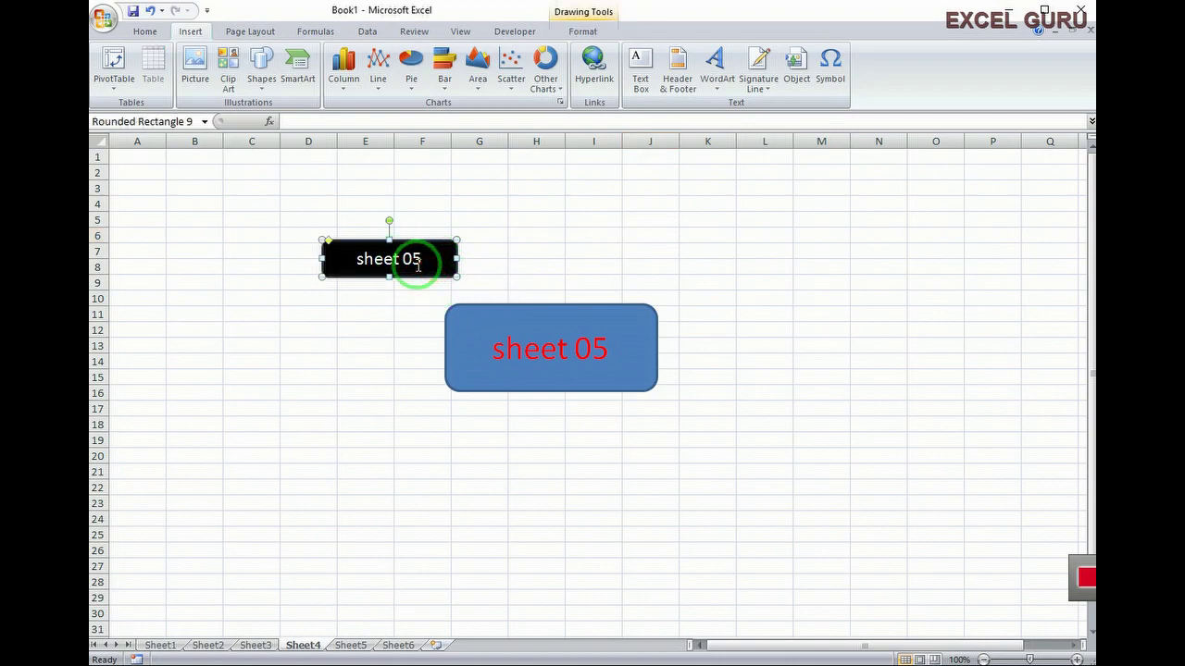
left_click(594, 90)
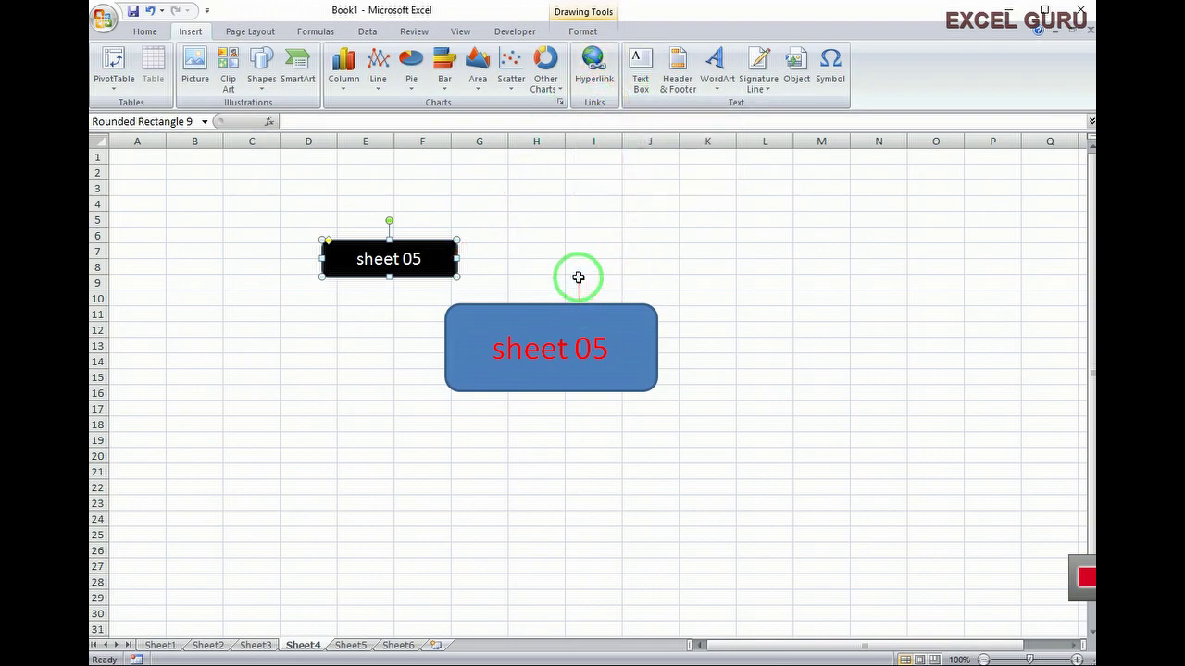
left_click(597, 76)
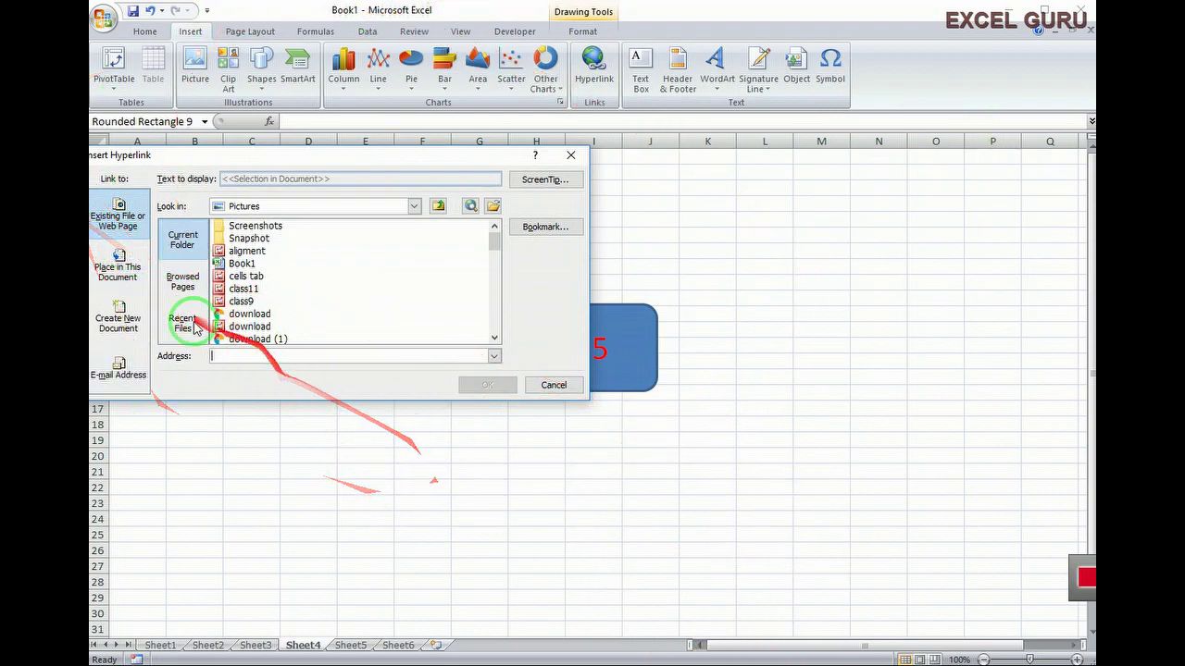
left_click(120, 268)
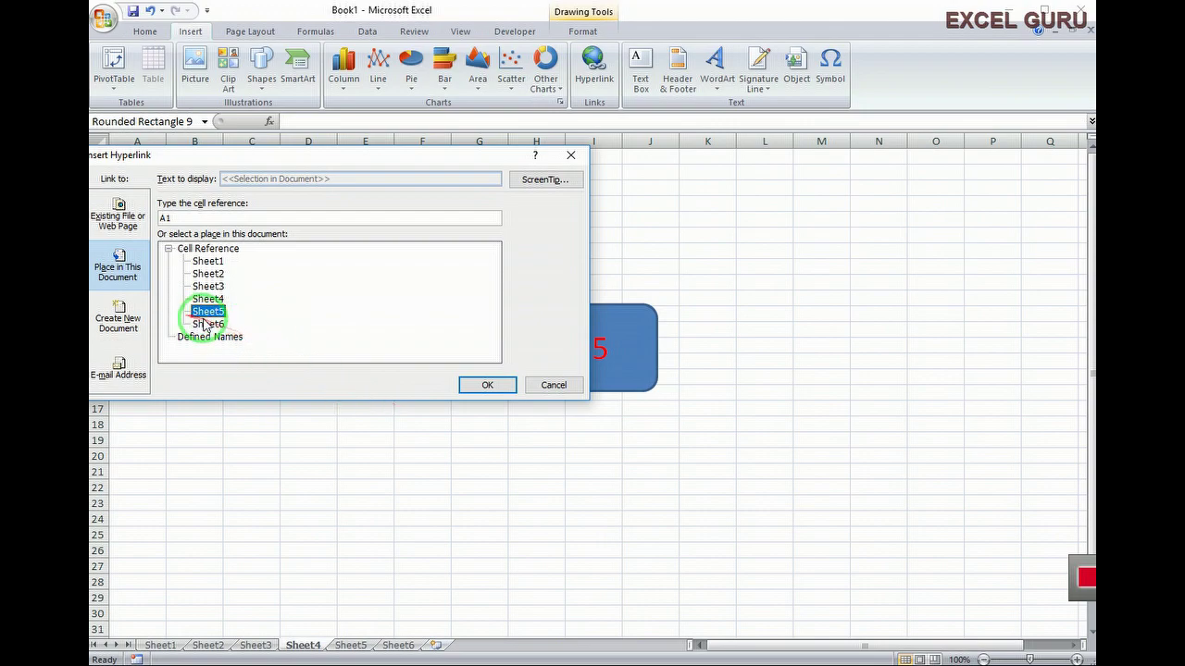
left_click(490, 390)
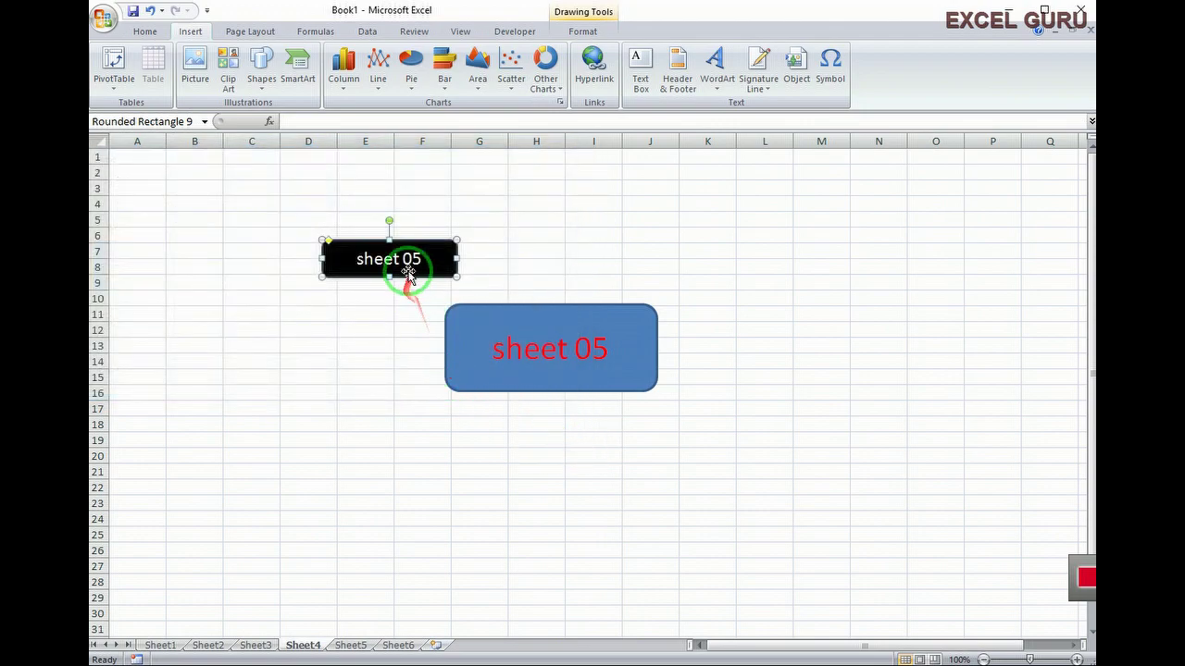
left_click(592, 250)
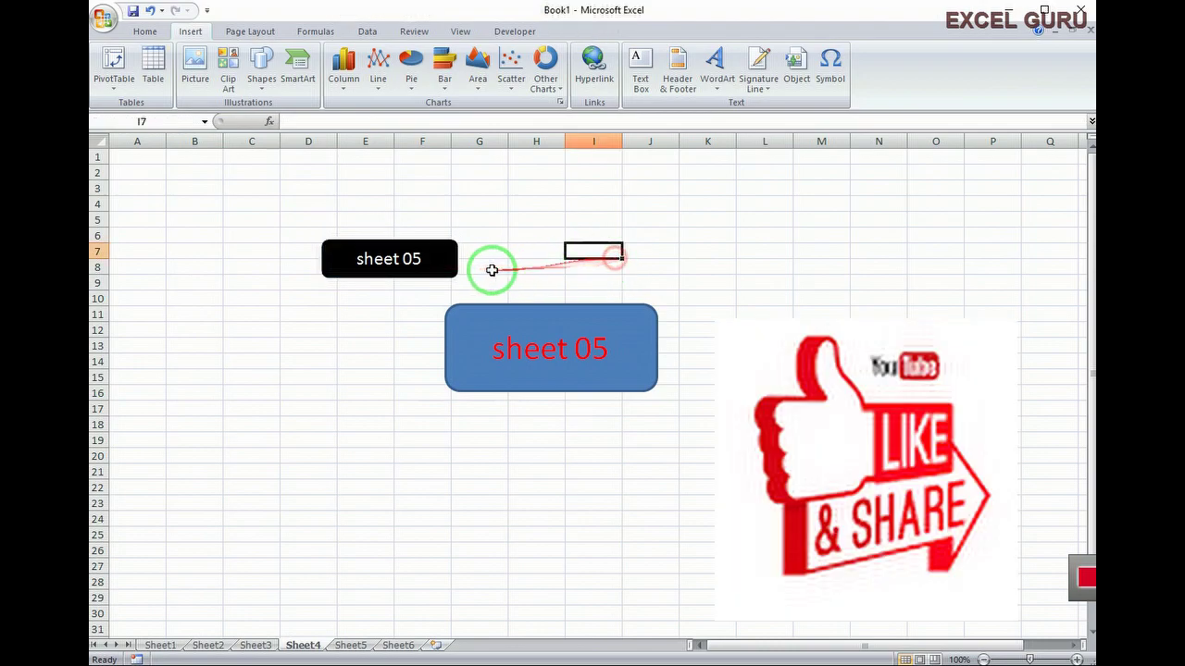
- Follow the link to Sheet5 and draw a blue Left Arrow block arrow above the table near D3:F4
left_click(395, 266)
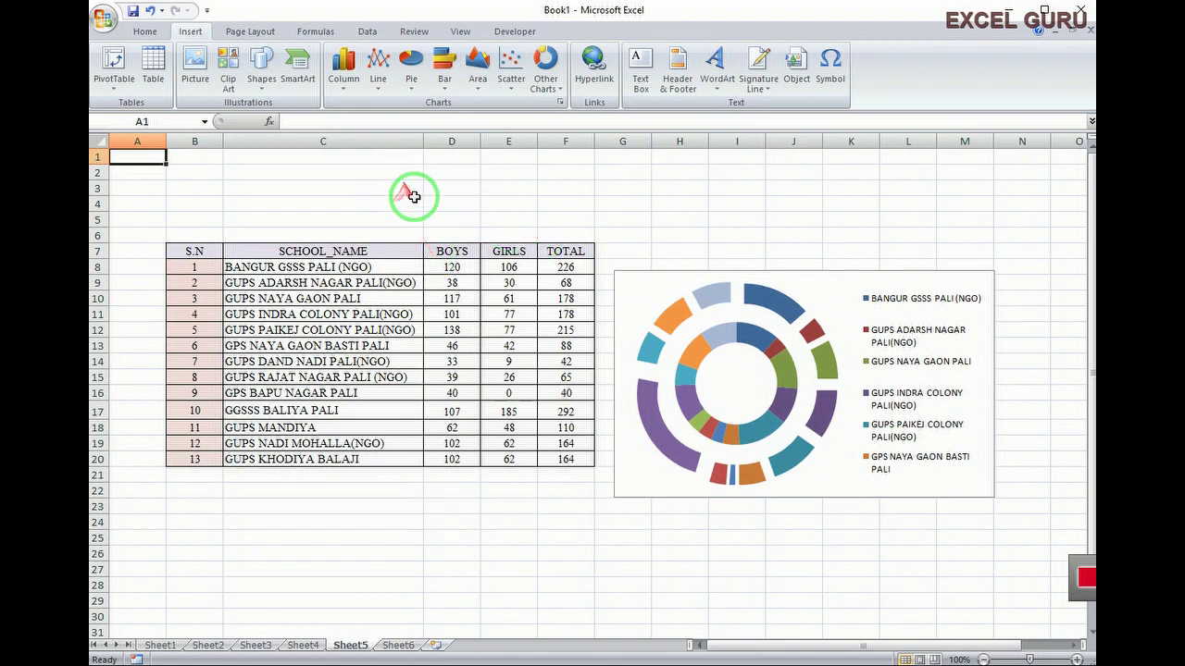
left_click_drag(447, 188, 502, 201)
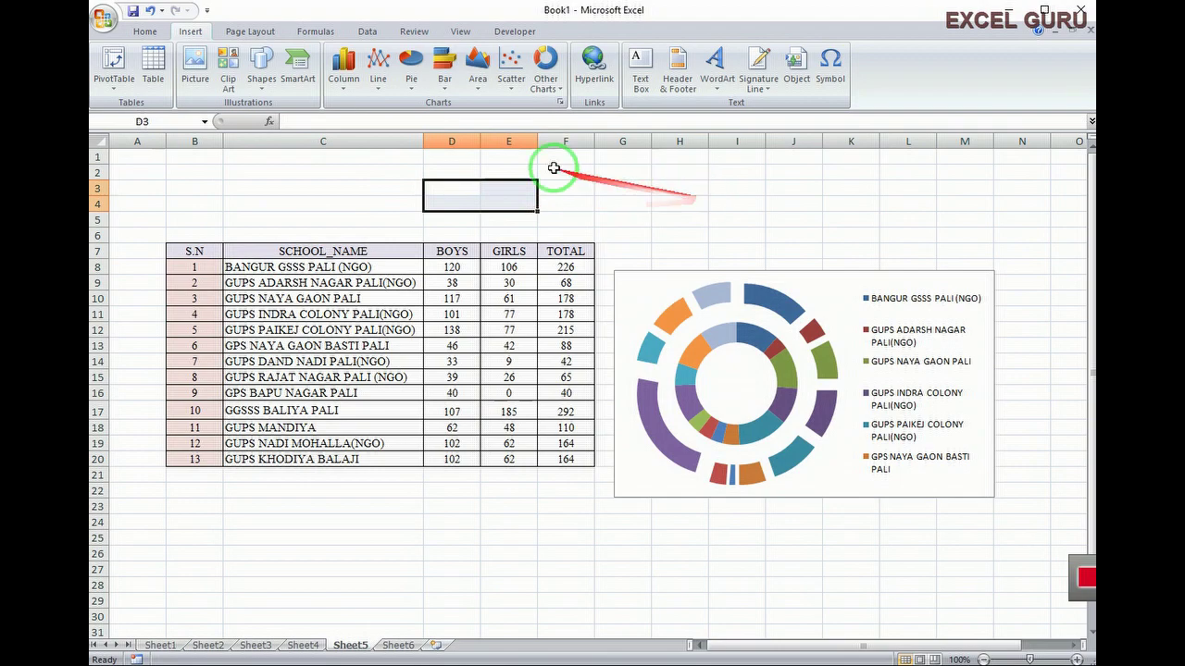
left_click(262, 83)
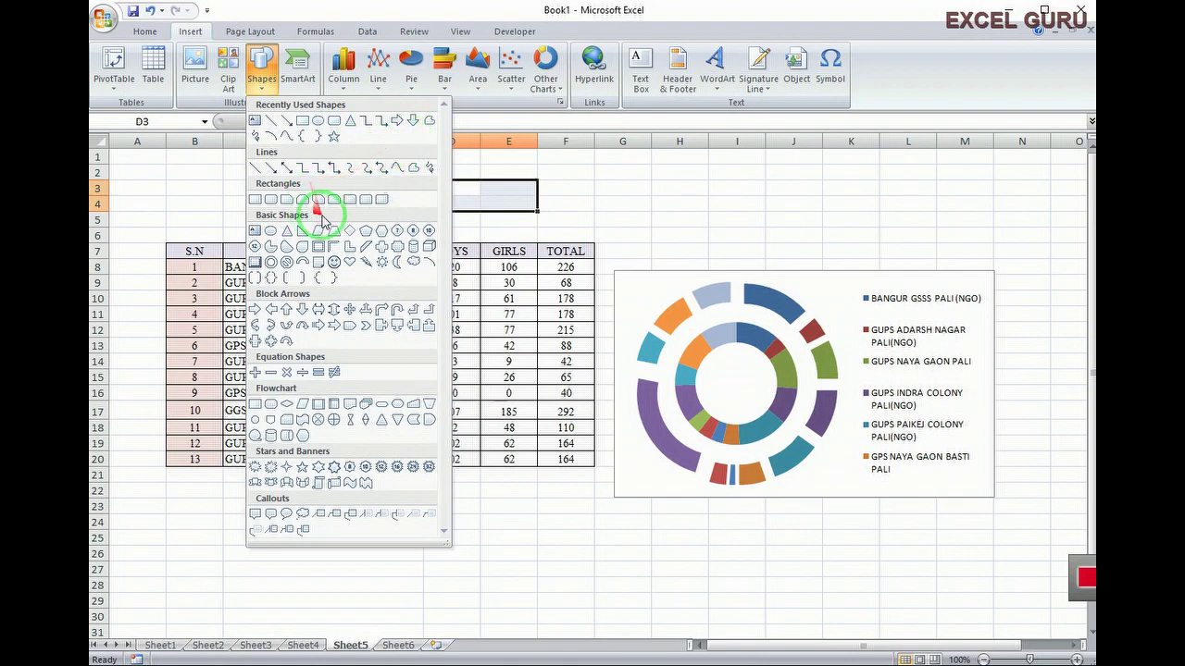
left_click(274, 317)
left_click_drag(474, 180, 583, 227)
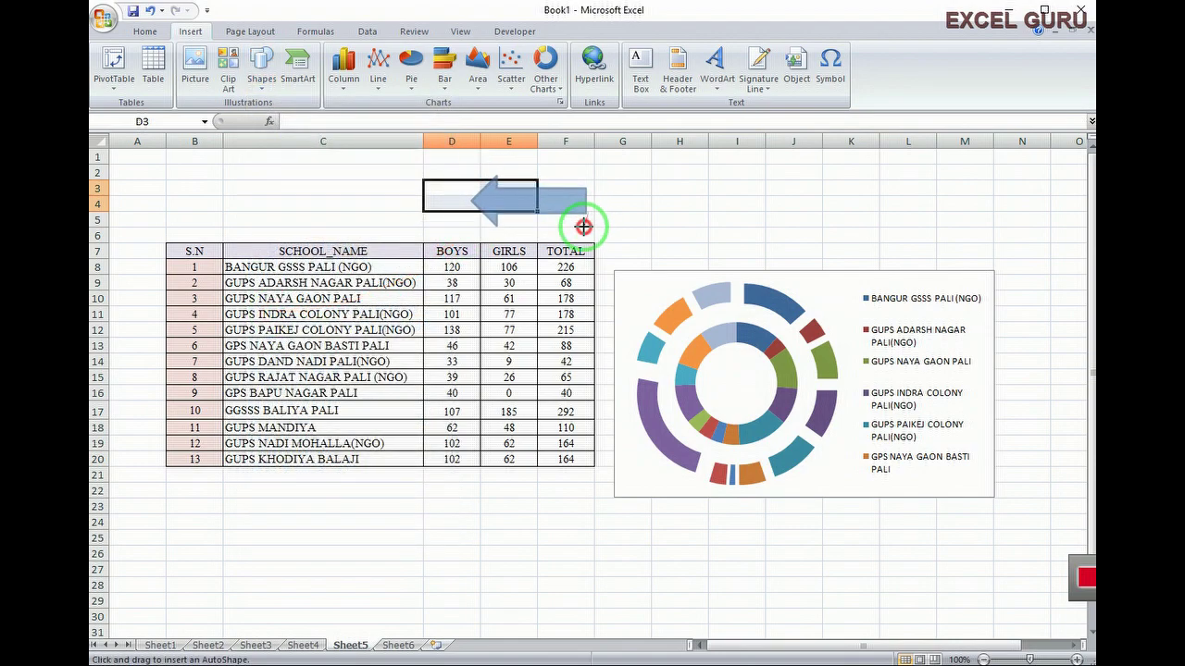
left_click(659, 219)
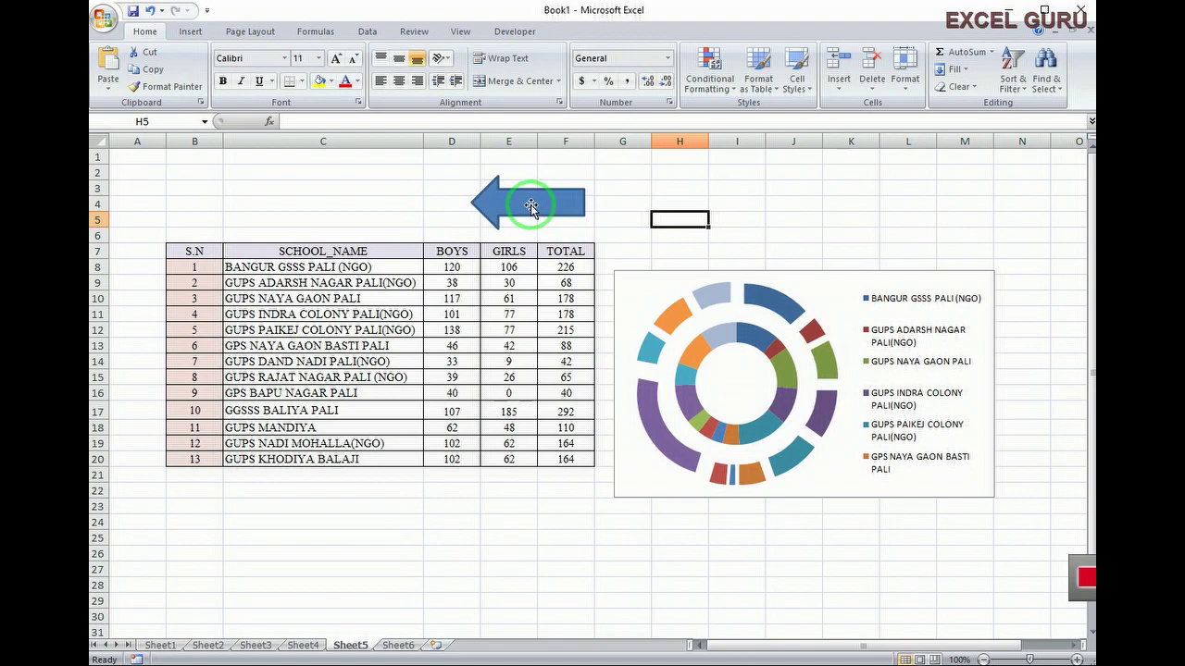
- Reposition the left arrow above the GIRLS and TOTAL columns and start a hyperlink with Ctrl+K
left_click(532, 207)
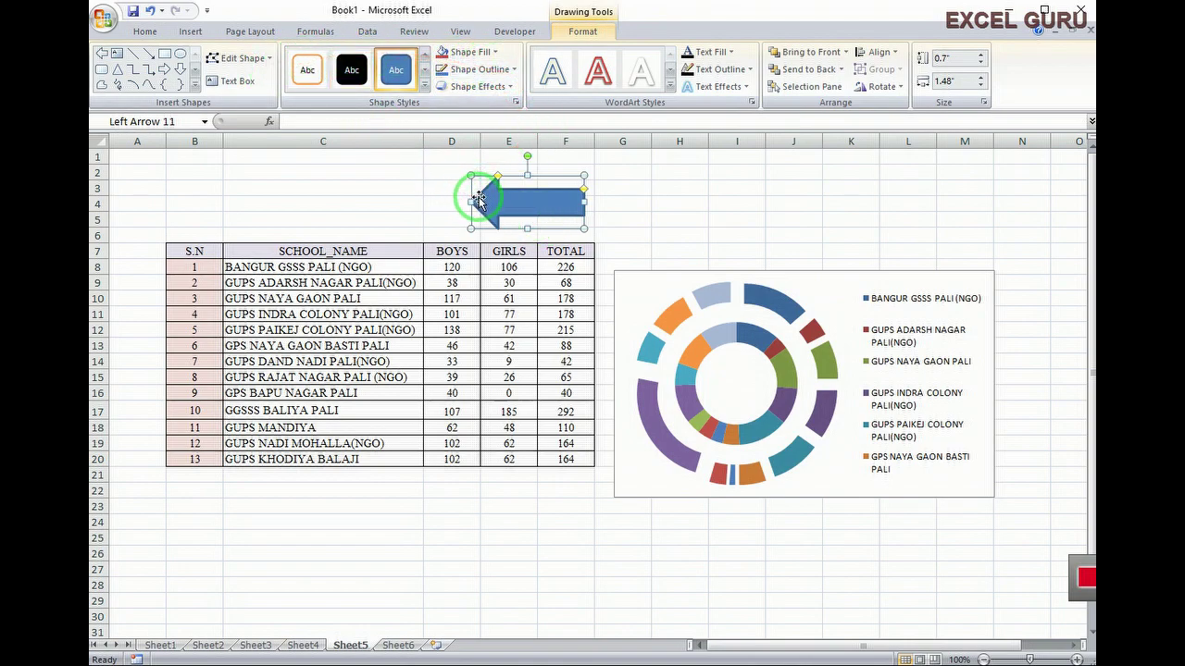
mouse_move(479, 199)
left_mouse_down()
mouse_move(488, 231)
mouse_move(559, 224)
left_mouse_up()
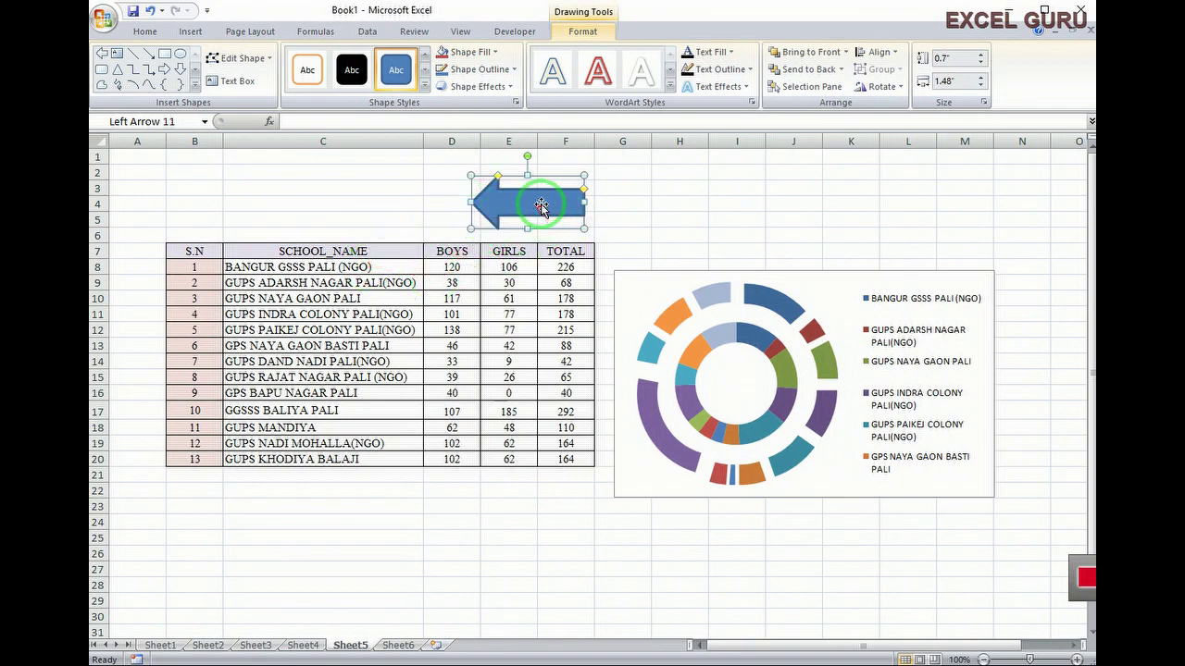
key("ctrl+k")
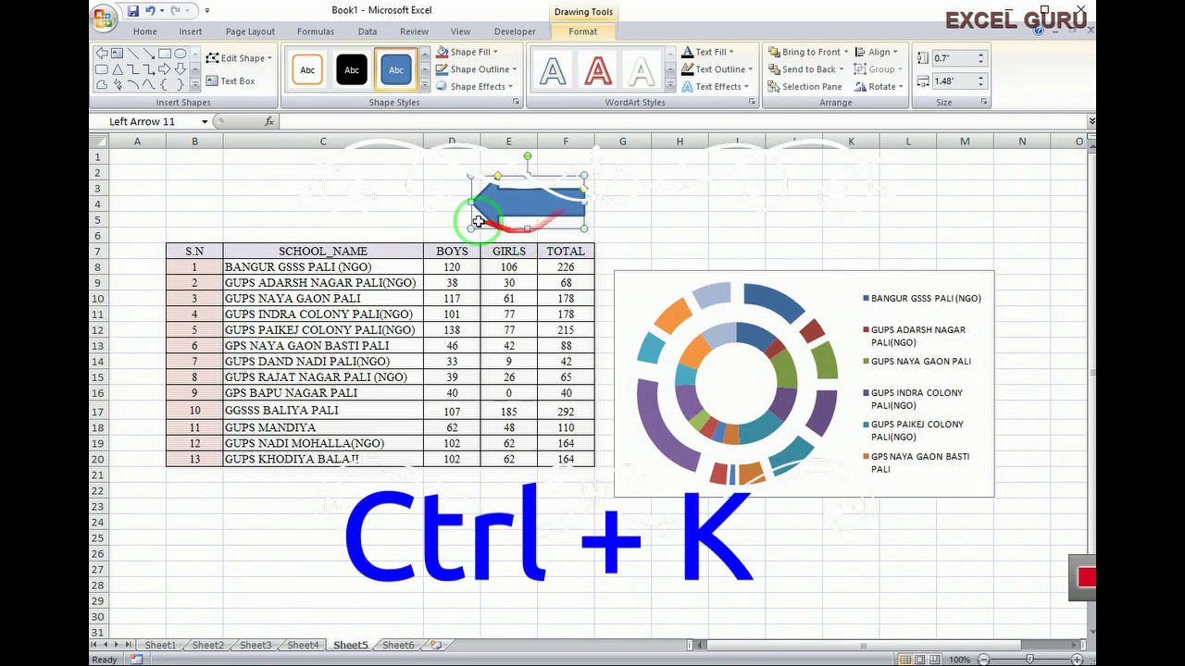
- Link the blue left arrow to cell A1 of Sheet4
left_click(192, 34)
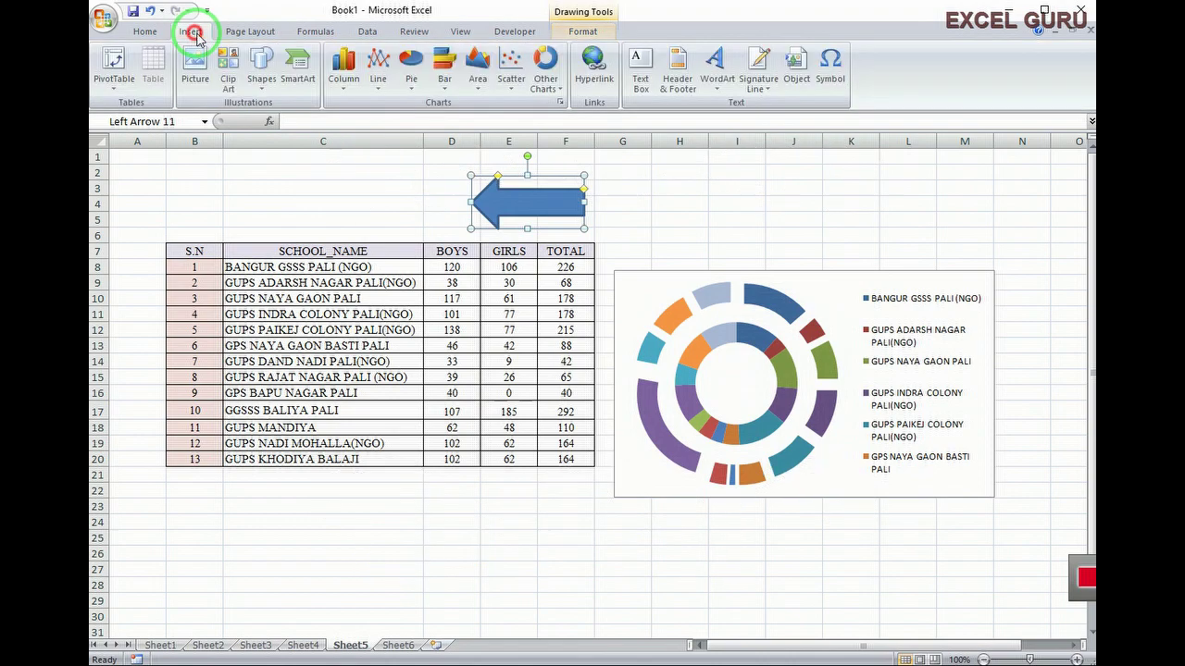
left_click(590, 96)
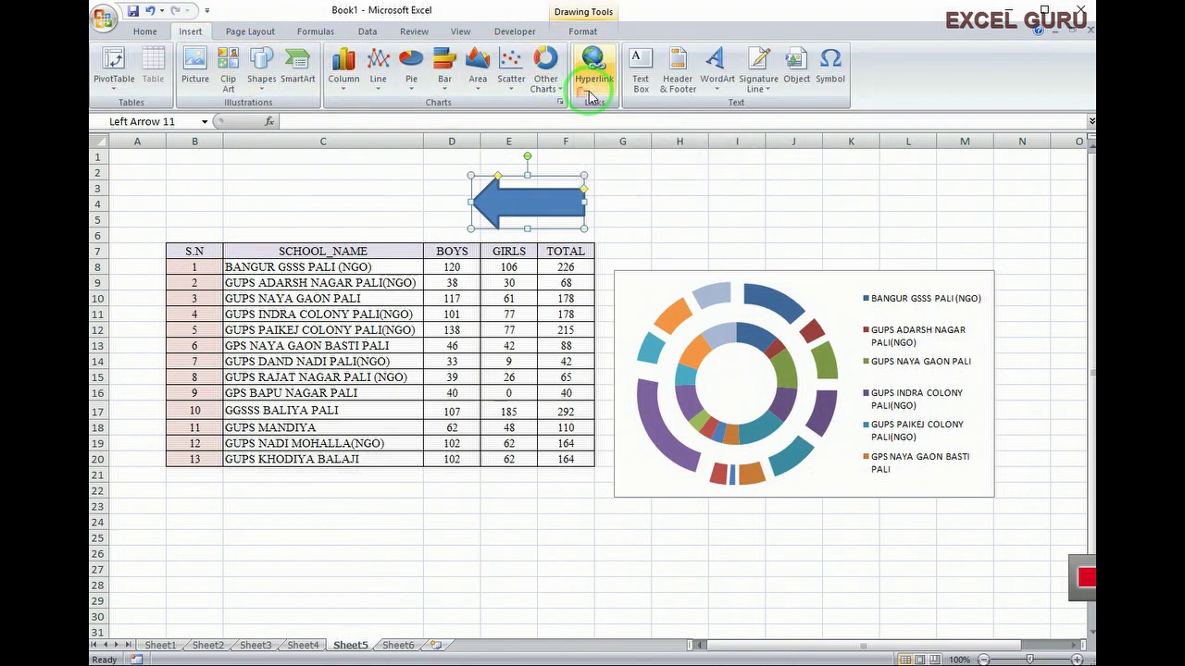
right_click(567, 190)
left_click(536, 201)
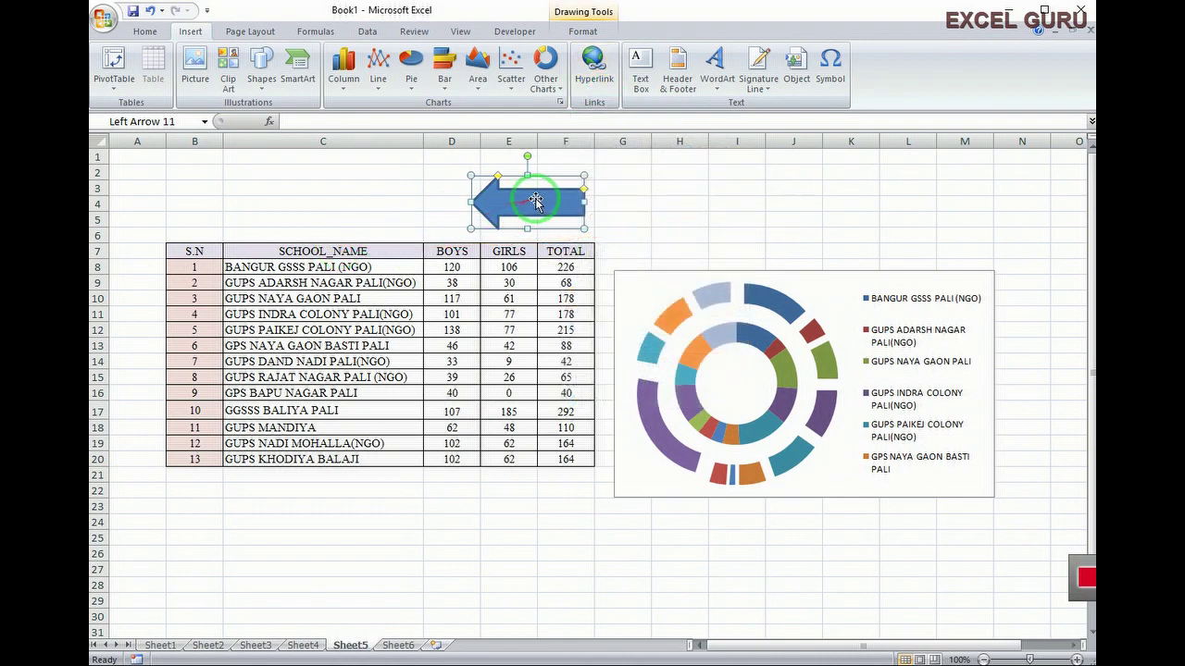
right_click(545, 198)
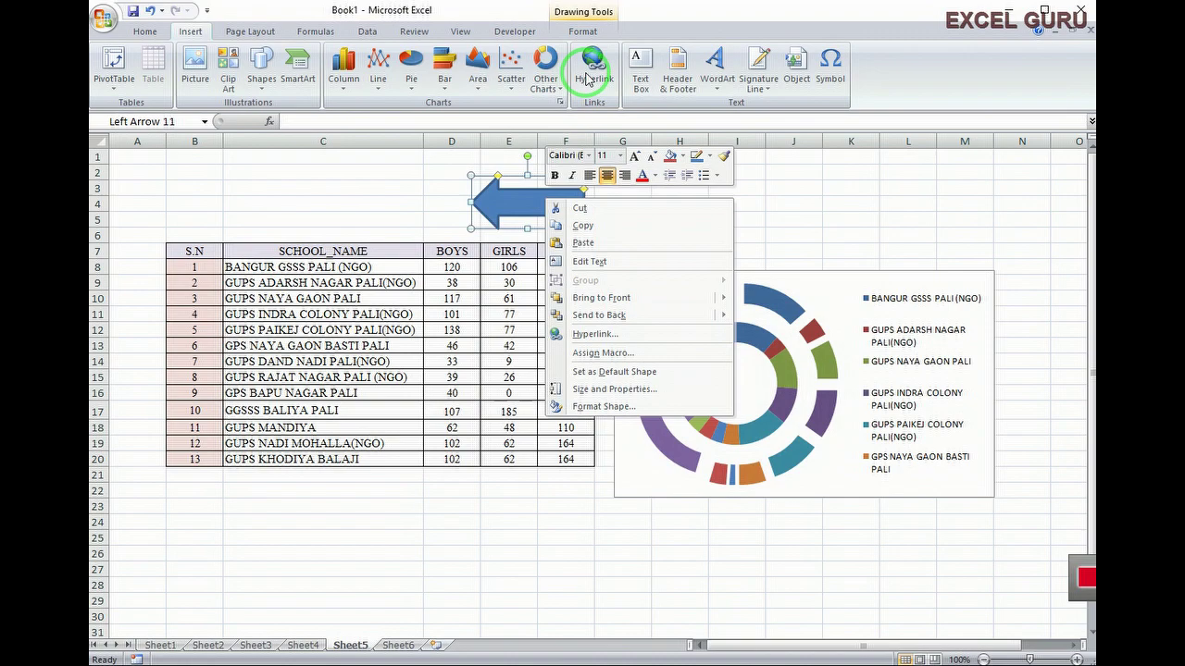
left_click(585, 335)
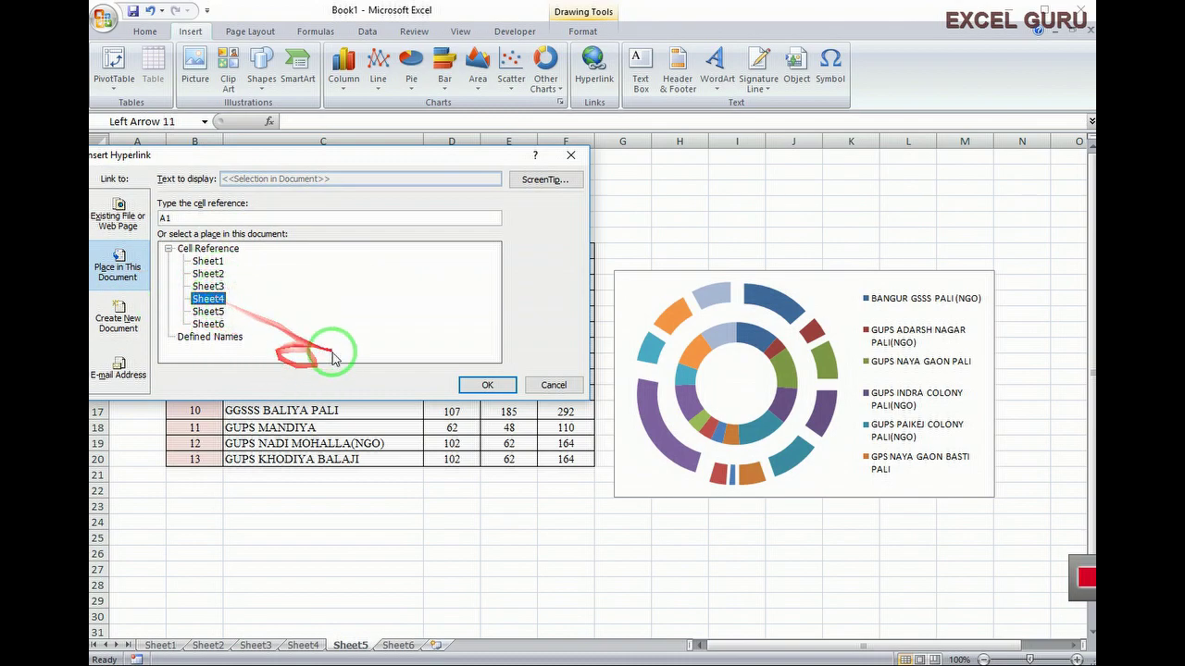
left_click(479, 389)
- Follow the arrow's link to Sheet4, then return to Sheet5 using the sheet 05 shape
left_click(701, 222)
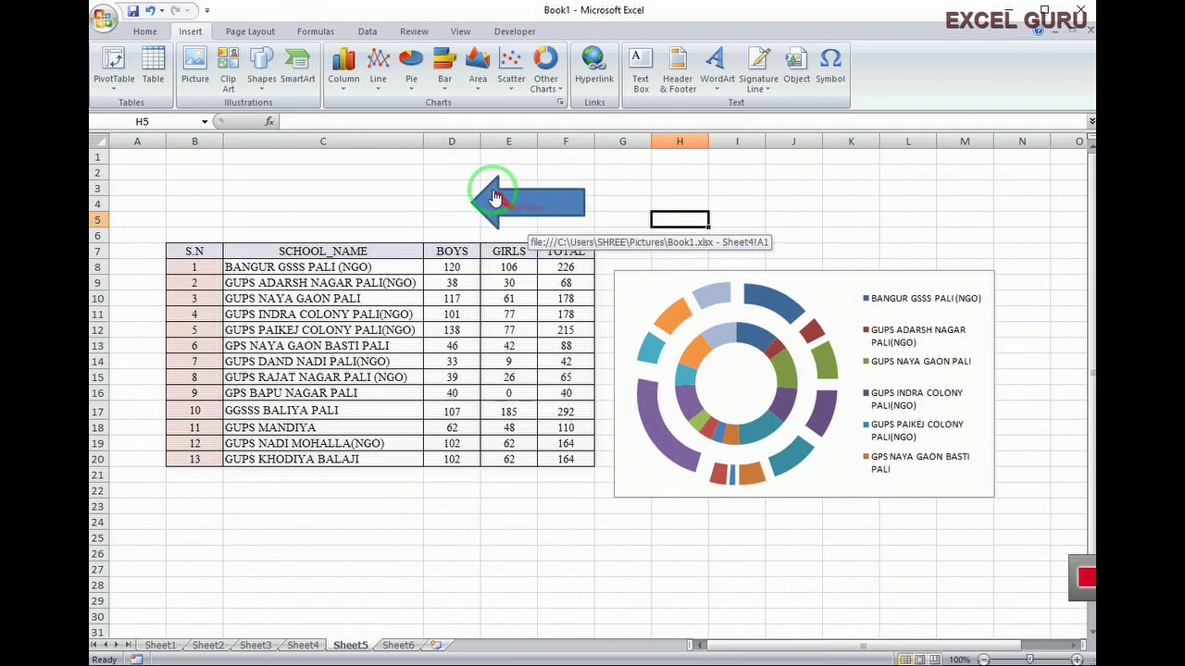
mouse_move(535, 206)
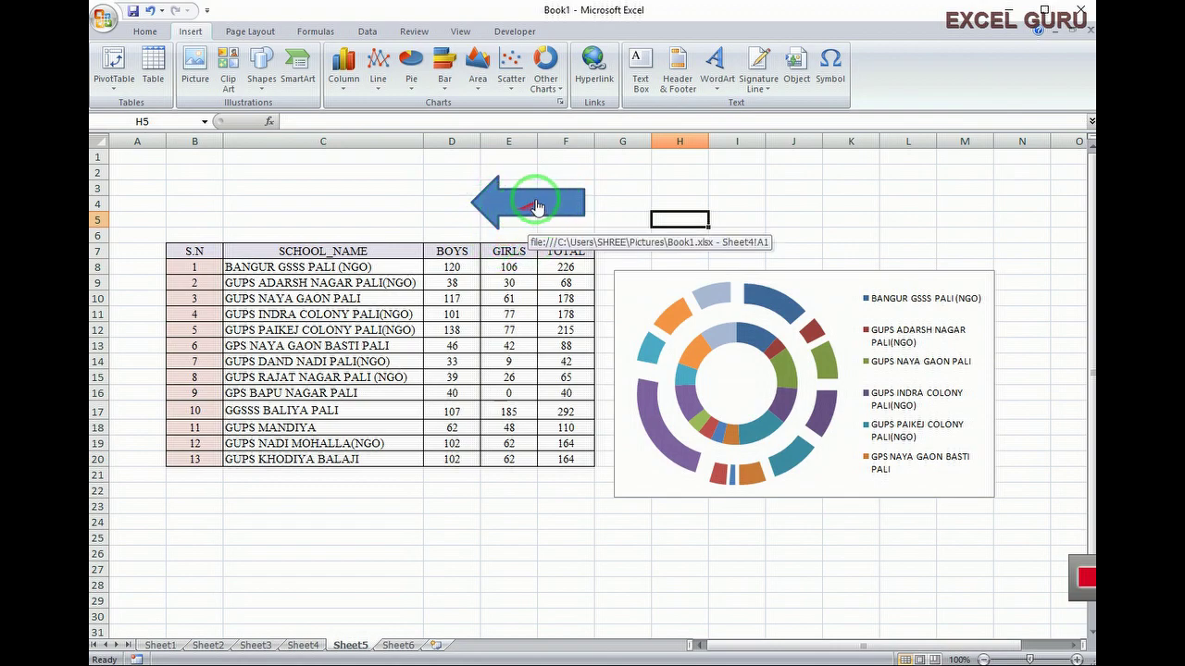
left_click(536, 215)
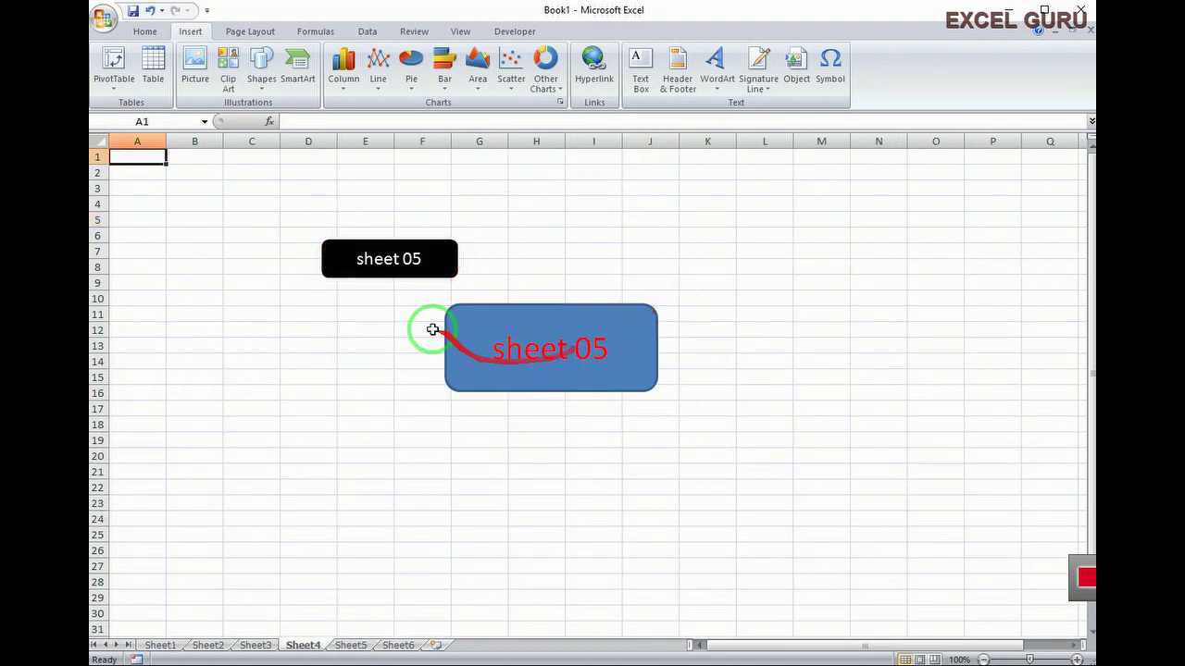
left_click(419, 268)
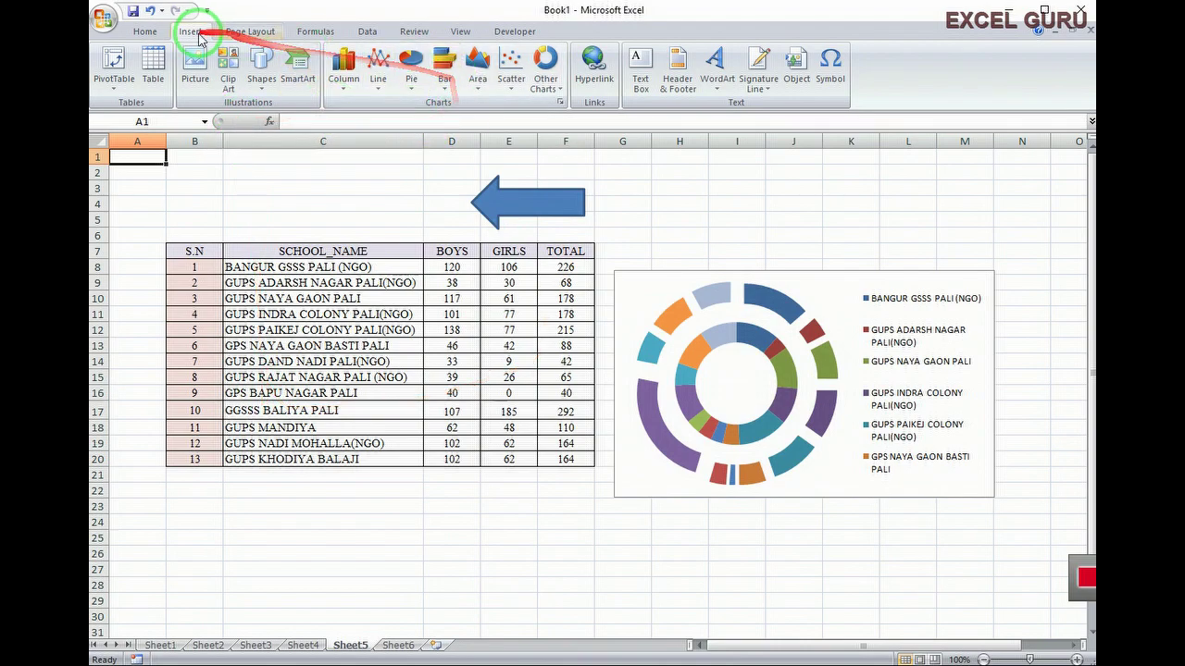
- Draw a small down arrow near B2:C5 and give it the black shape style
left_click(262, 85)
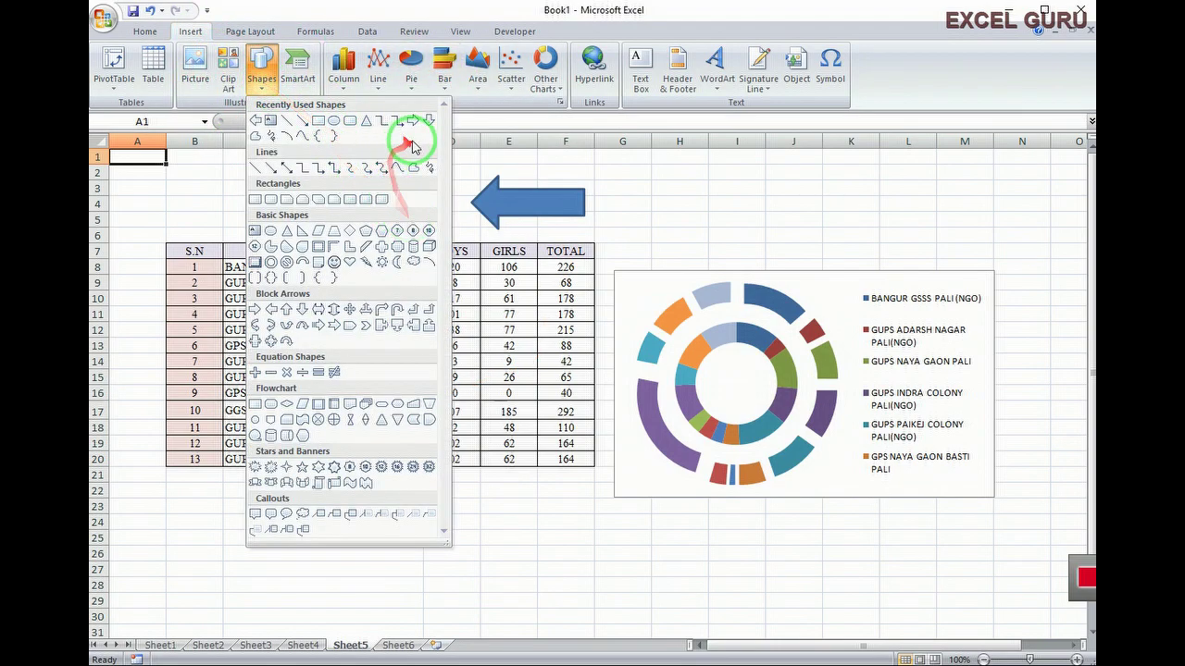
left_click(421, 118)
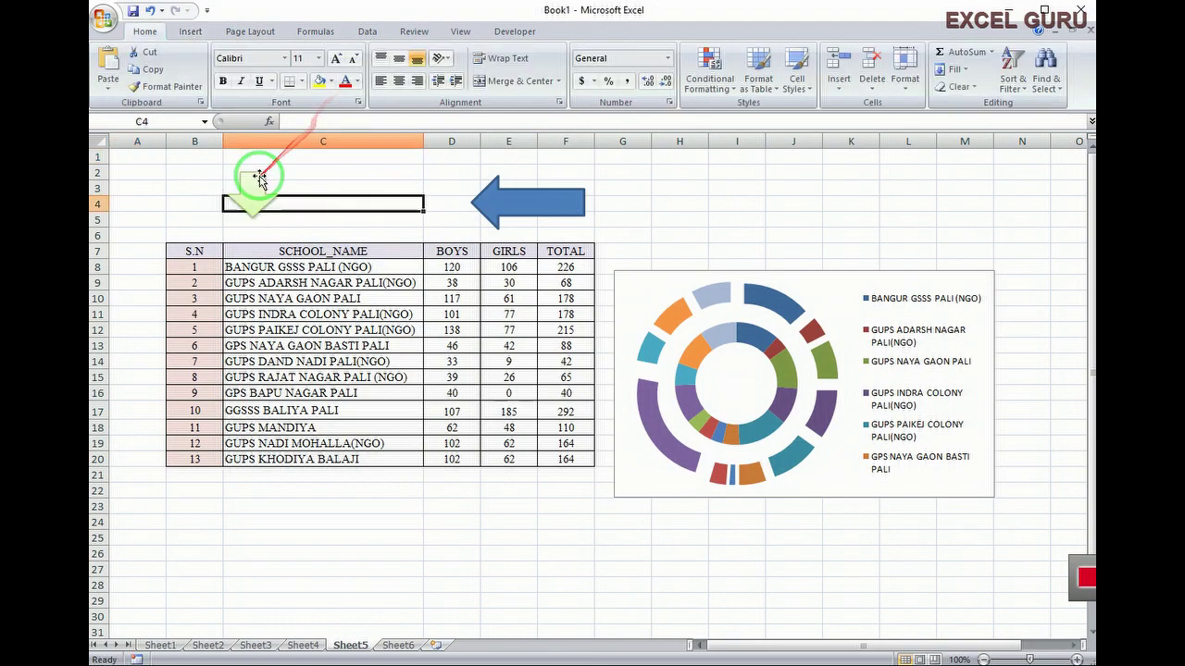
left_click_drag(226, 171, 280, 219)
left_click(424, 84)
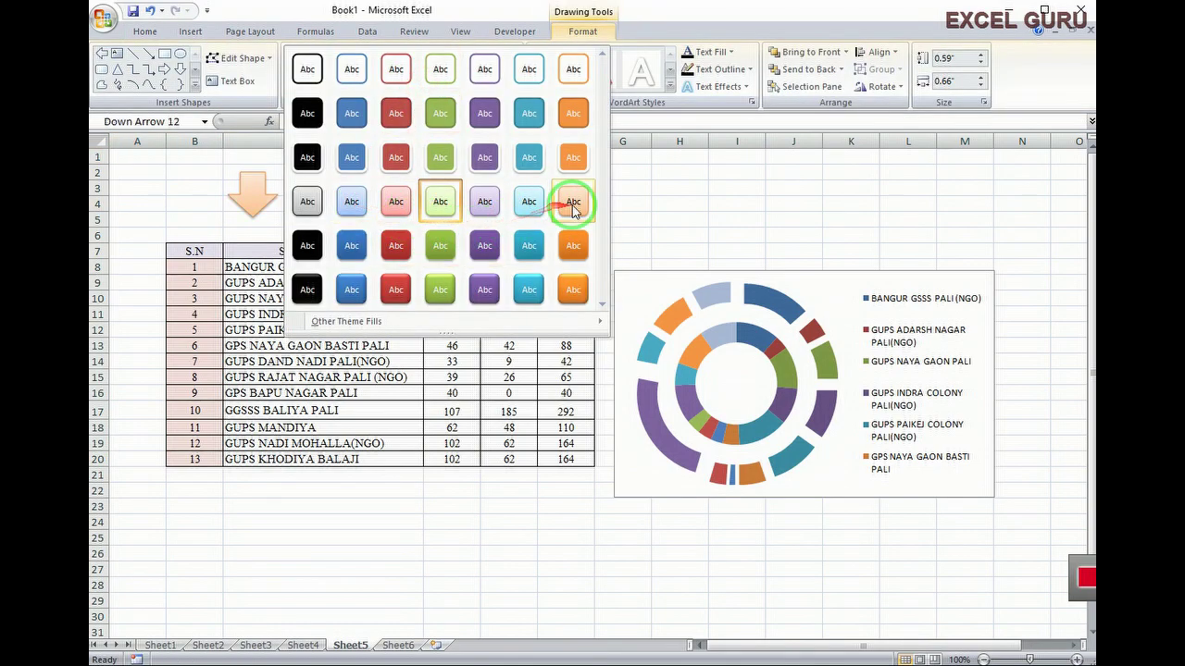
left_click(307, 245)
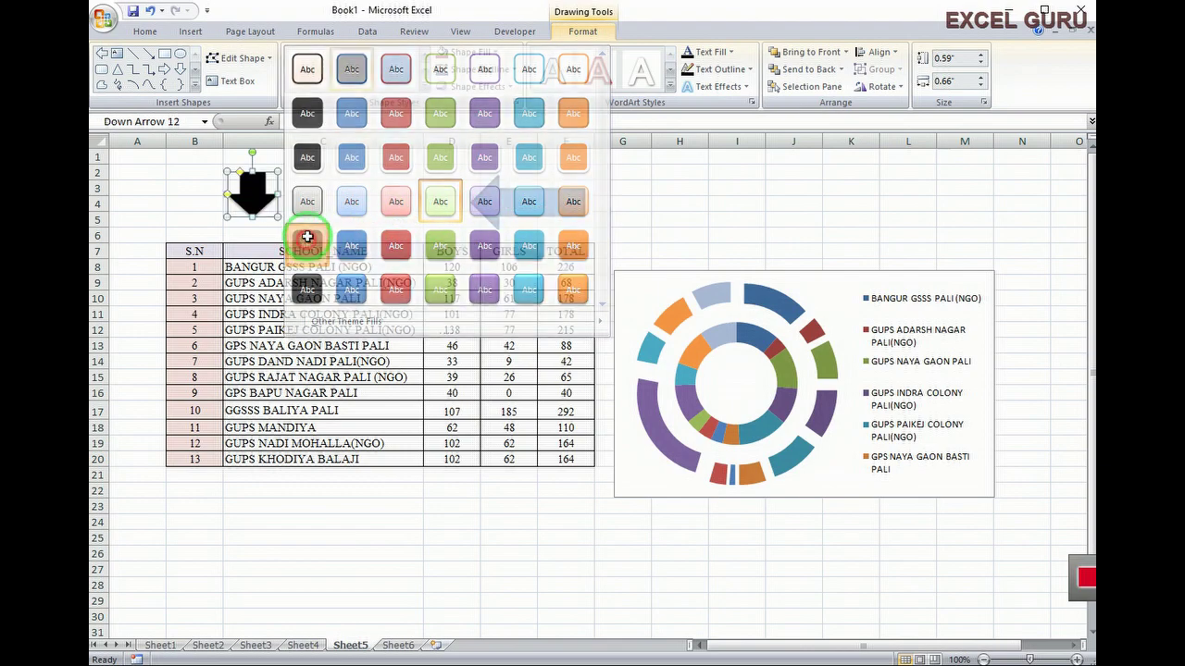
- Select the black down arrow so a hyperlink can be added to it
left_click(319, 202)
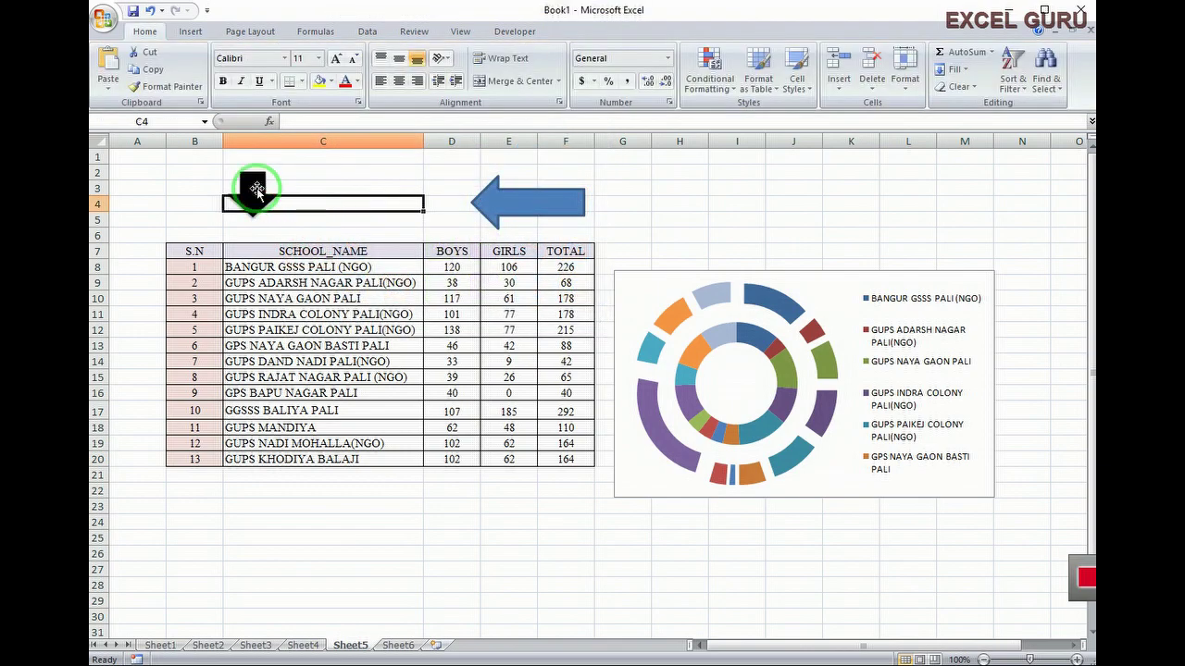
left_click(256, 188)
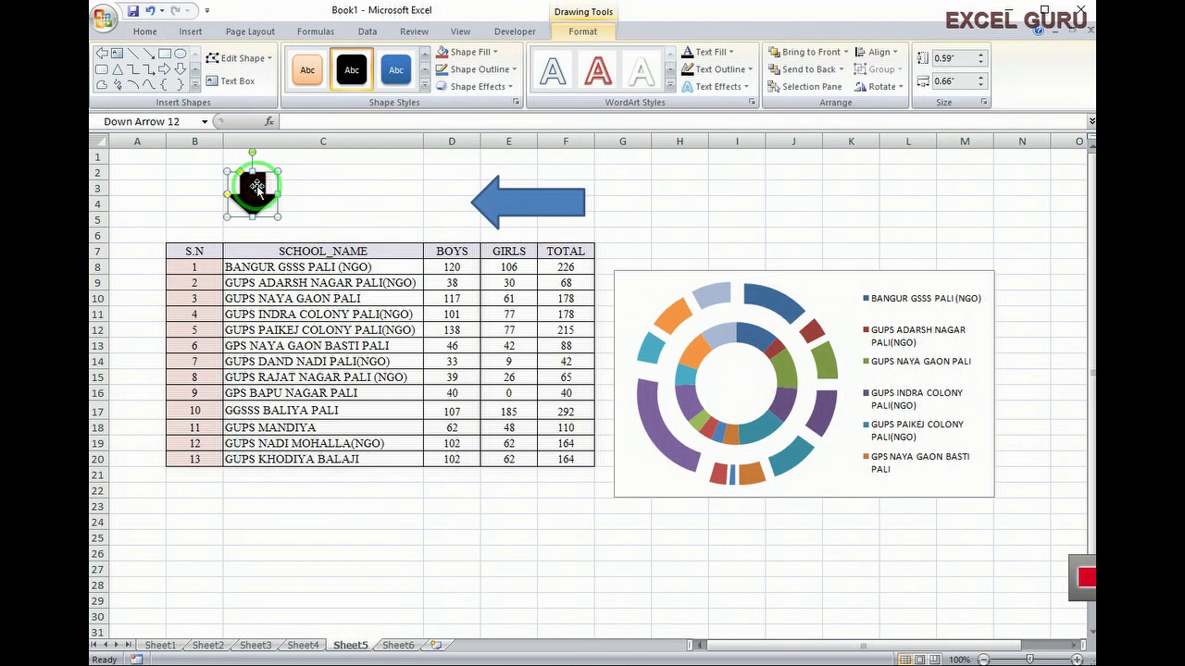
right_click(259, 193)
left_click(302, 324)
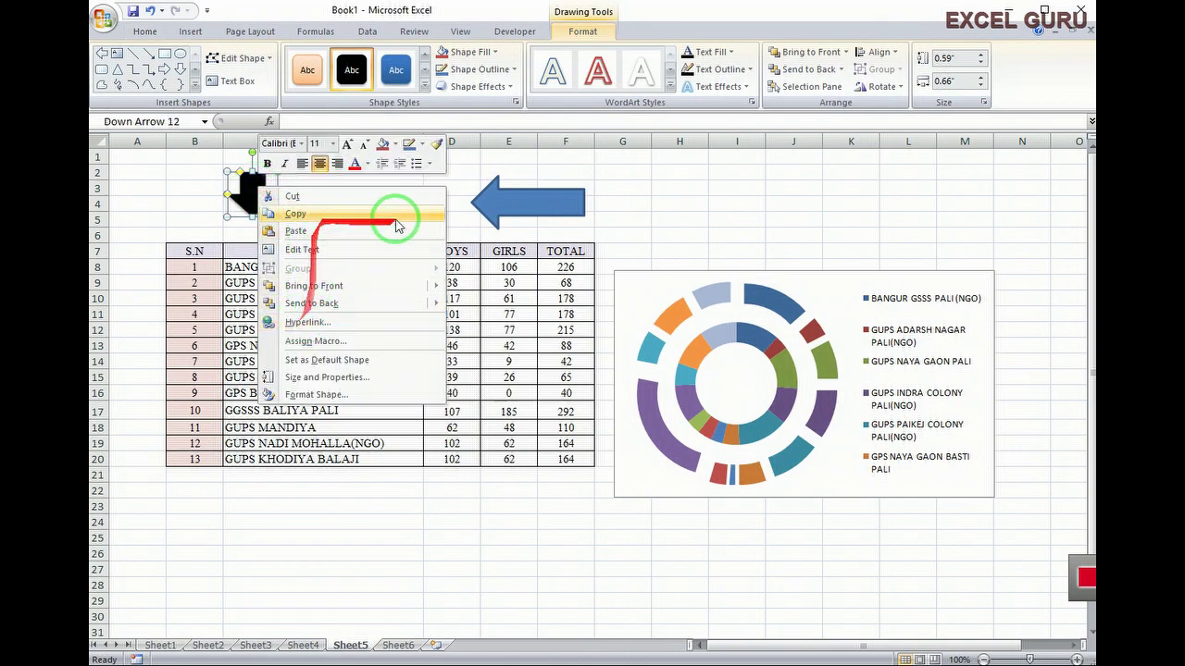
left_click(602, 185)
- Hyperlink the black down arrow to cell A51 on Sheet5
left_click(189, 31)
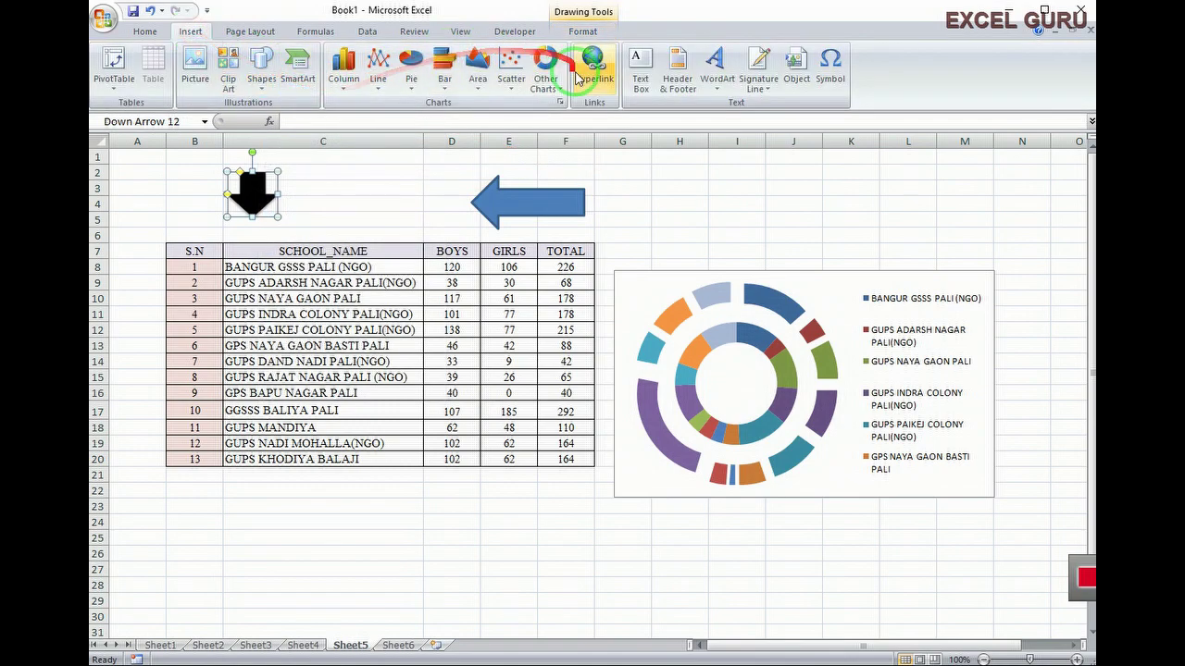
left_click(594, 65)
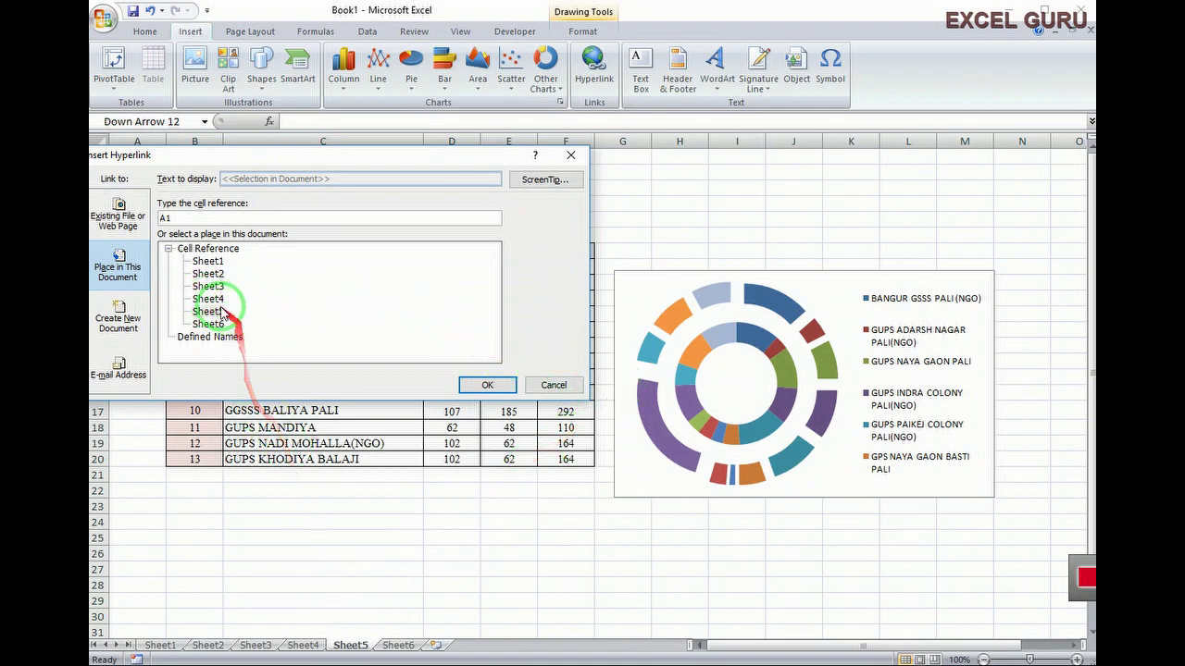
left_click(209, 312)
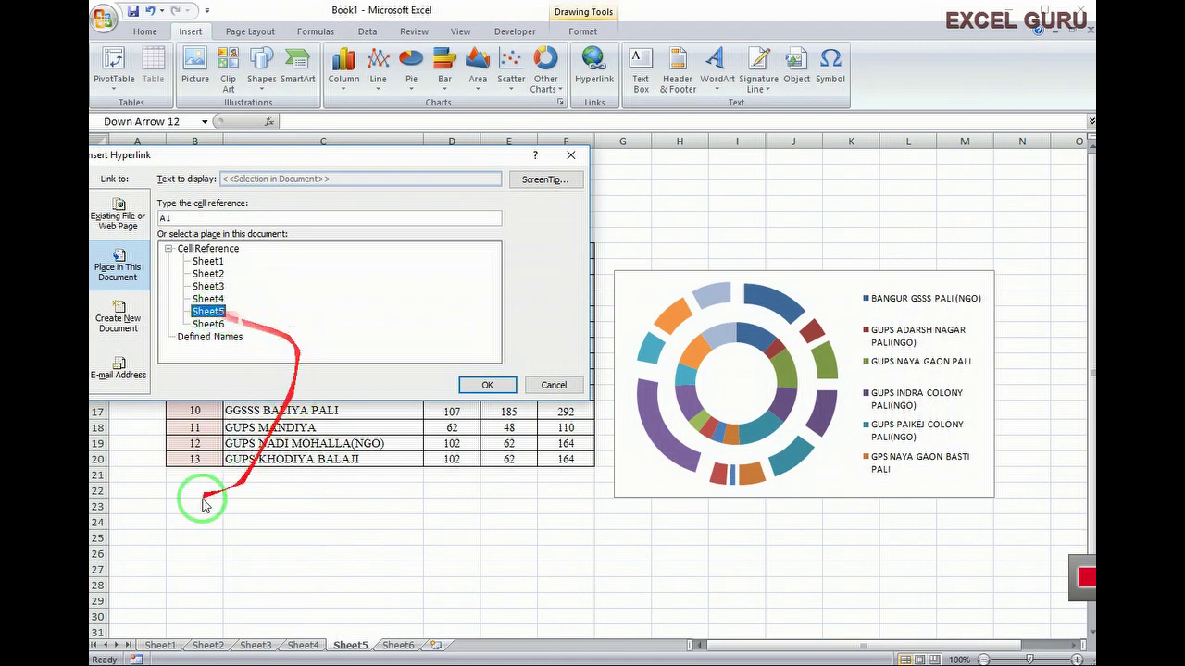
left_click(191, 220)
key("BackSpace")
type("5")
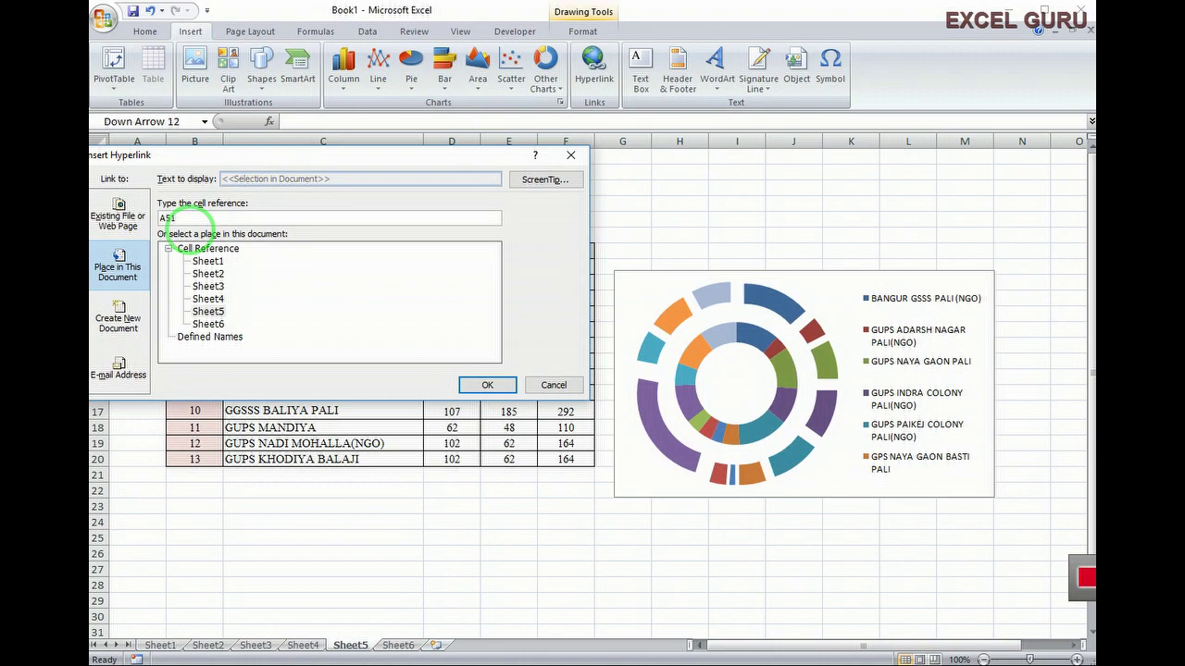
type("1")
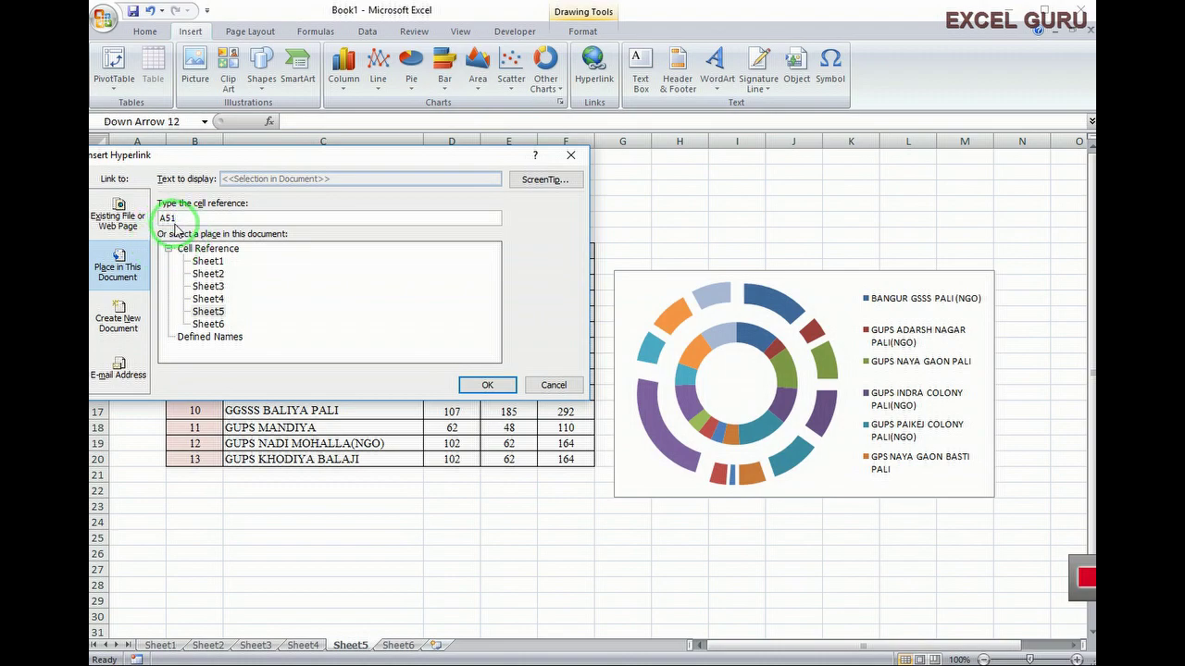
left_click(487, 385)
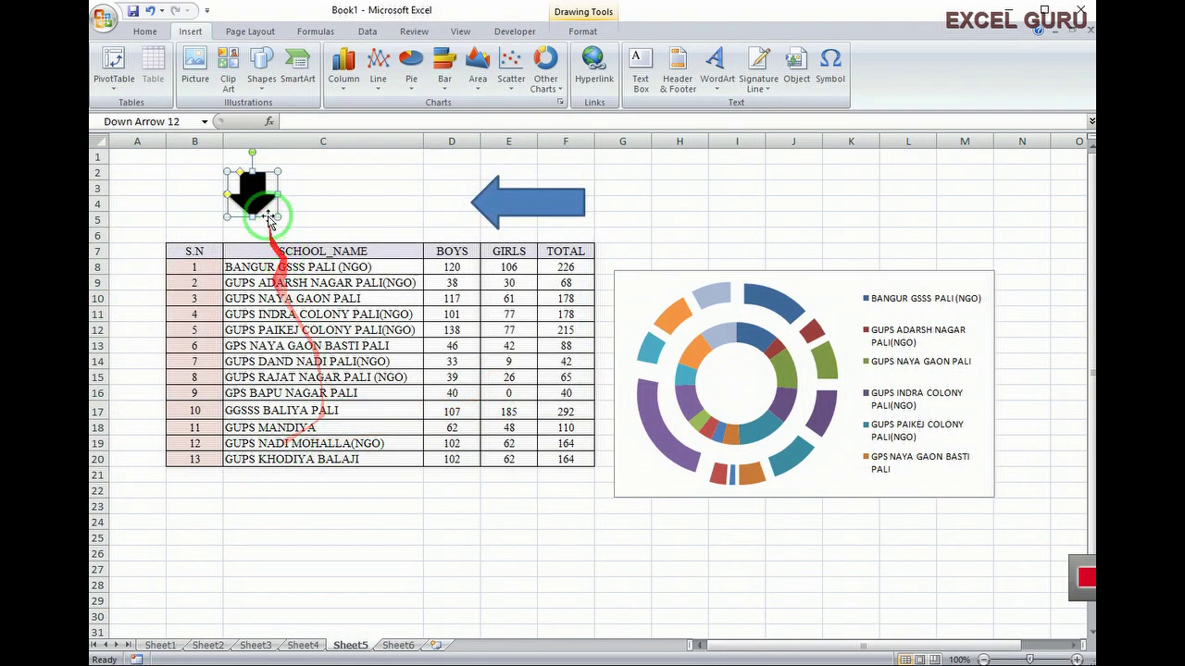
left_click(318, 203)
mouse_move(254, 194)
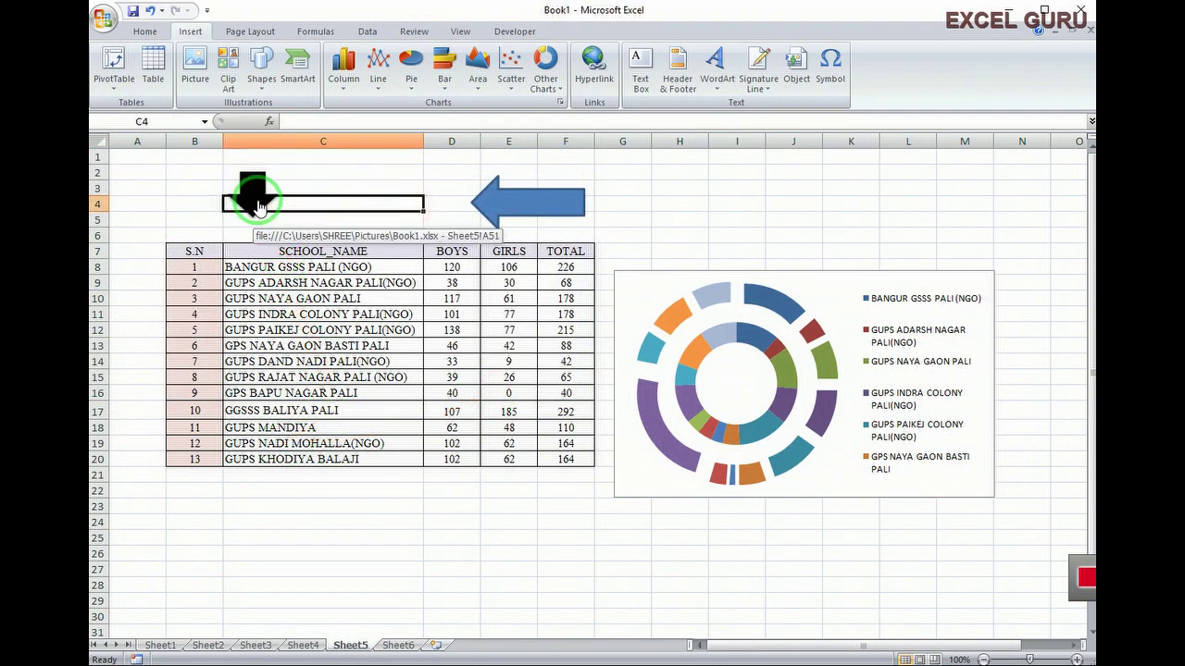
left_click(258, 206)
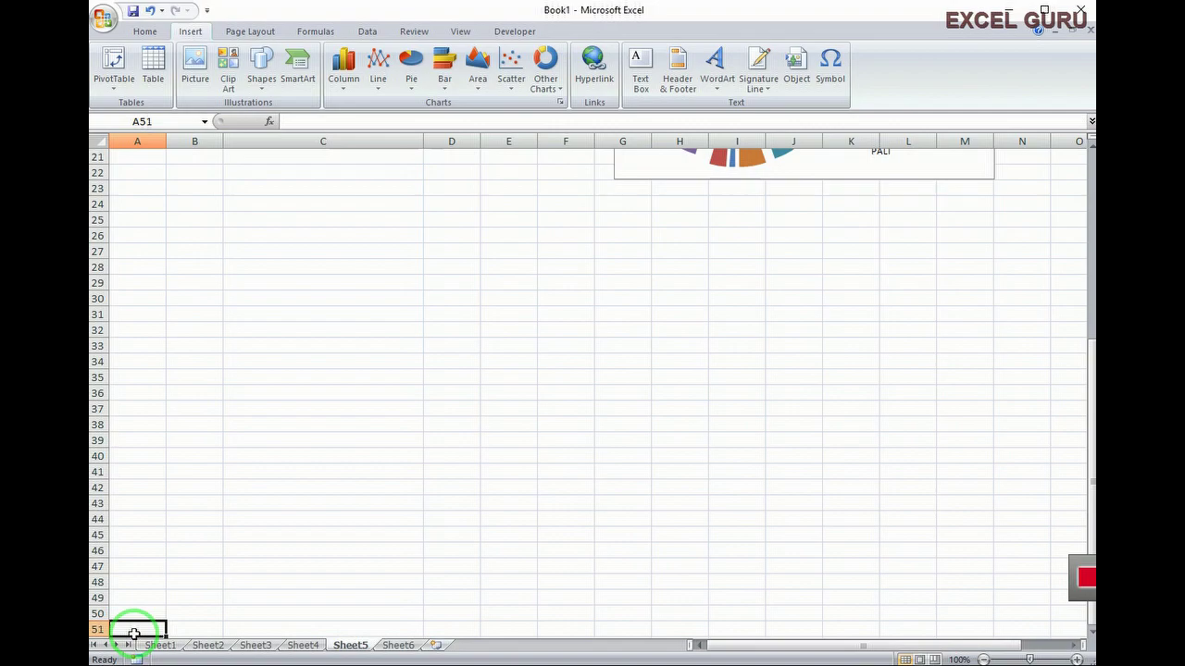
scroll(157, 602, "up", 3)
scroll(139, 569, "up", 2)
scroll(130, 551, "up", 2)
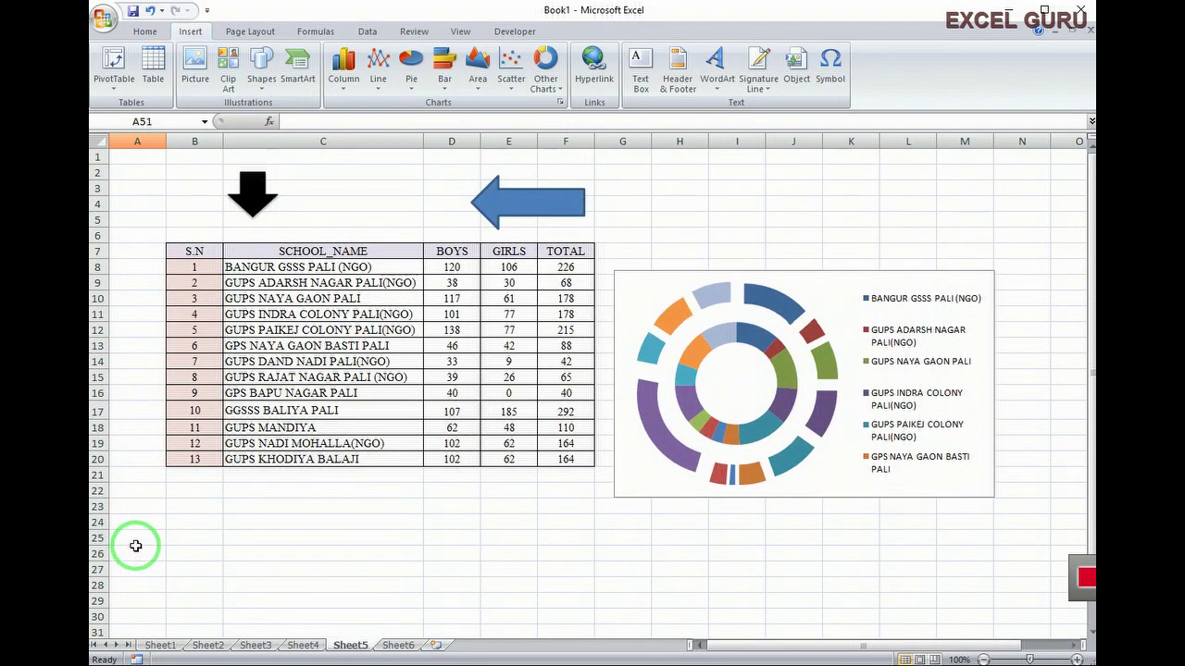
left_click(246, 208)
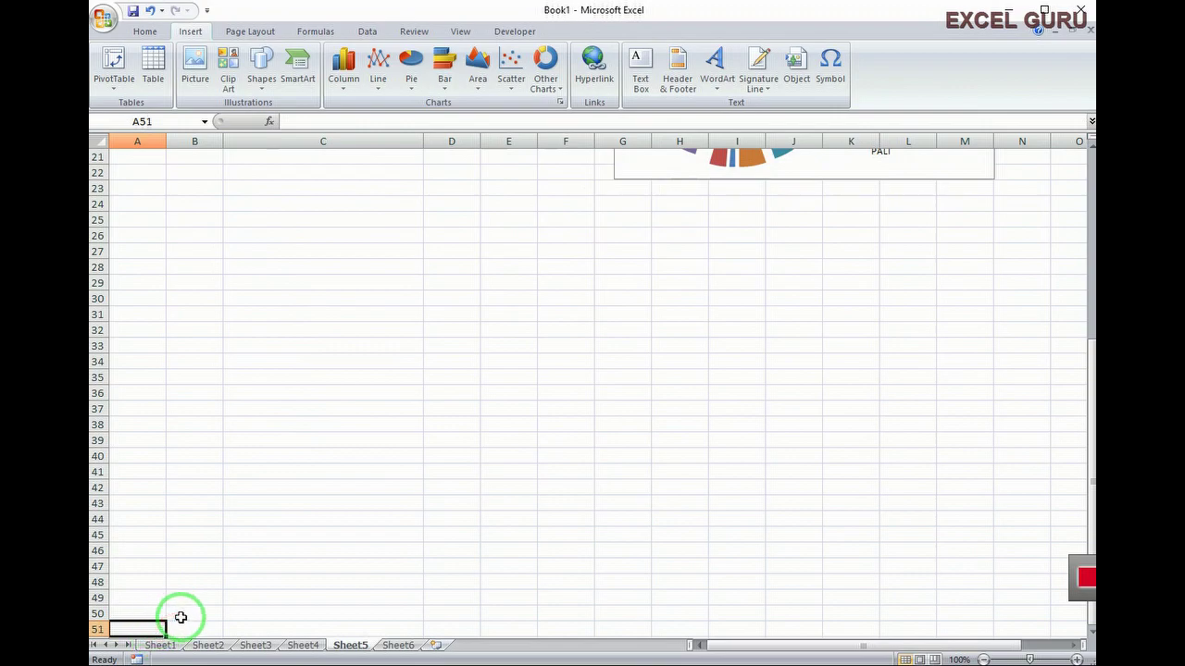
left_click(190, 612)
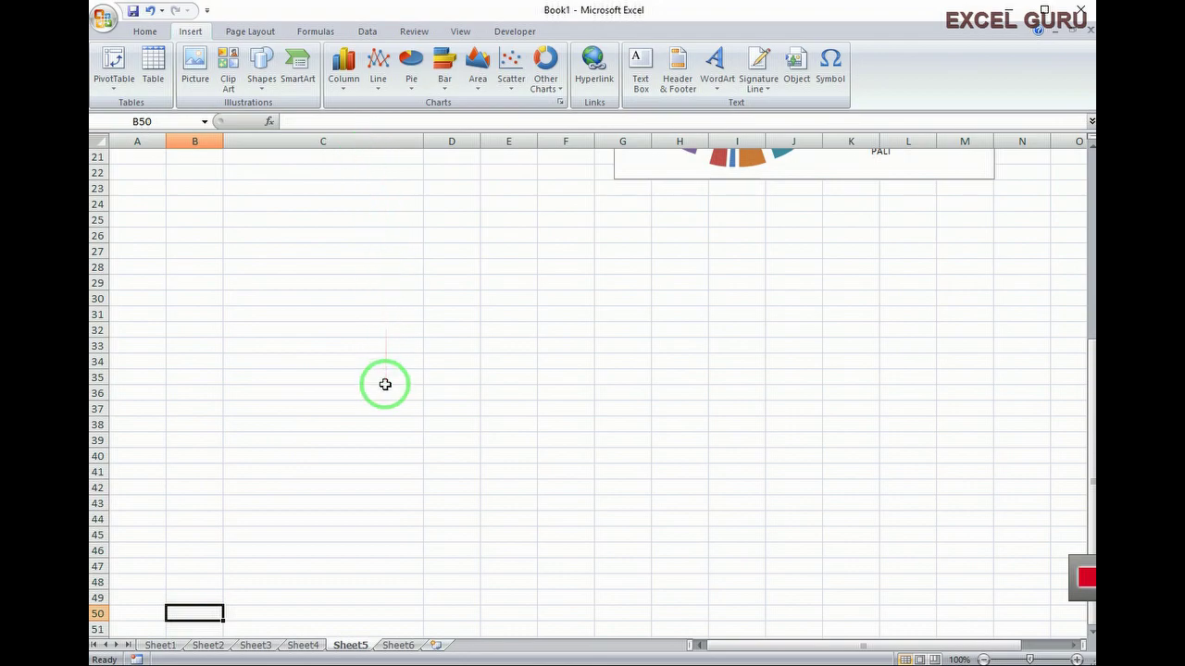
scroll(385, 384, "up", 7)
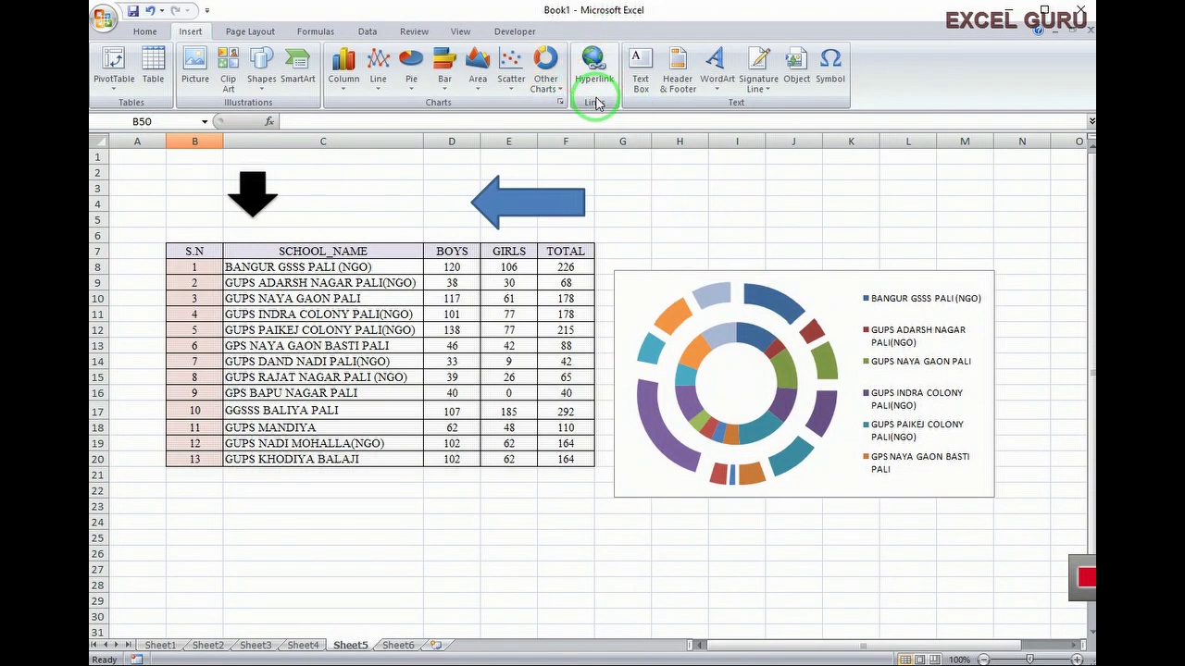
left_click(687, 218)
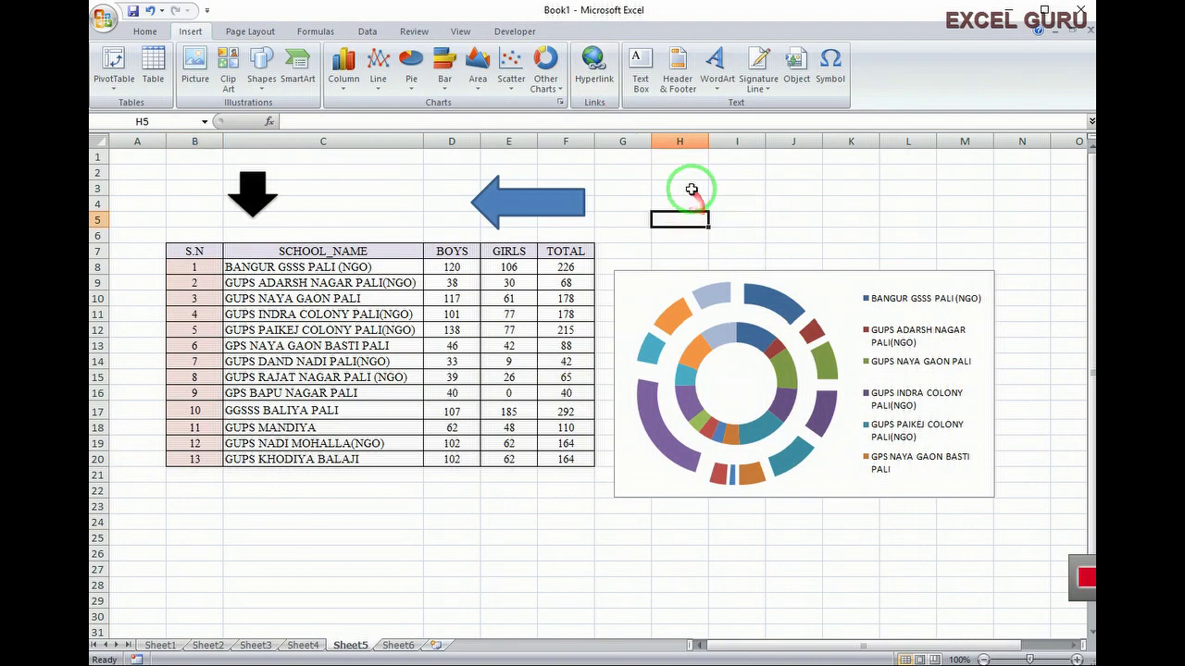
left_click_drag(691, 190, 758, 191)
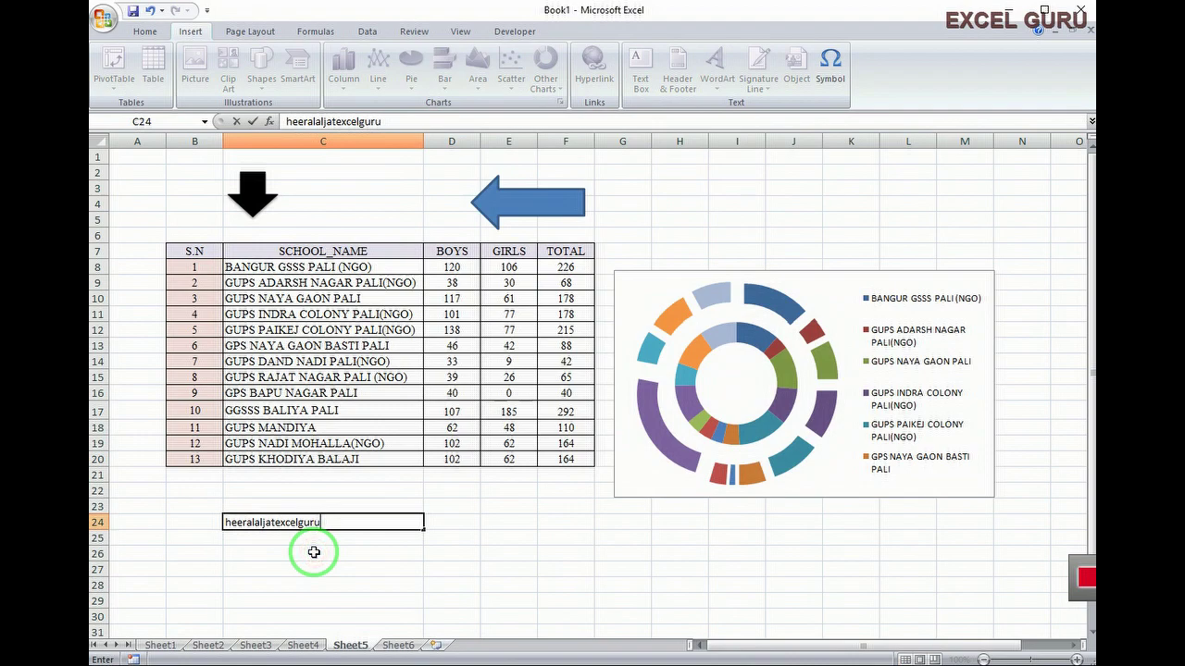
type("@gmail.com")
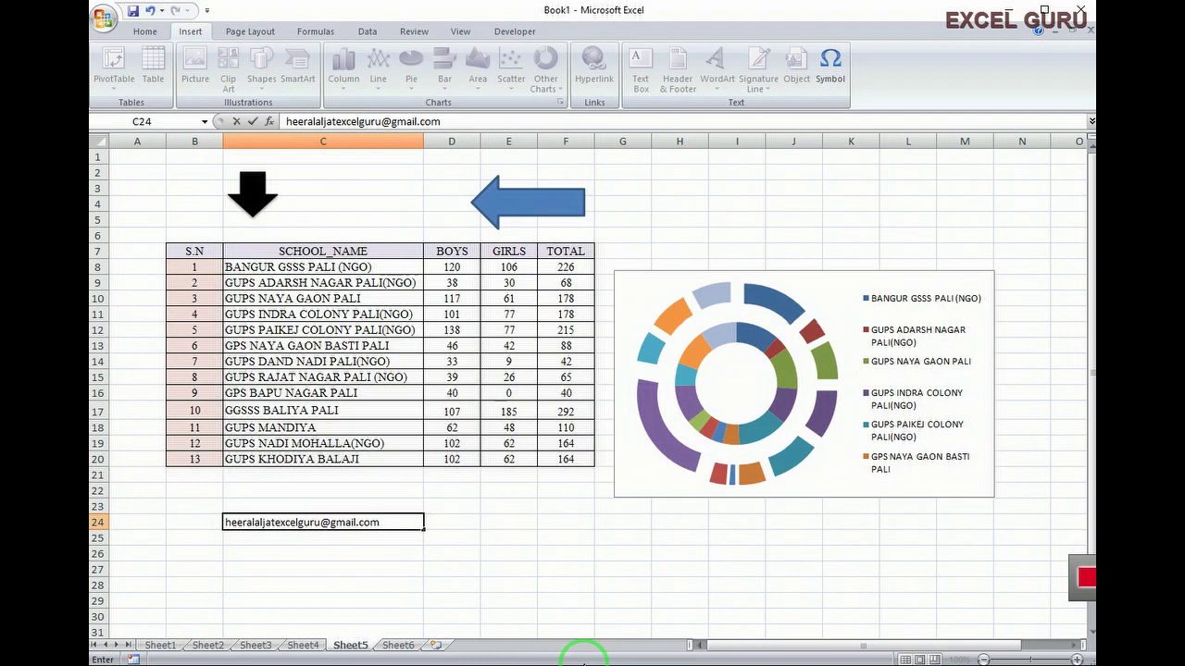
key("Tab")
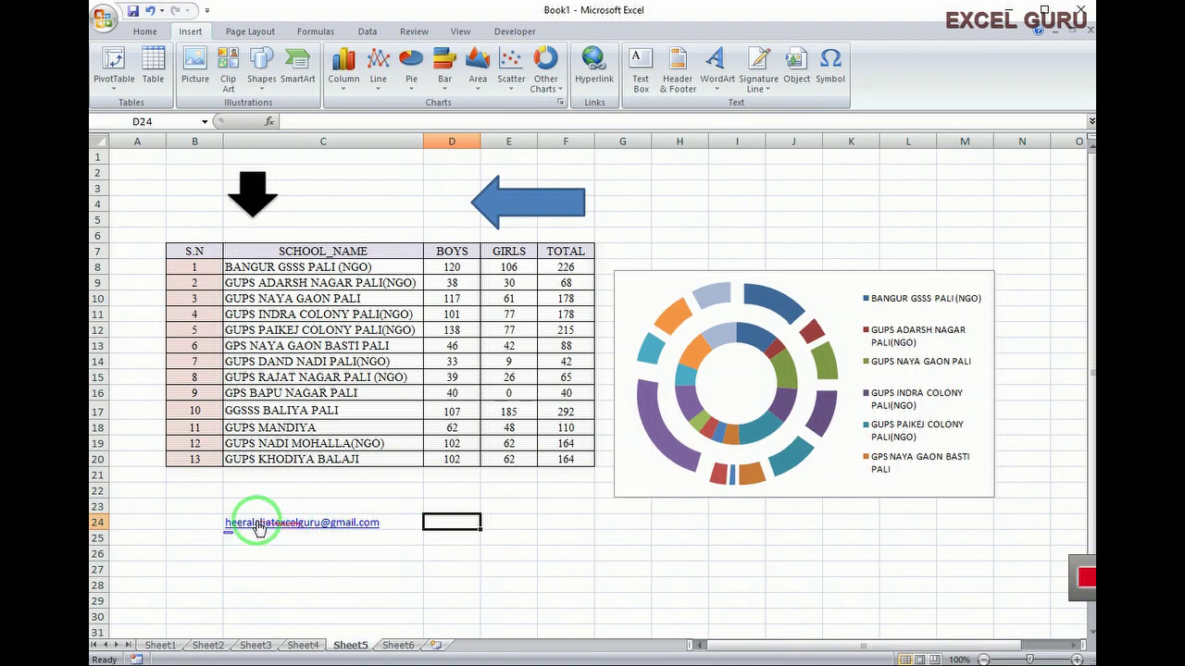
left_click(272, 532)
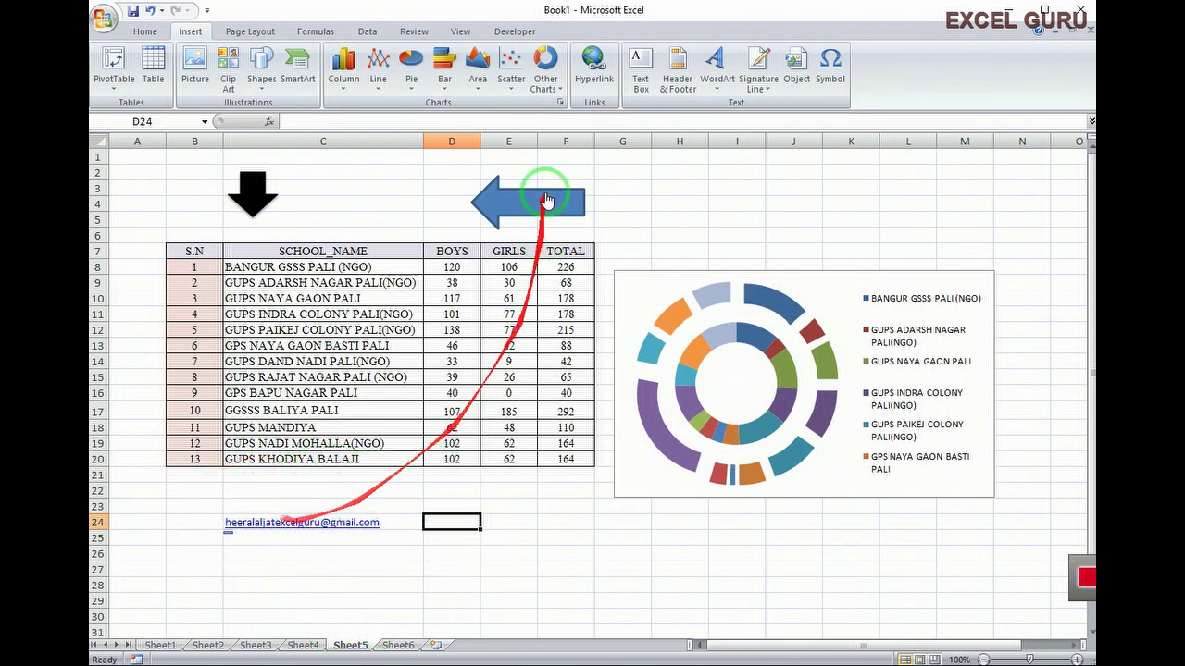
right_click(278, 523)
left_click(331, 577)
left_click(334, 581)
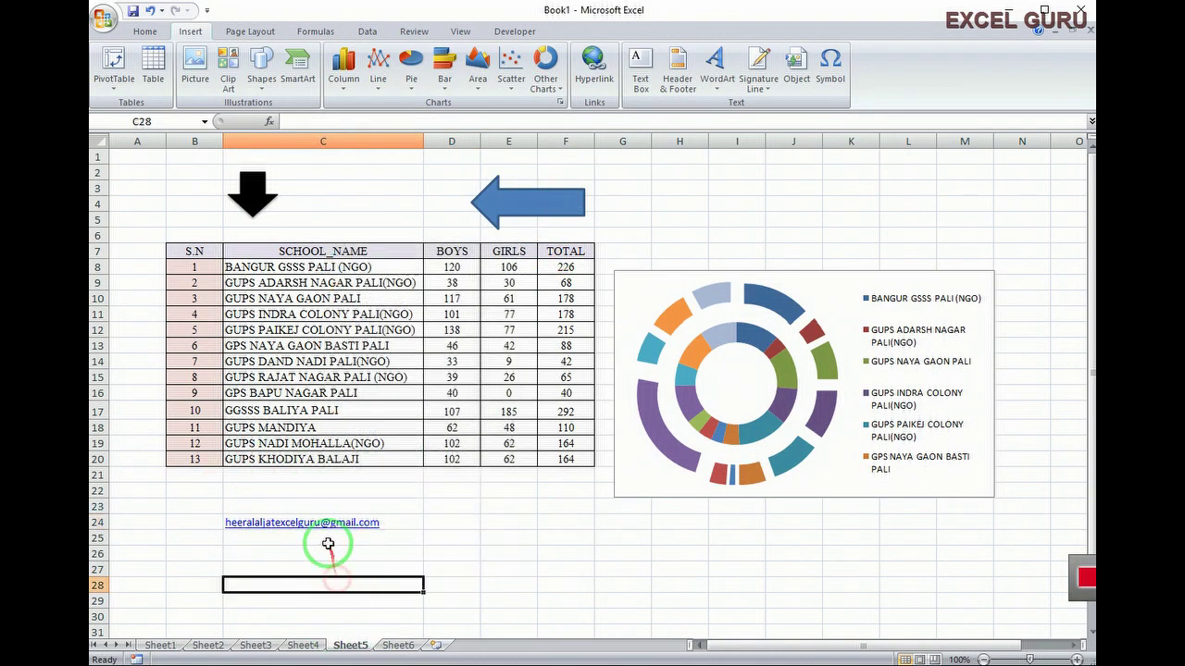
mouse_move(315, 524)
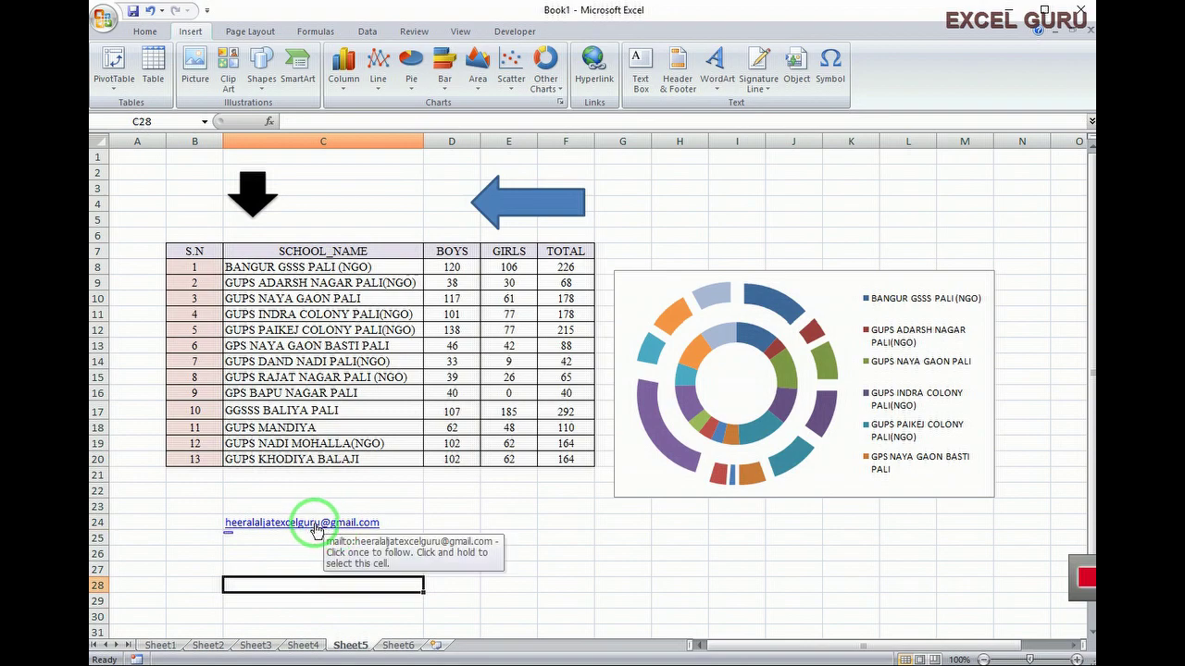
- Remove the automatic hyperlink from the e-mail address in C24
right_click(321, 525)
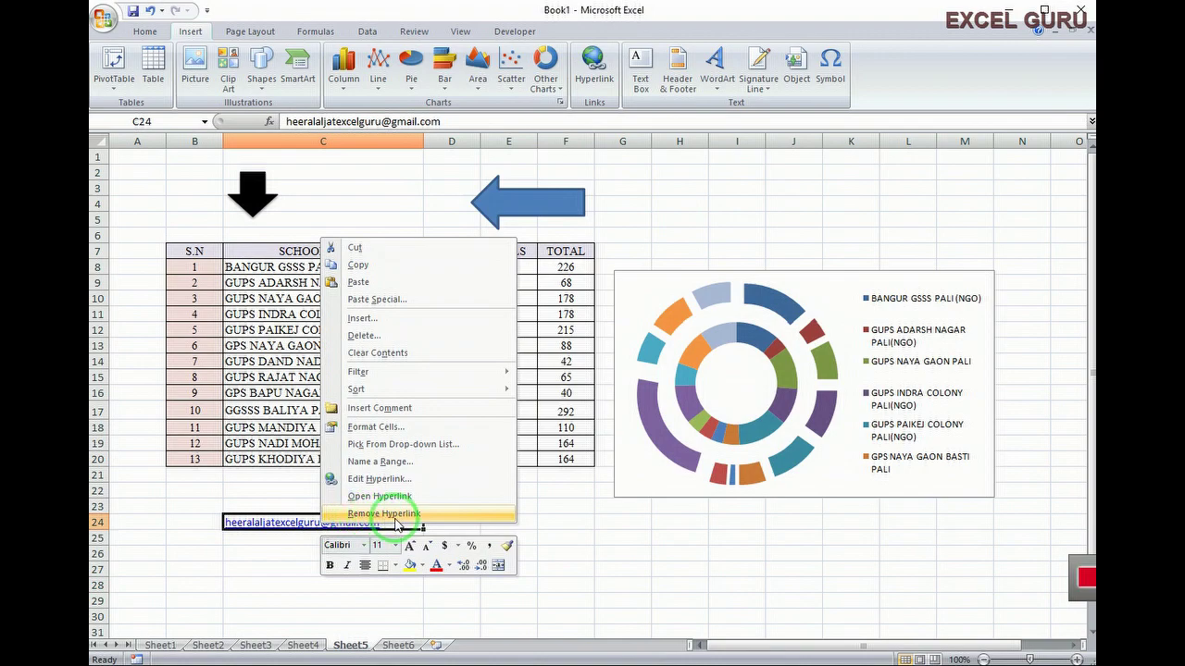
left_click(403, 515)
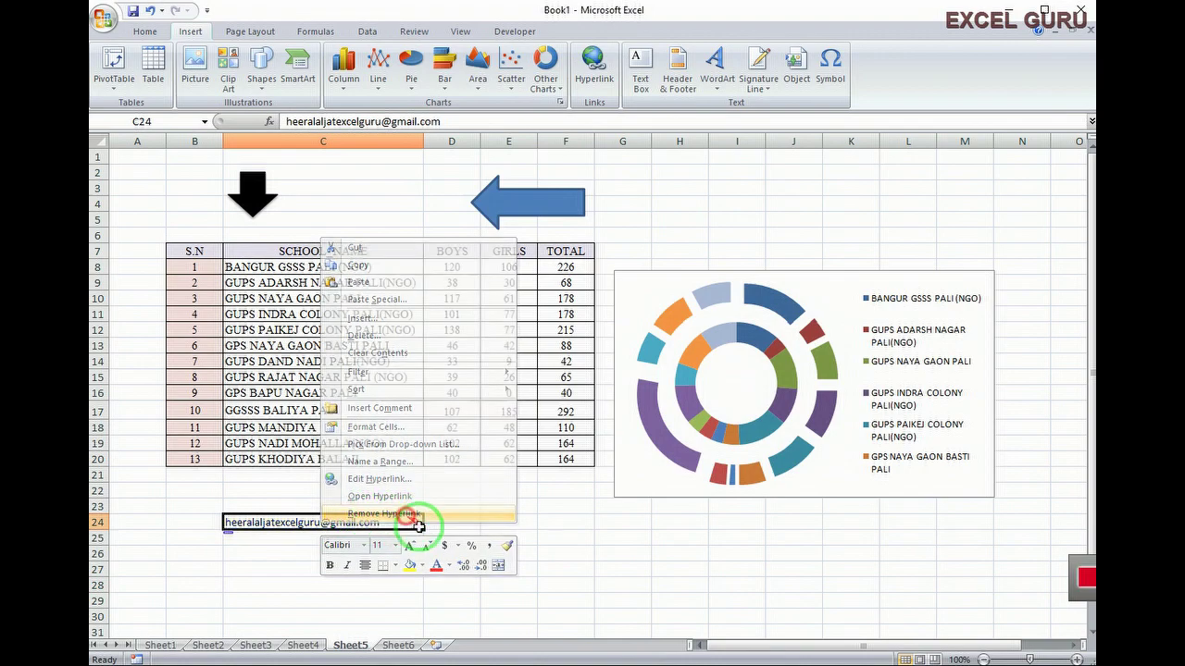
left_click(312, 566)
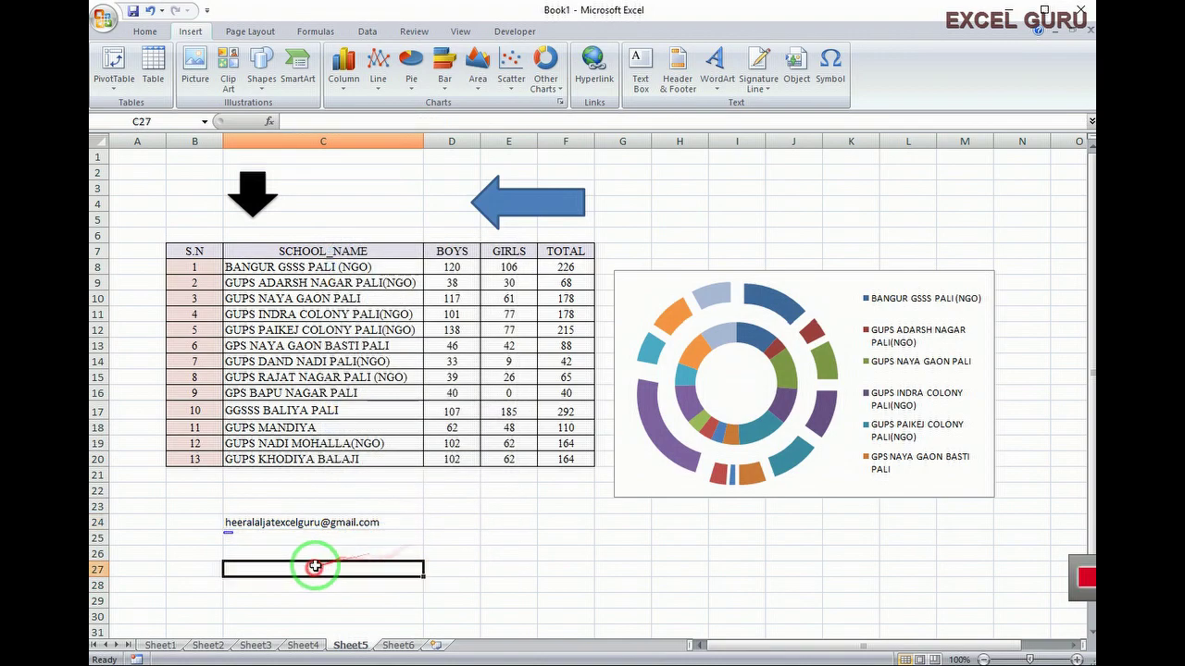
- Re-create C24's link as an E-mail Address hyperlink
left_click(341, 516)
key("ctrl+k")
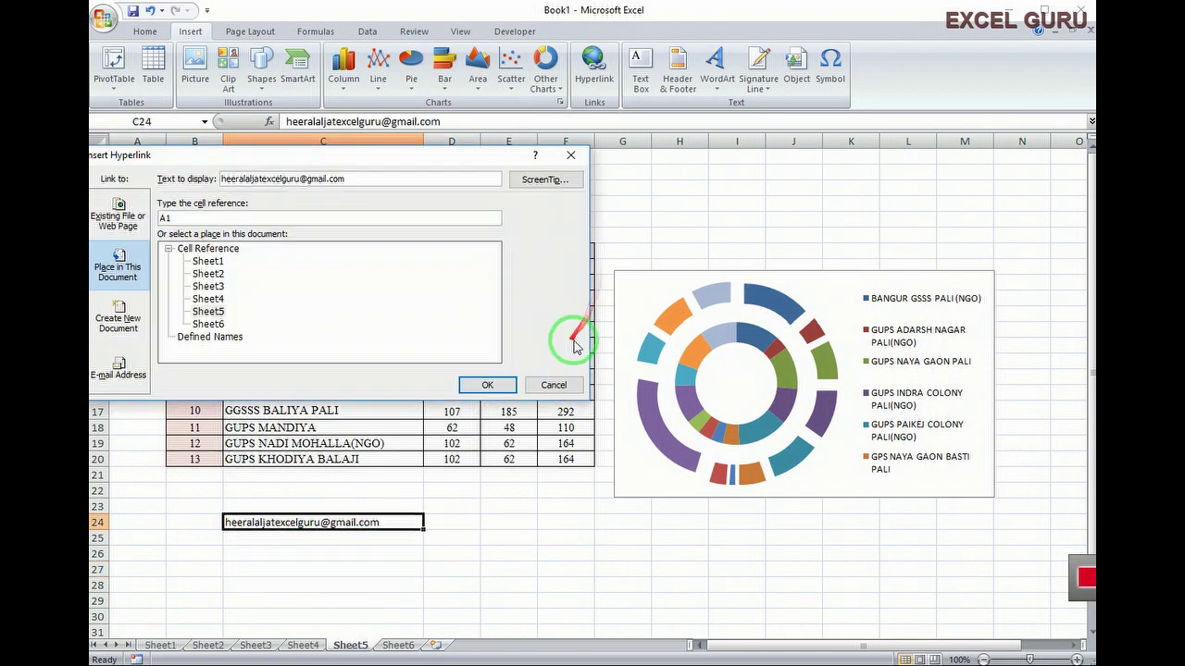
left_click(553, 385)
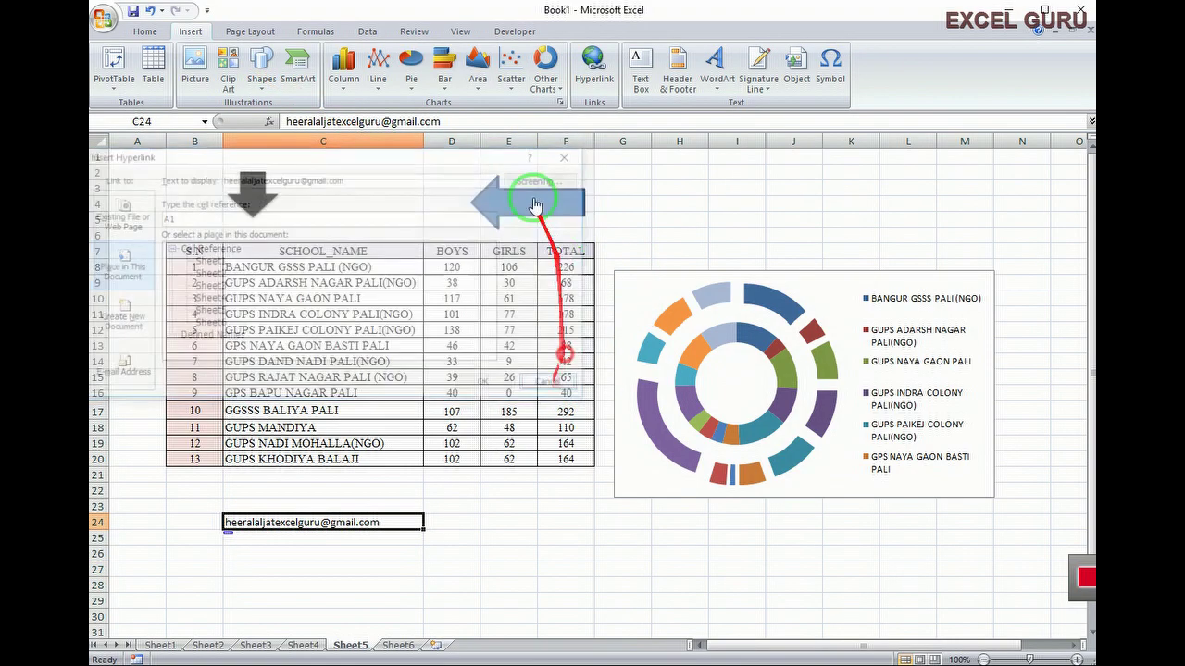
left_click(594, 65)
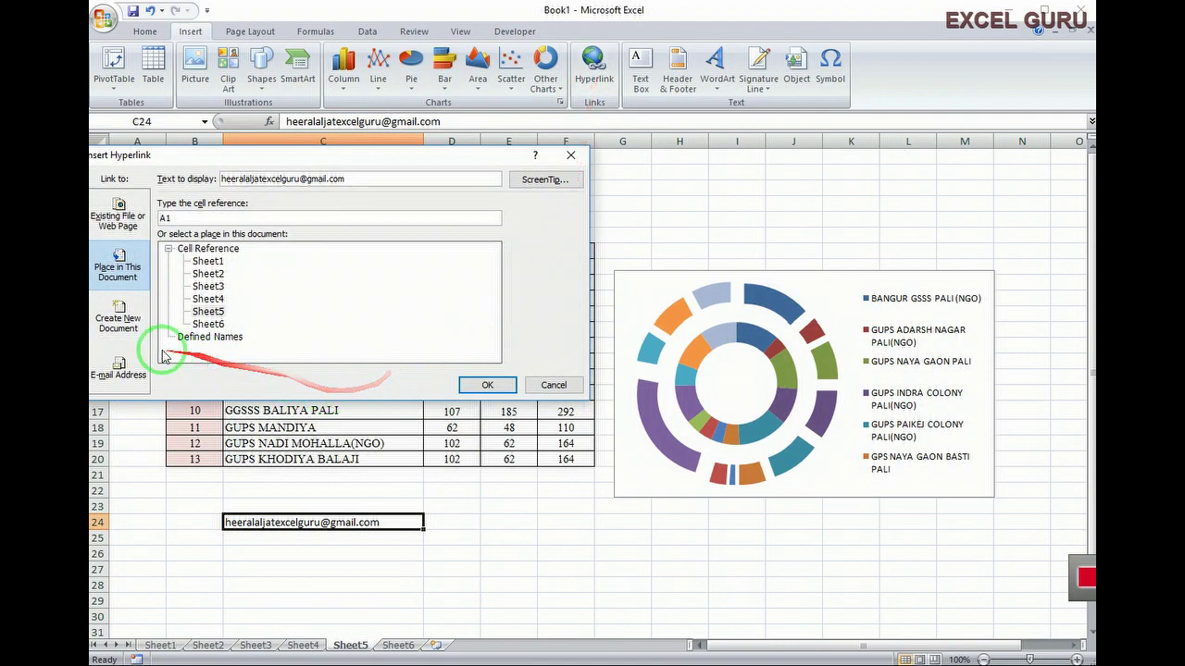
left_click(118, 368)
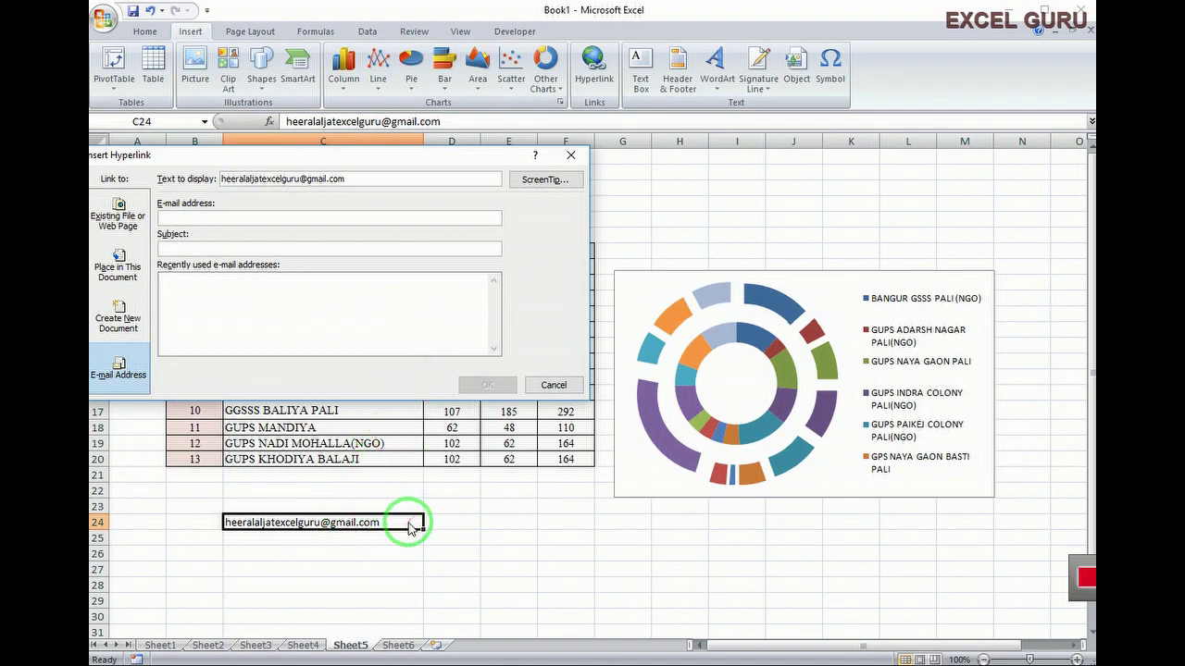
left_click(490, 389)
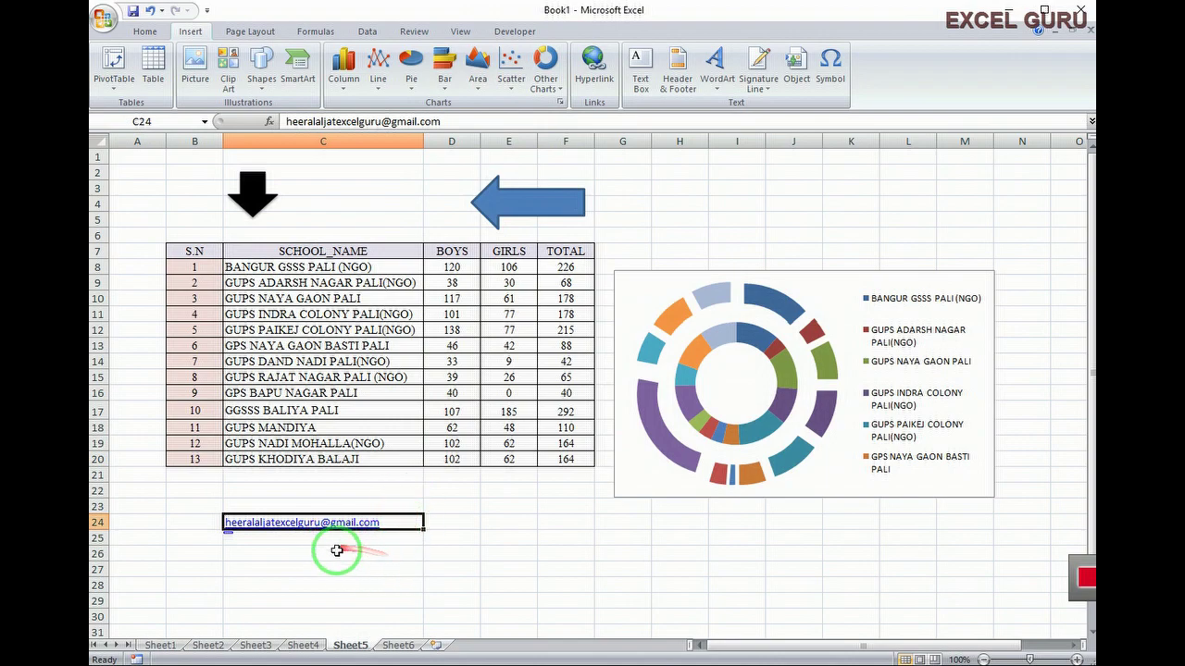
- Give C26 an e-mail hyperlink using the pasted mailto address
left_click(338, 553)
left_click(594, 67)
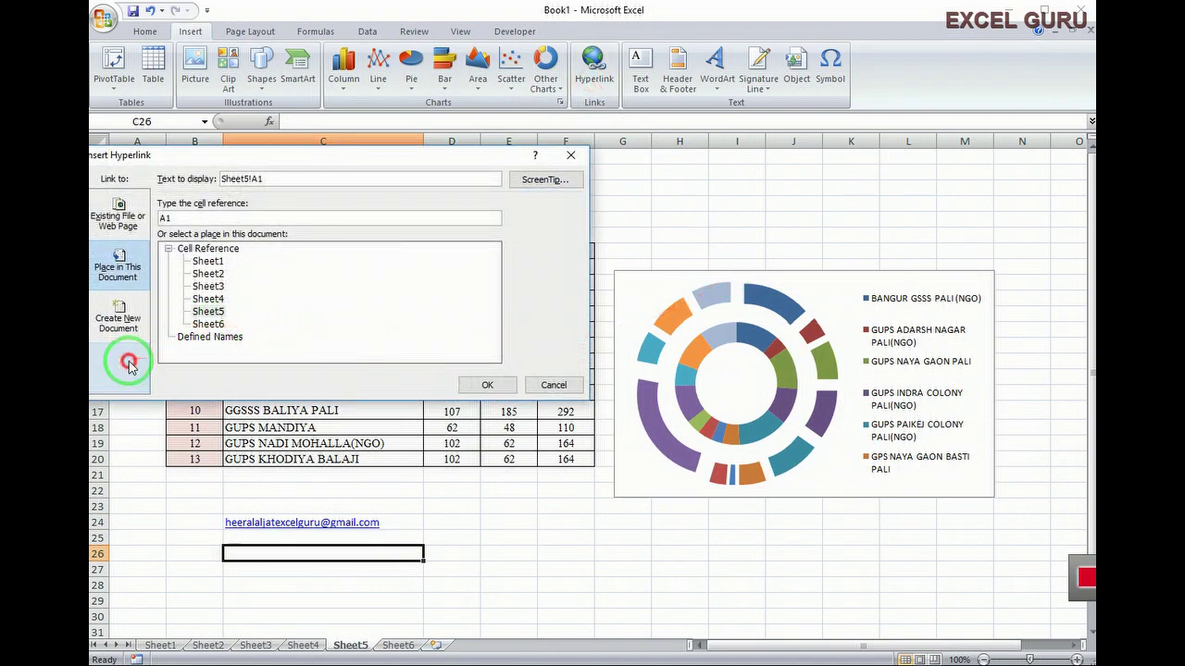
left_click(118, 366)
right_click(204, 216)
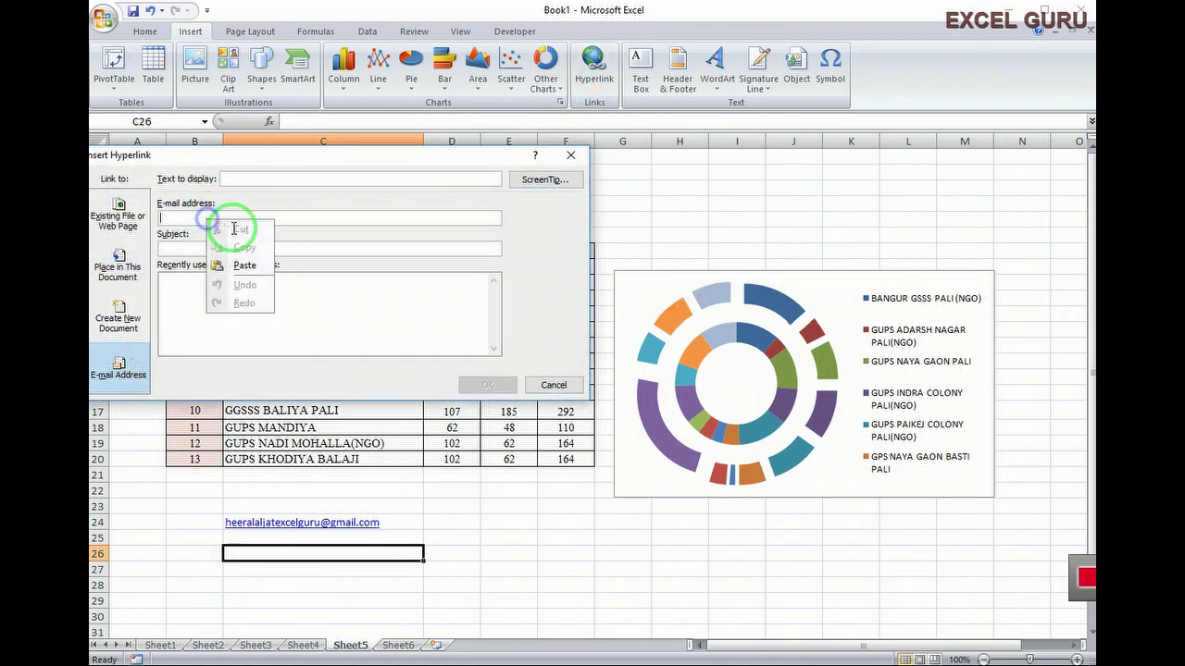
left_click(246, 264)
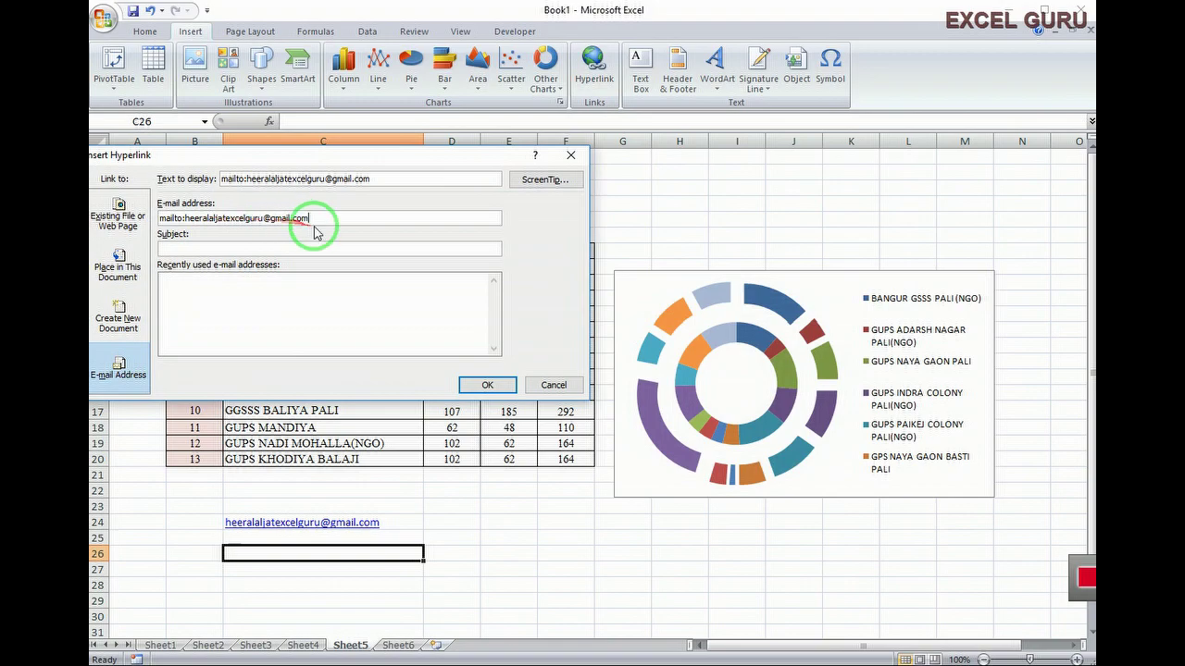
left_click(479, 384)
left_click(492, 600)
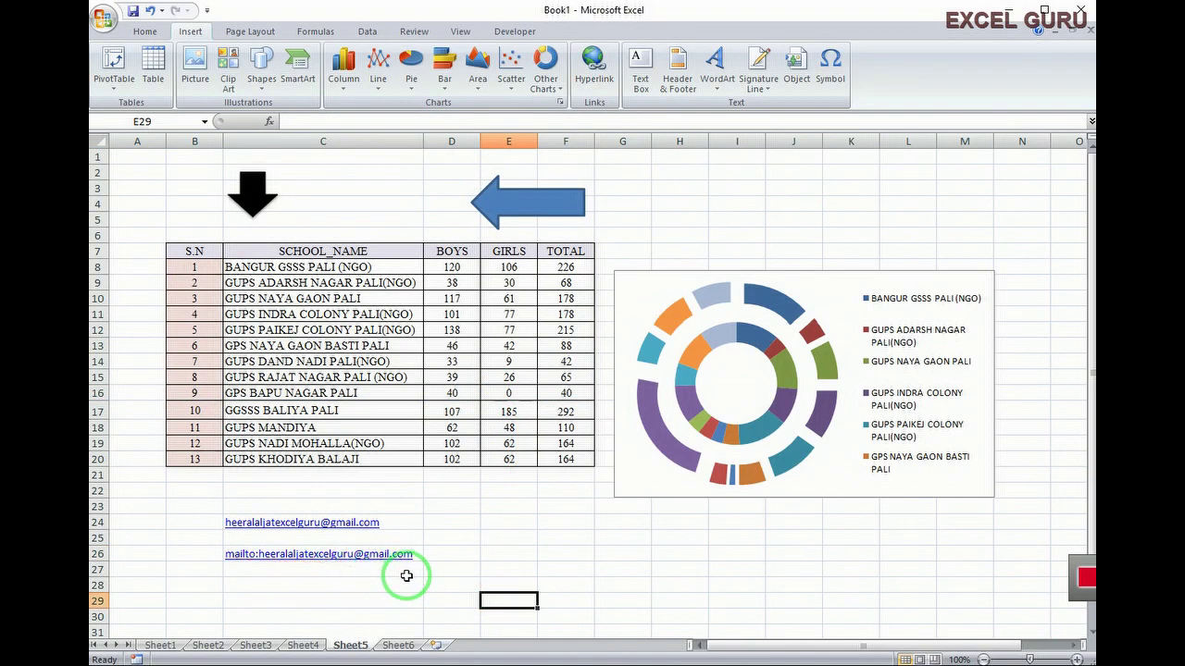
- Open the C26 mailto link with Google Chrome, then close the Chrome window
left_click(339, 559)
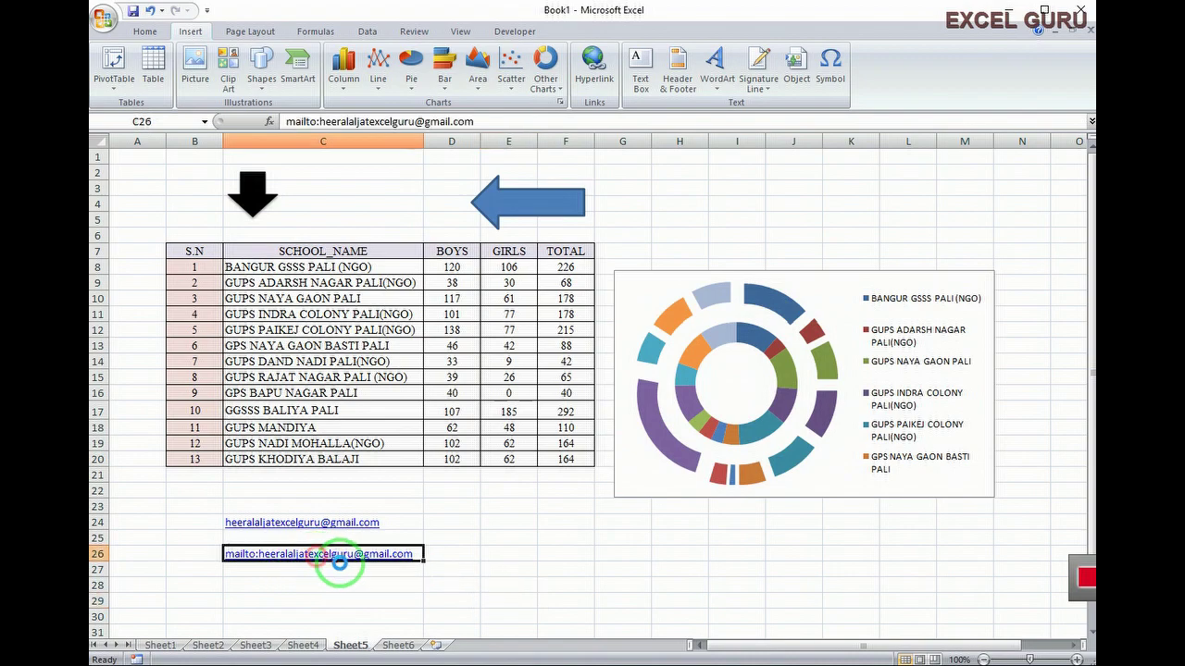
left_click(391, 555)
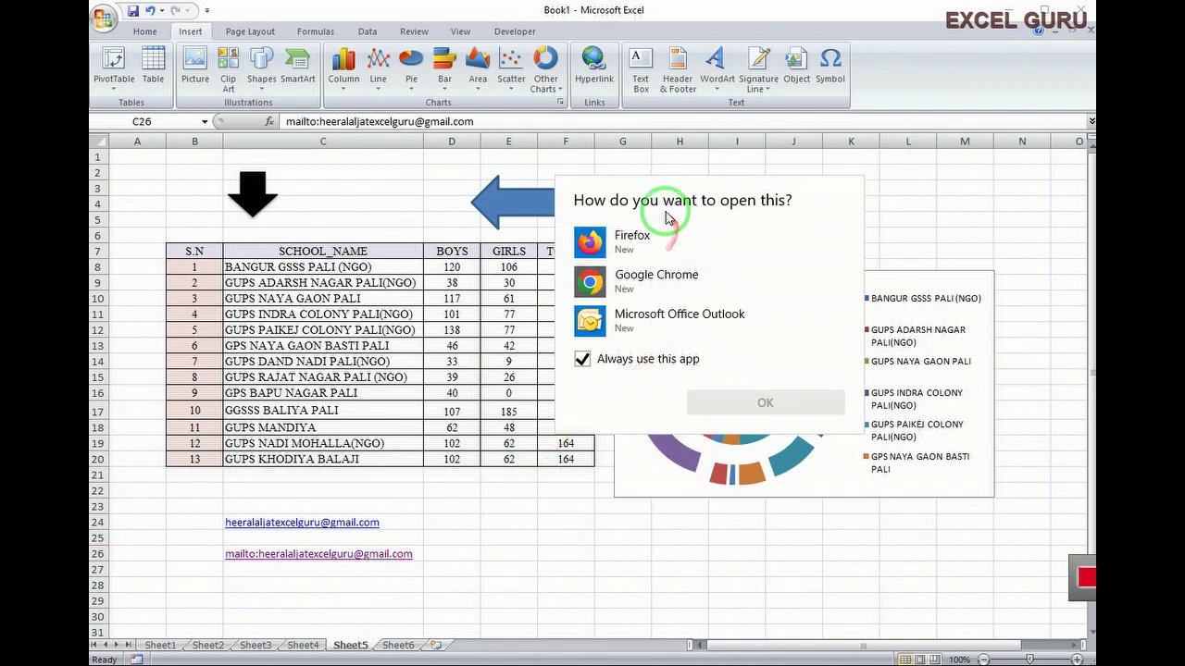
left_click(659, 281)
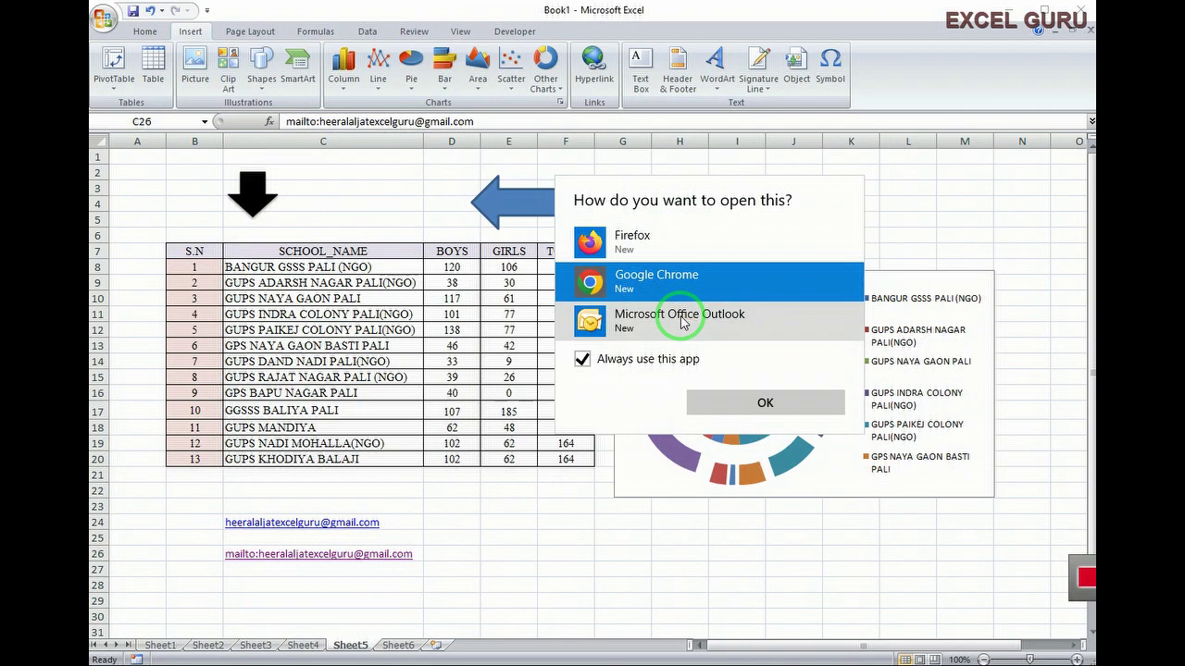
left_click(778, 400)
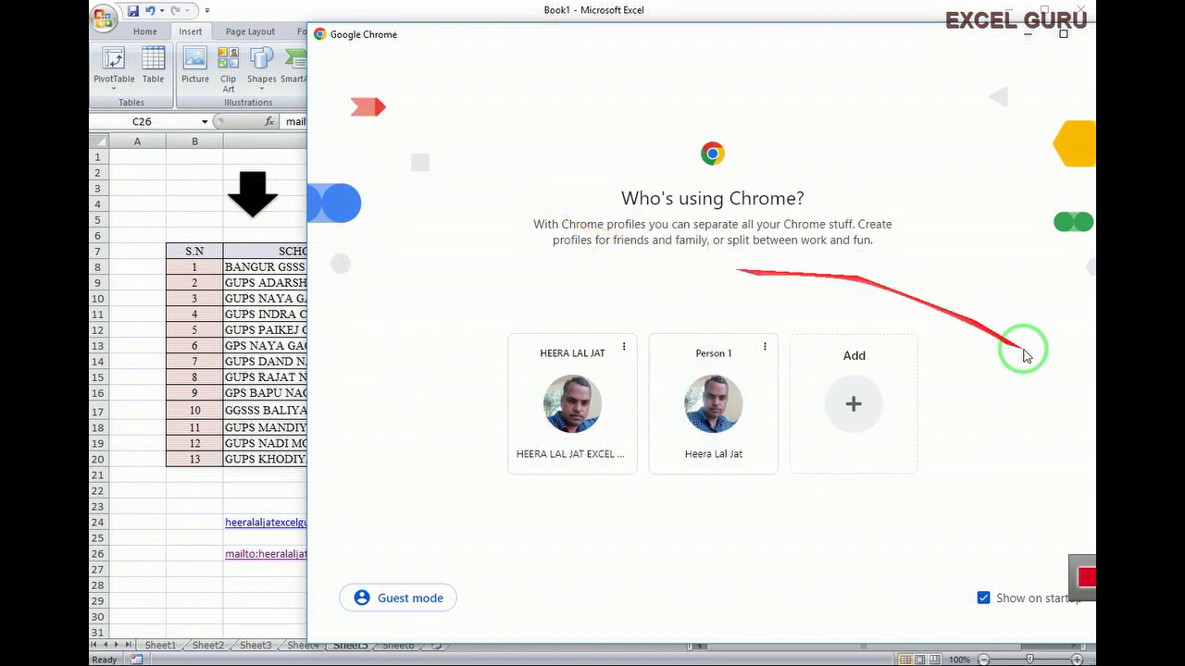
key("alt+F4")
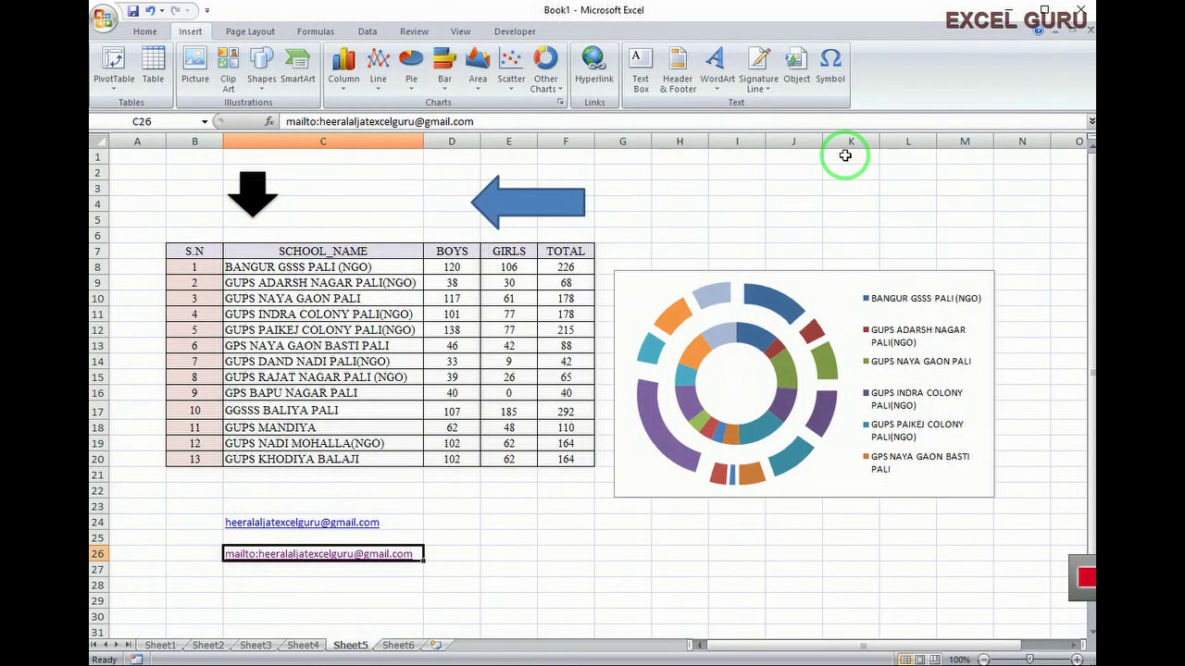